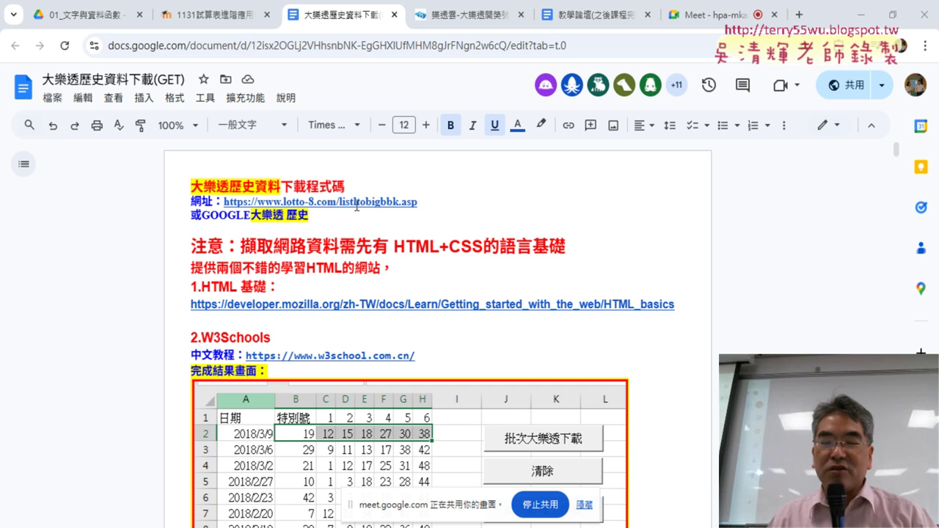
Highlight 大樂透 歷史 in the notes and open the lotto-8.com history link in a new tab
left_click(358, 205)
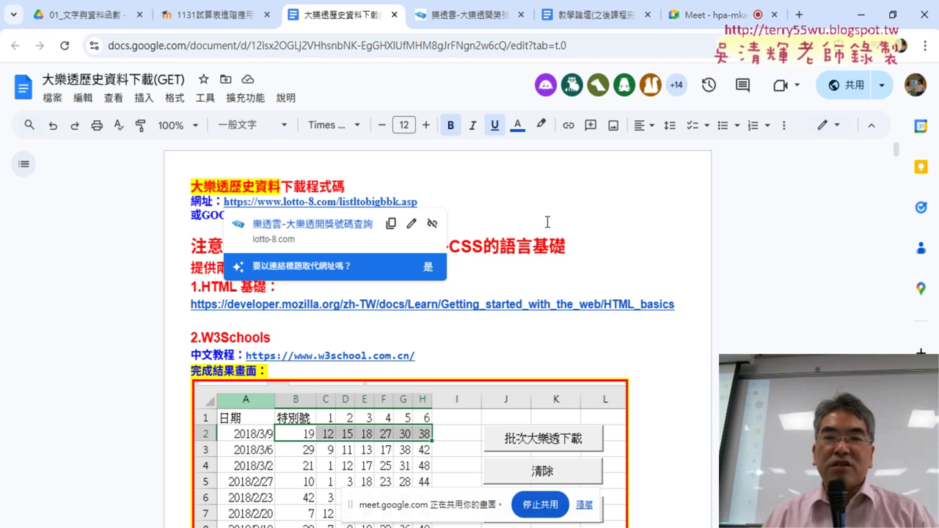
key("End")
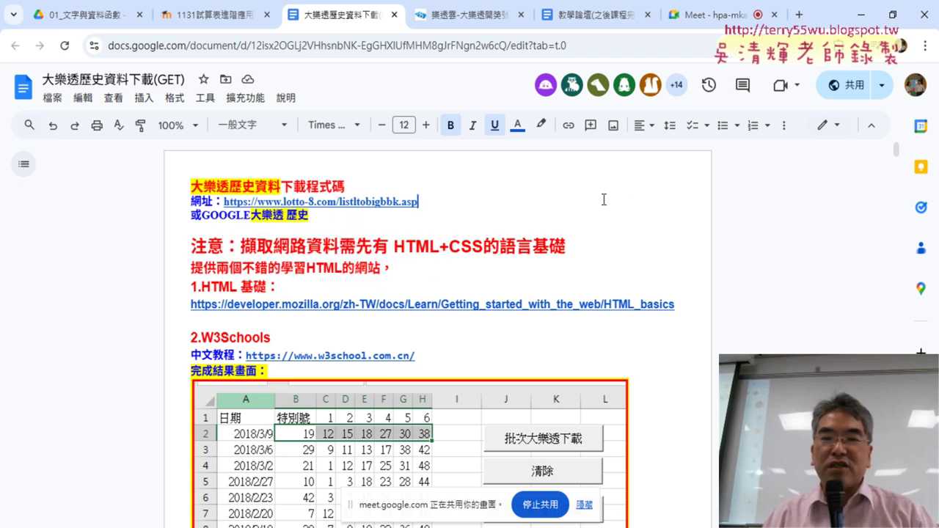
left_click(194, 183)
left_click(264, 230)
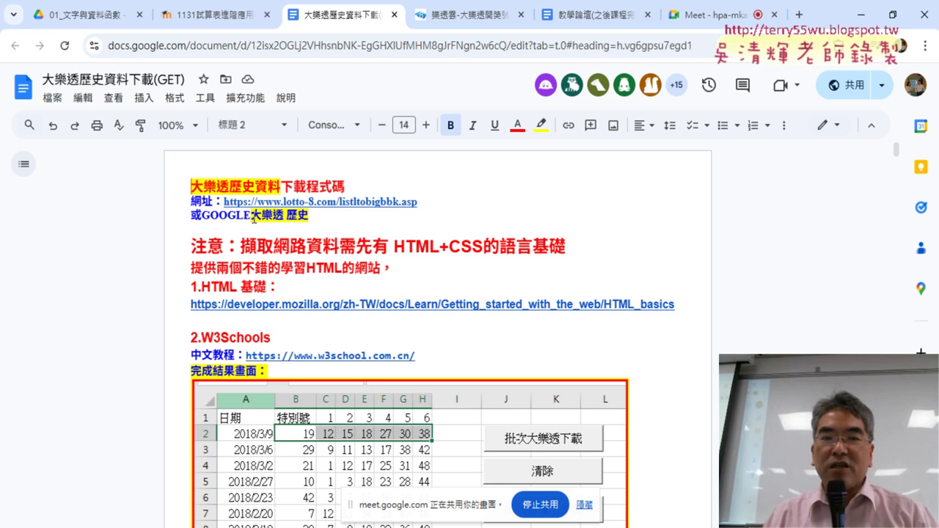
left_click_drag(253, 218, 301, 220)
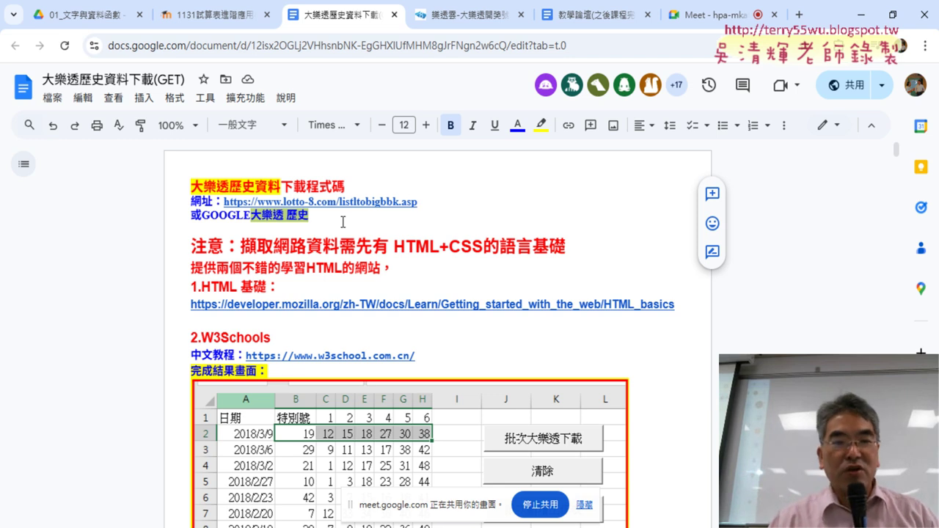
left_click(335, 203)
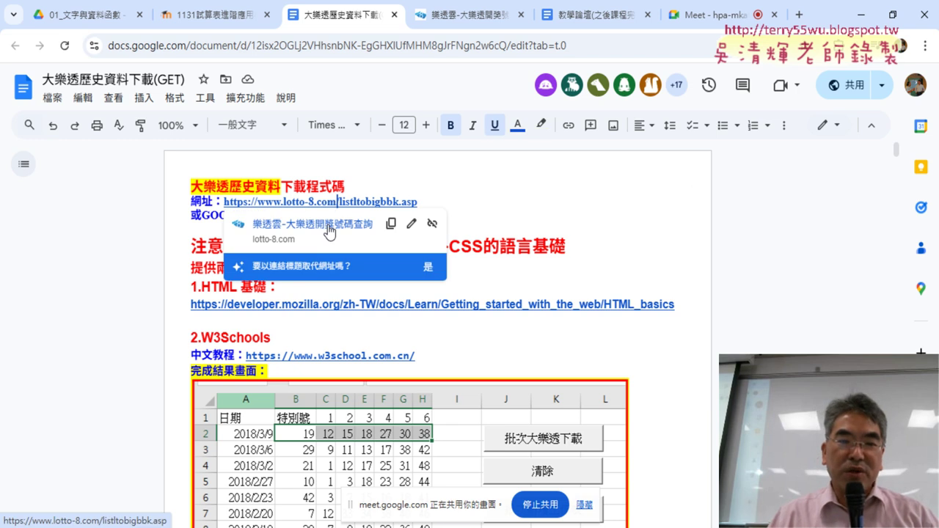
left_click(290, 228)
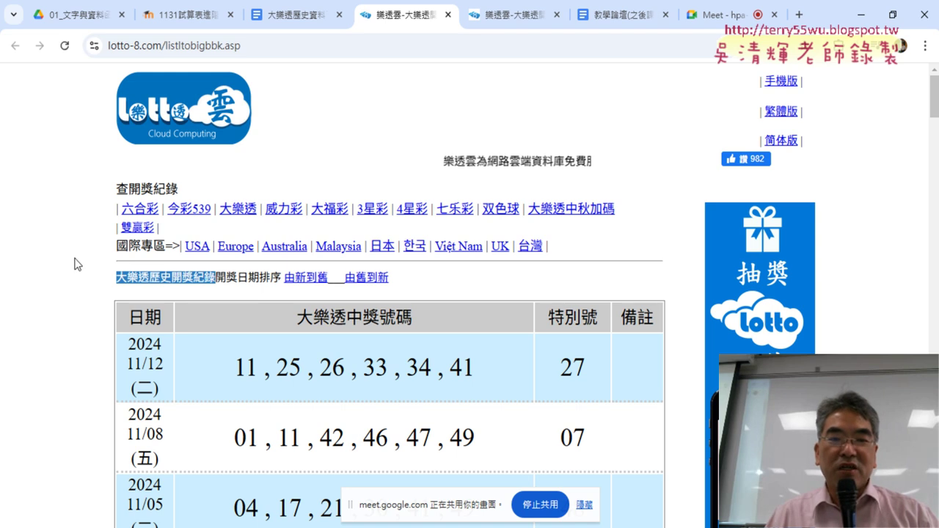
scroll(76, 262, "down", 2)
mouse_move(128, 173)
left_mouse_down()
mouse_move(413, 173)
mouse_move(296, 173)
left_mouse_up()
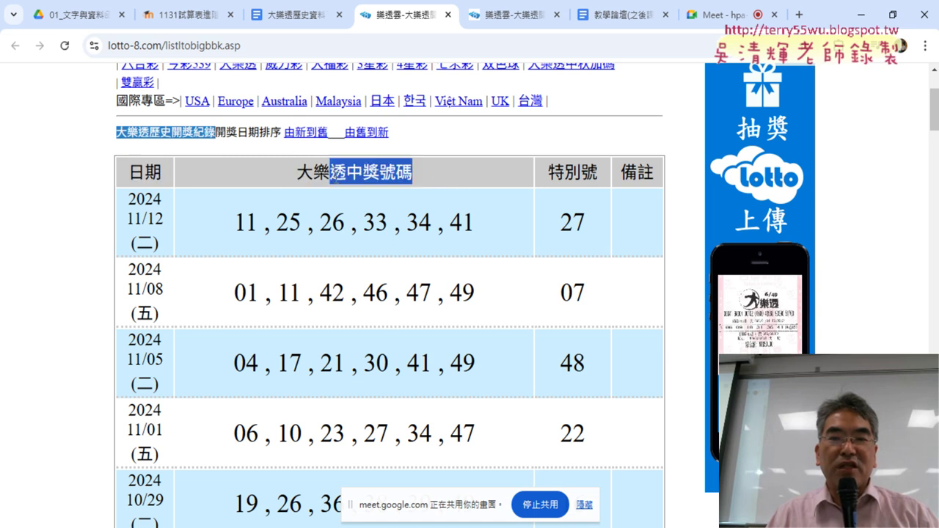
left_click_drag(233, 220, 517, 214)
left_click_drag(564, 173, 607, 175)
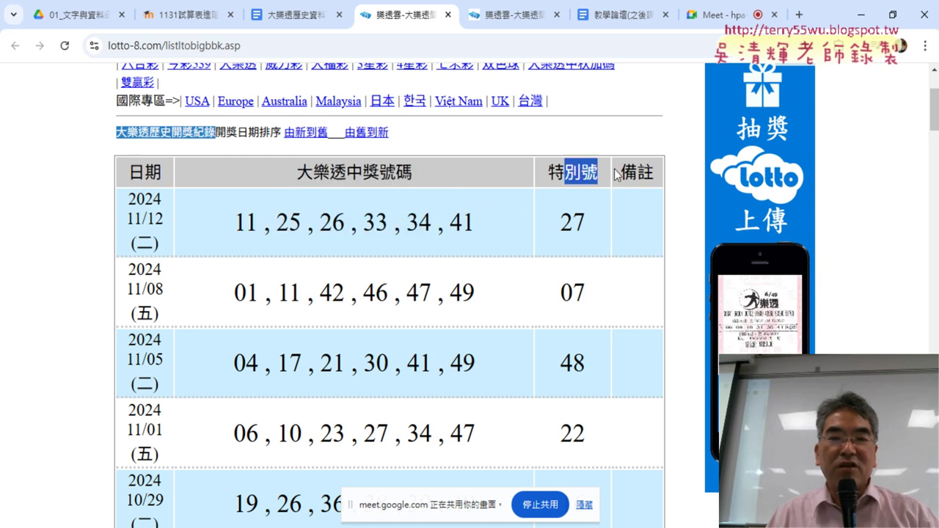
left_click_drag(128, 197, 161, 243)
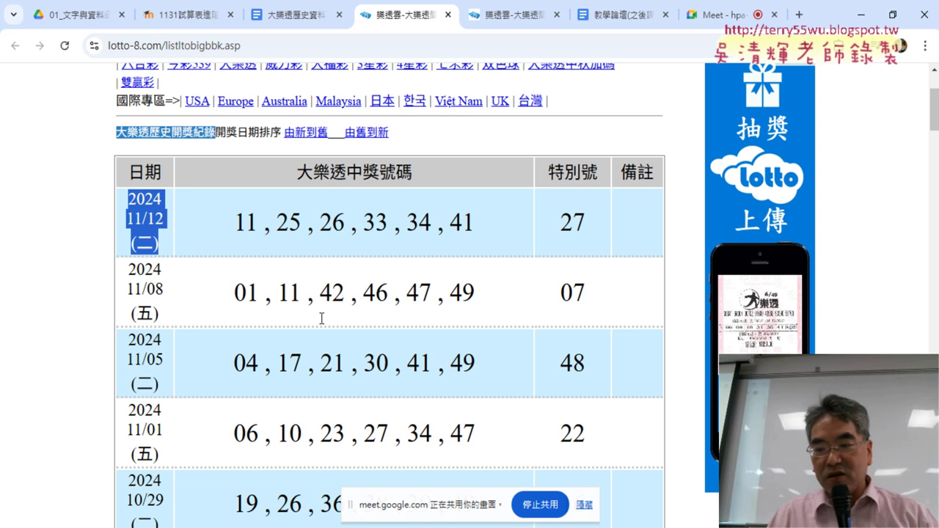
left_click(177, 229)
double_click(160, 219)
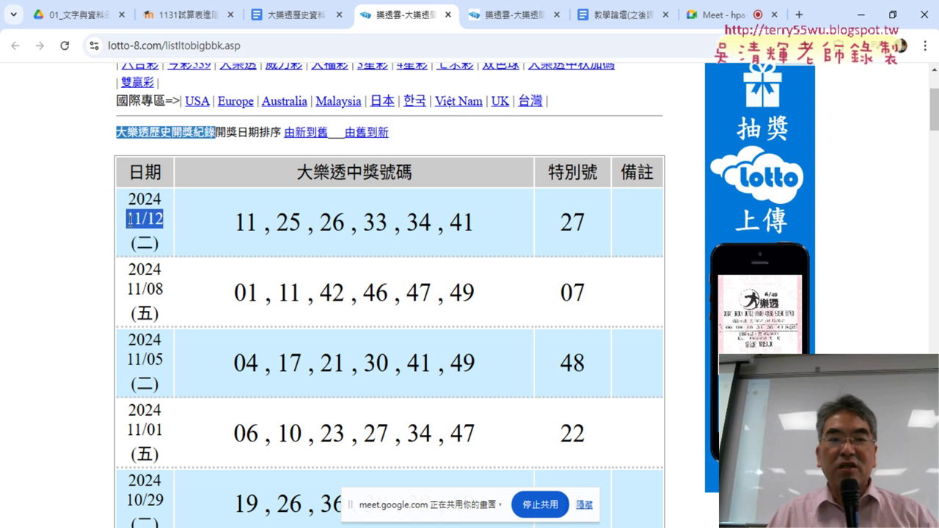
left_click_drag(229, 224, 468, 224)
left_click_drag(559, 223, 586, 224)
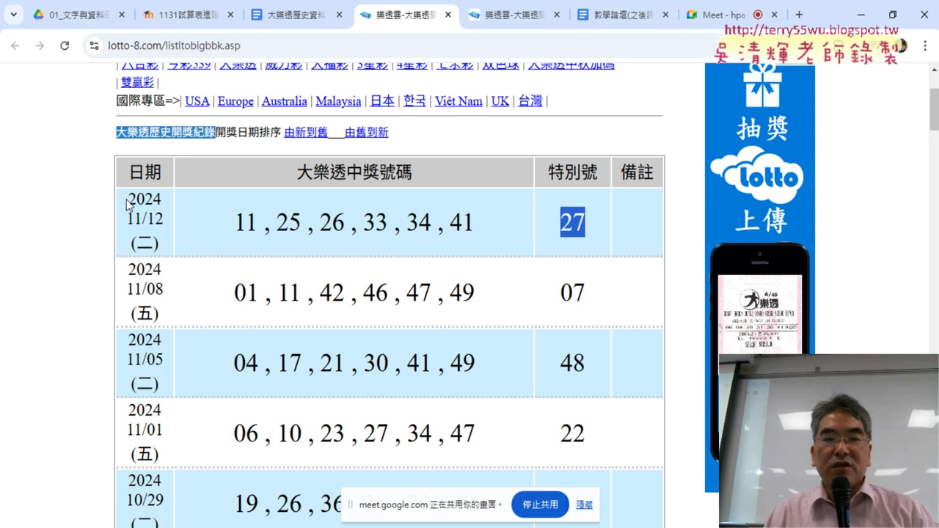
mouse_move(128, 197)
left_mouse_down()
mouse_move(173, 205)
mouse_move(167, 251)
left_mouse_up()
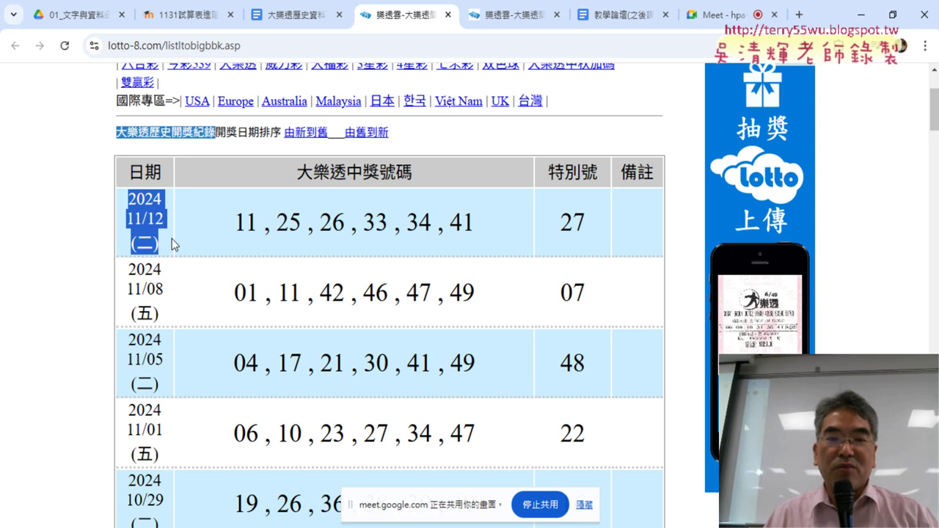
scroll(301, 242, "down", 5)
scroll(308, 244, "down", 5)
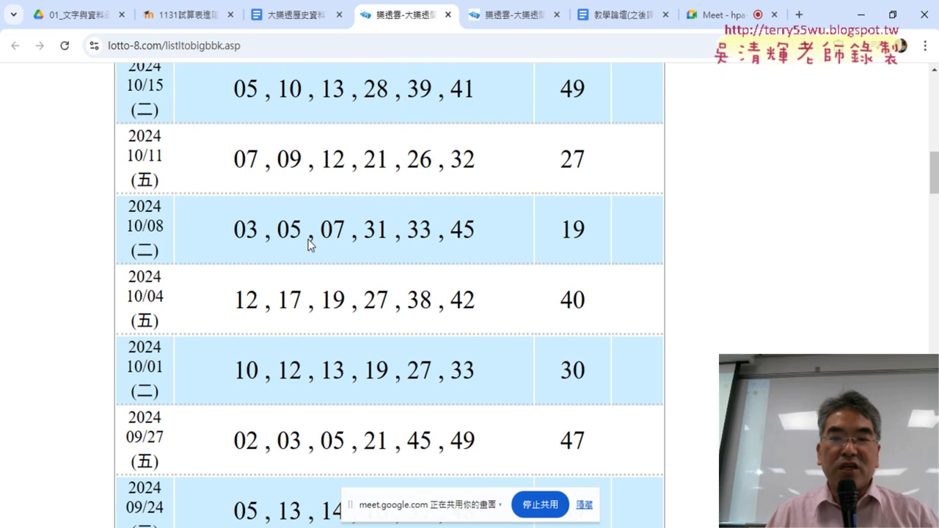
scroll(309, 245, "down", 5)
scroll(310, 237, "down", 3)
scroll(310, 234, "down", 3)
scroll(310, 231, "down", 3)
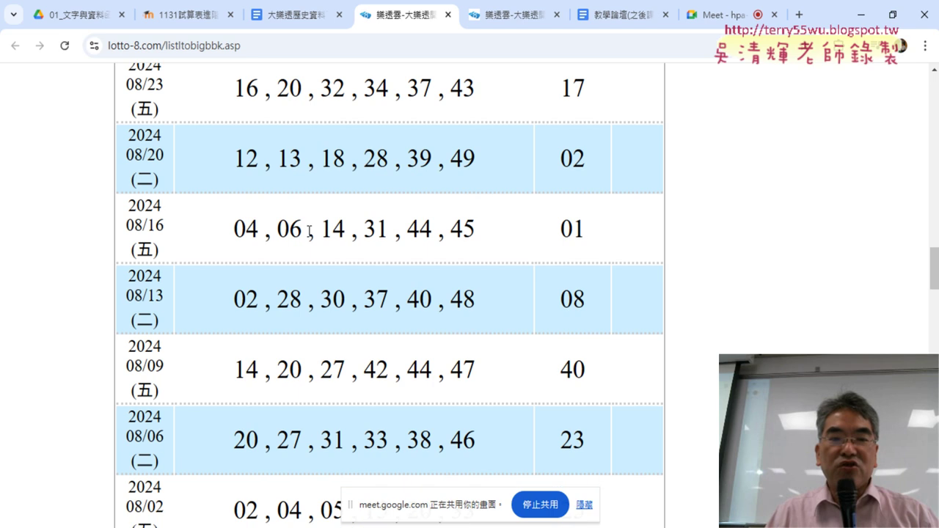
scroll(310, 231, "down", 6)
scroll(279, 237, "up", 2)
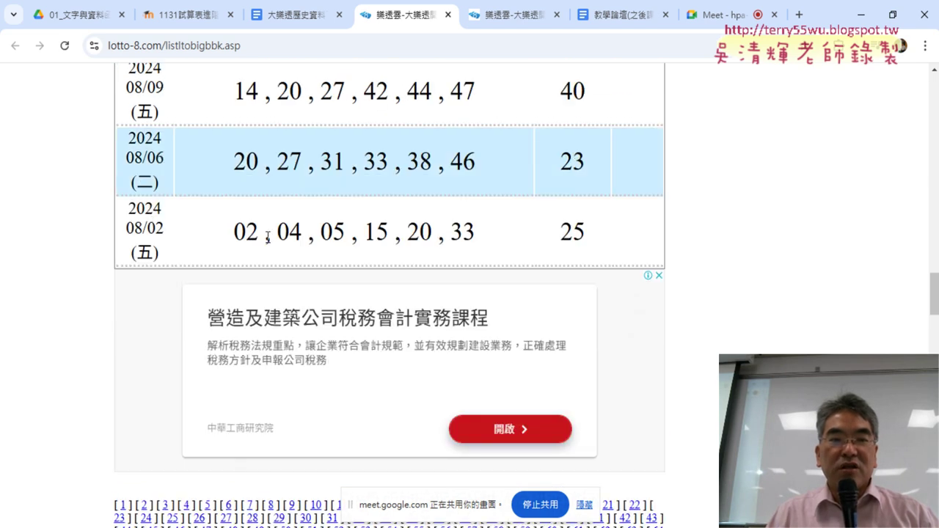
left_click_drag(132, 215, 160, 256)
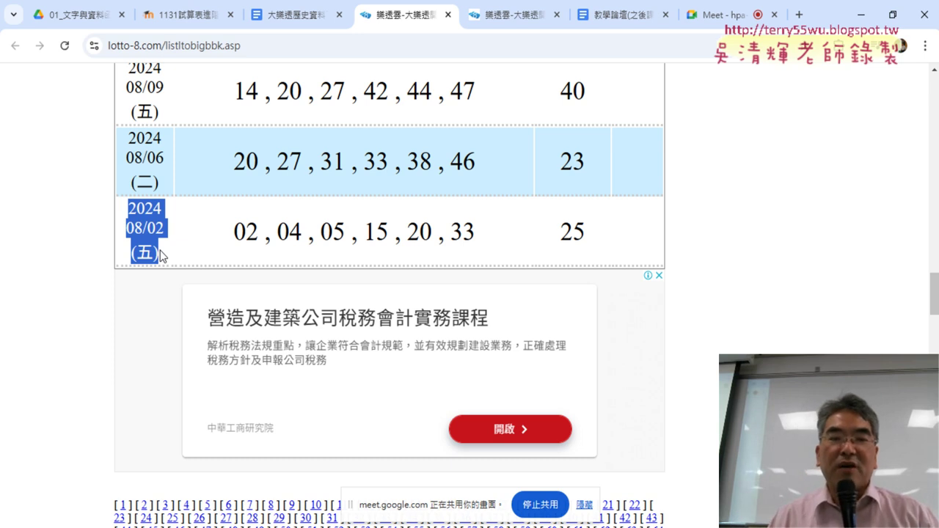
scroll(165, 258, "down", 1)
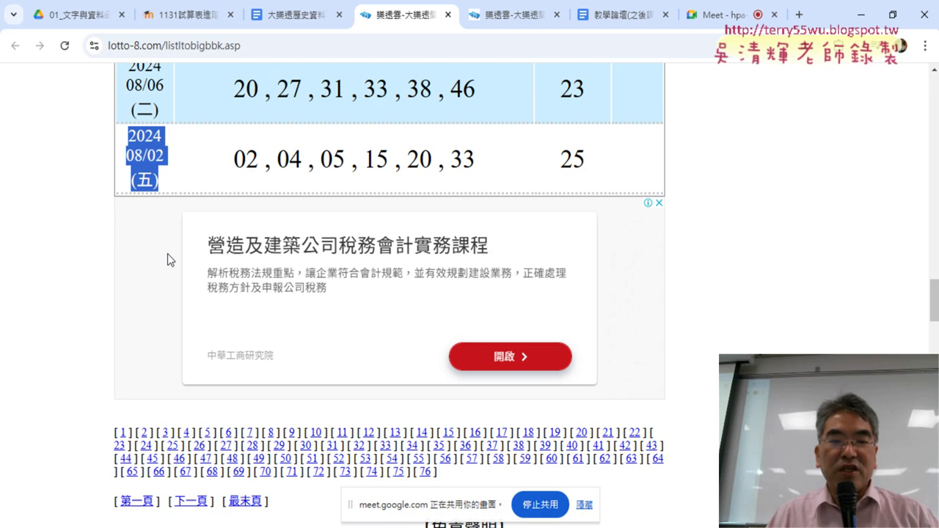
left_click(445, 475, "shift")
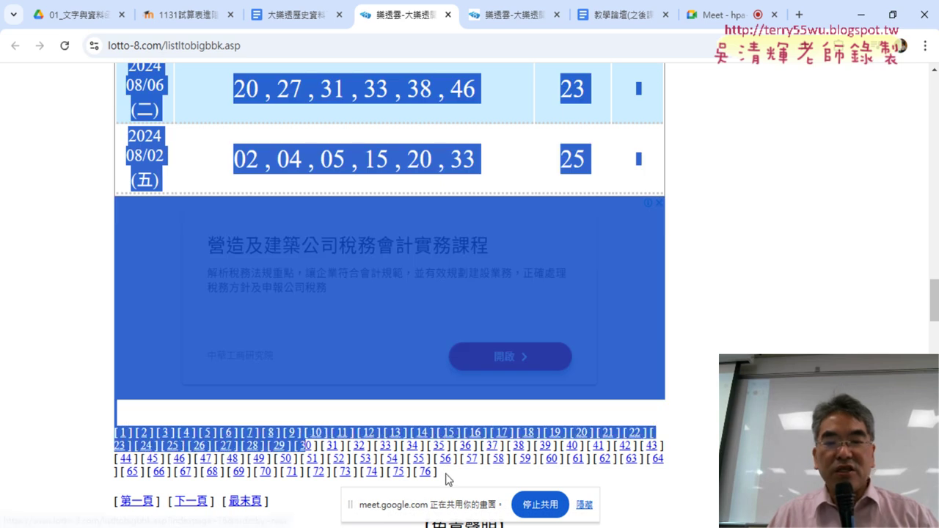
left_click_drag(445, 476, 112, 434)
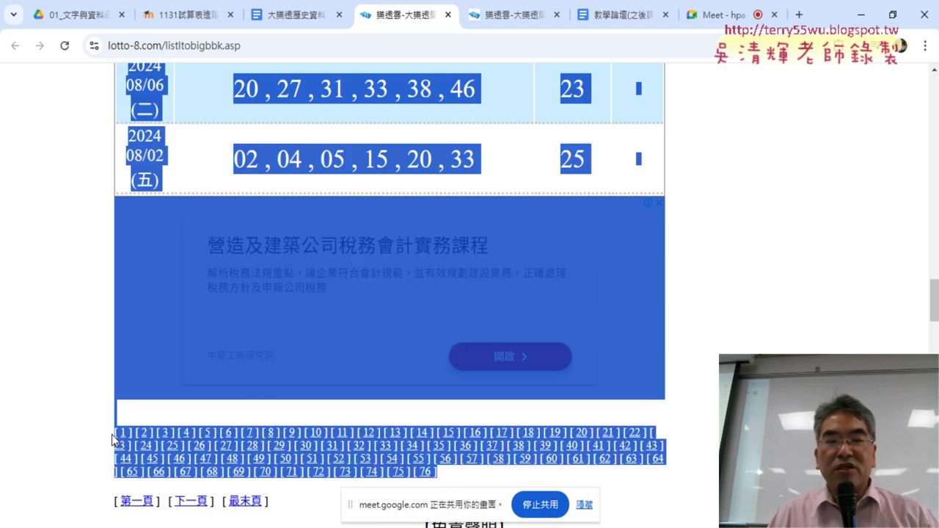
left_click(137, 426)
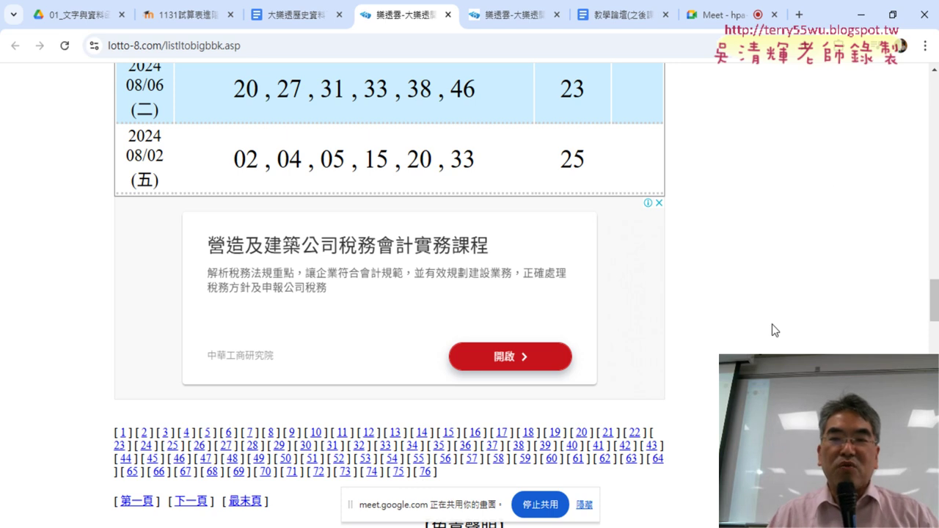
left_click_drag(934, 303, 934, 111)
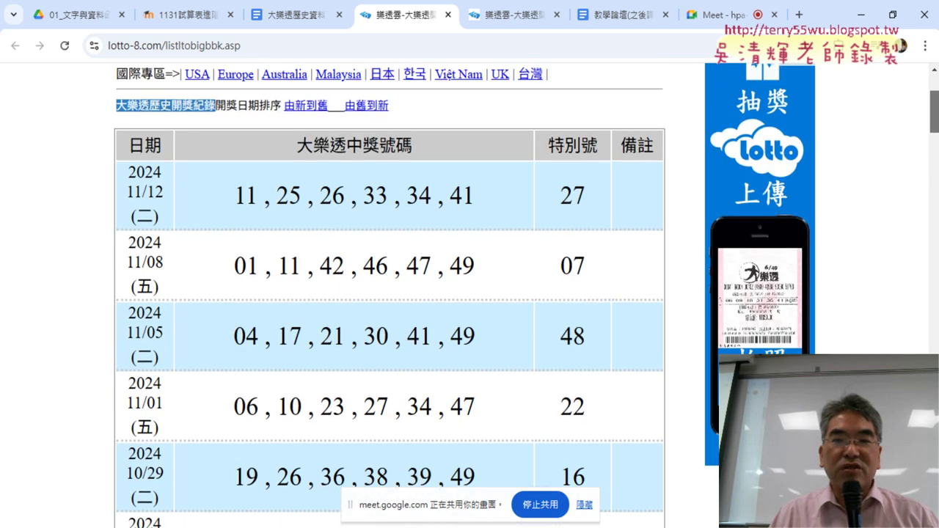
left_click_drag(297, 146, 435, 147)
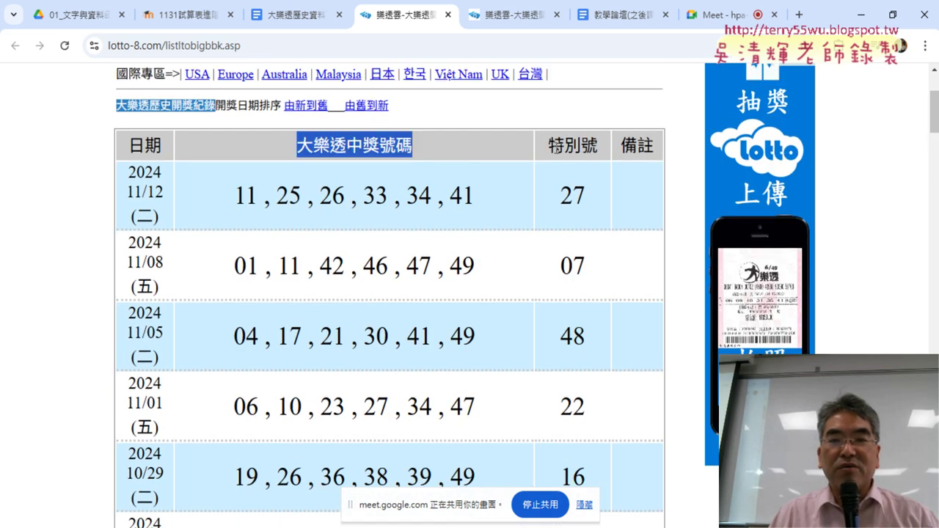
left_click_drag(548, 147, 598, 147)
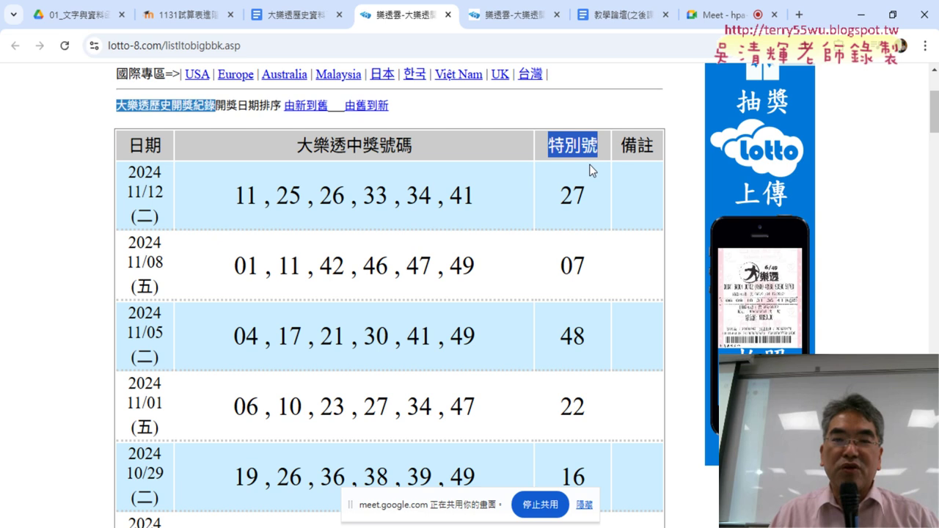
left_click_drag(130, 147, 598, 147)
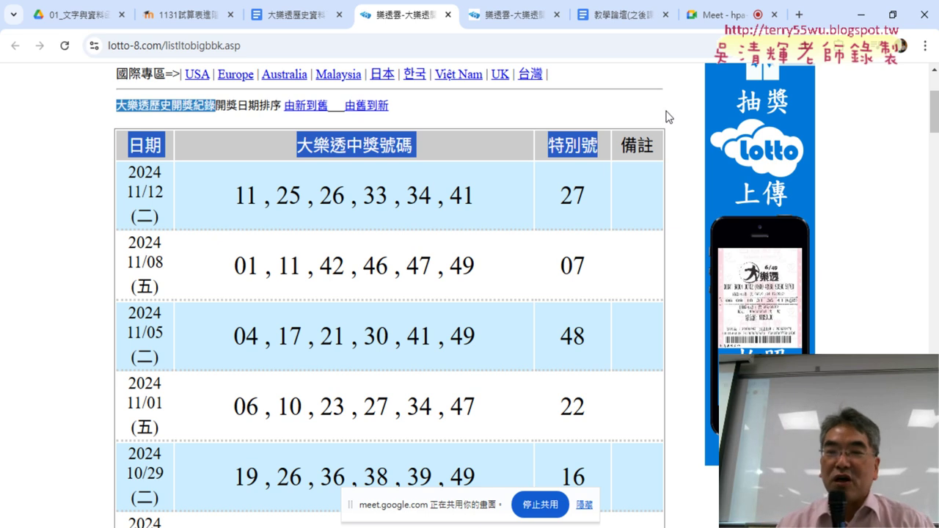
left_click(448, 160)
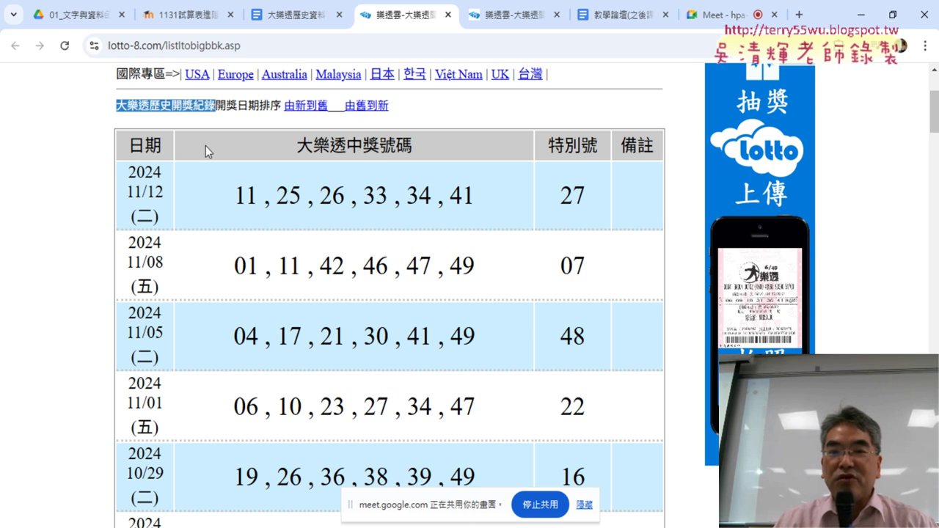
View the lotto-8 page's HTML source and scroll down toward the draw-result rows
right_click(481, 116)
left_click(559, 416)
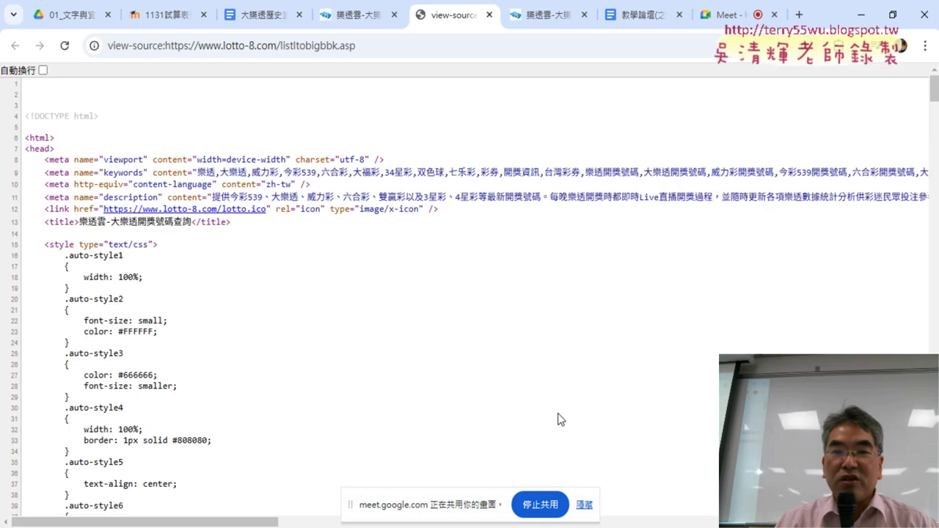
scroll(541, 385, "down", 2)
scroll(541, 383, "down", 2)
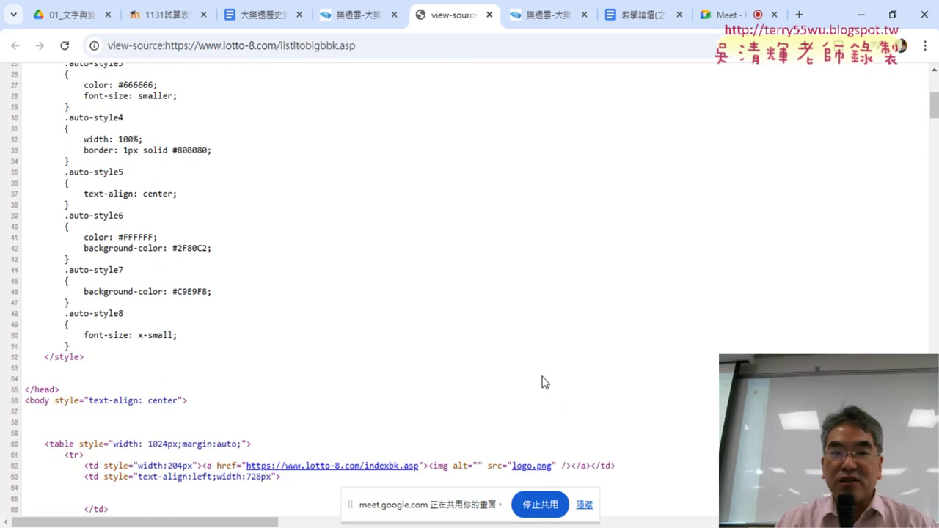
scroll(541, 381, "down", 3)
scroll(550, 381, "down", 1)
scroll(565, 381, "down", 1)
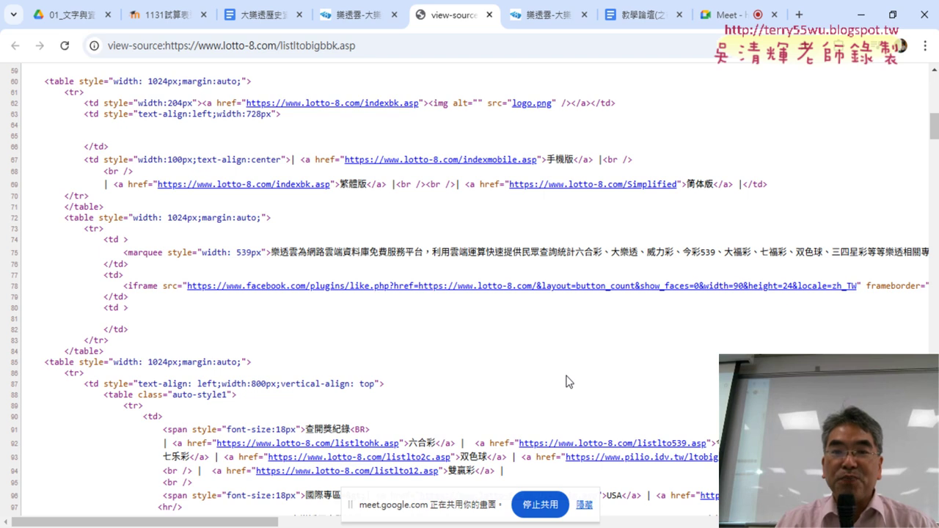
Check the results page, then return to the source and scroll further through the <tr> draw rows
left_click(364, 15)
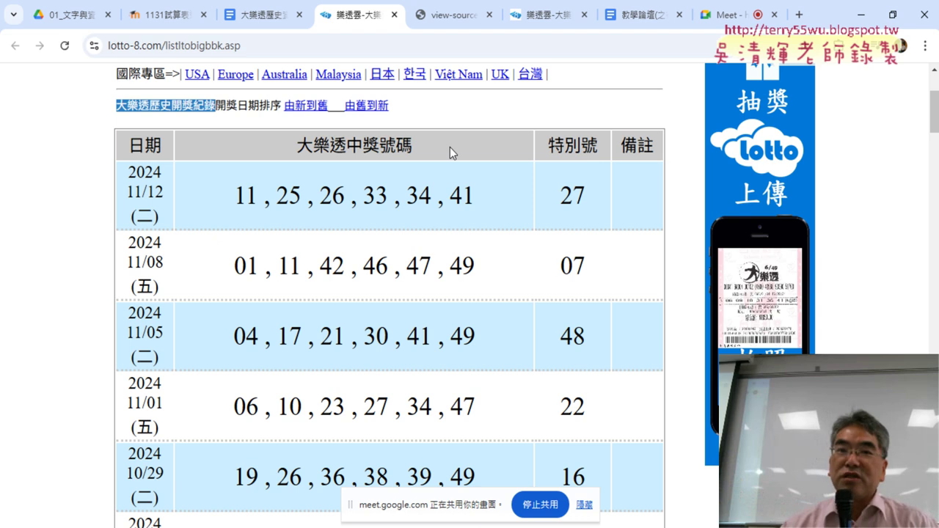
left_click(447, 22)
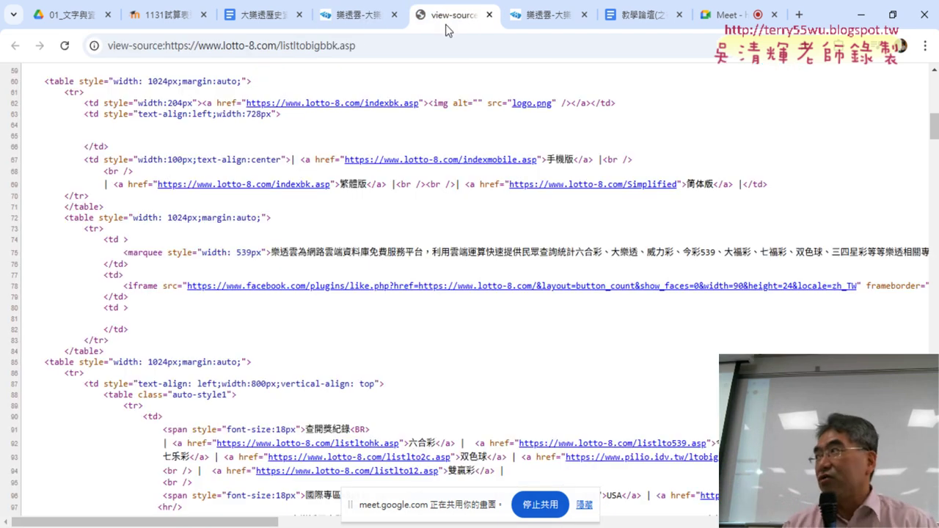
scroll(328, 276, "down", 3)
scroll(328, 276, "down", 3)
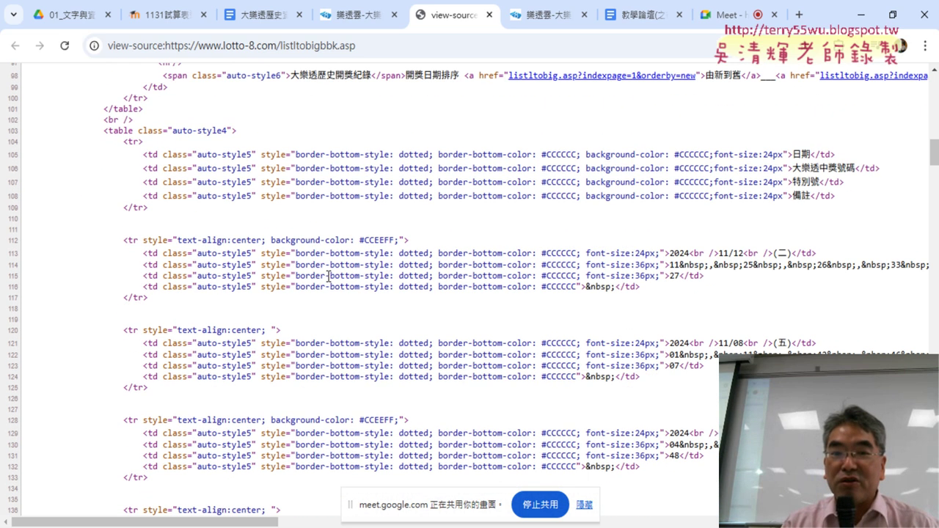
scroll(323, 273, "down", 2)
scroll(323, 273, "down", 1)
scroll(318, 271, "down", 2)
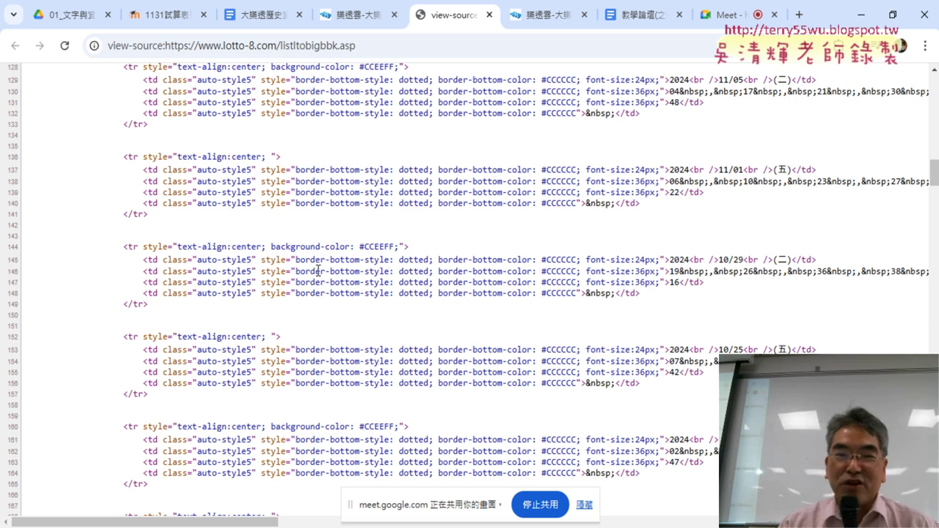
left_click(490, 14)
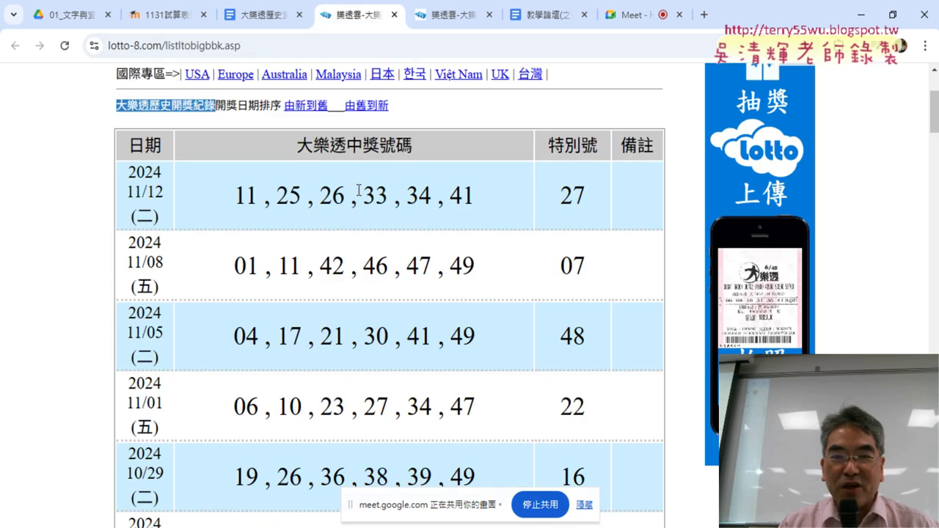
right_click(463, 117)
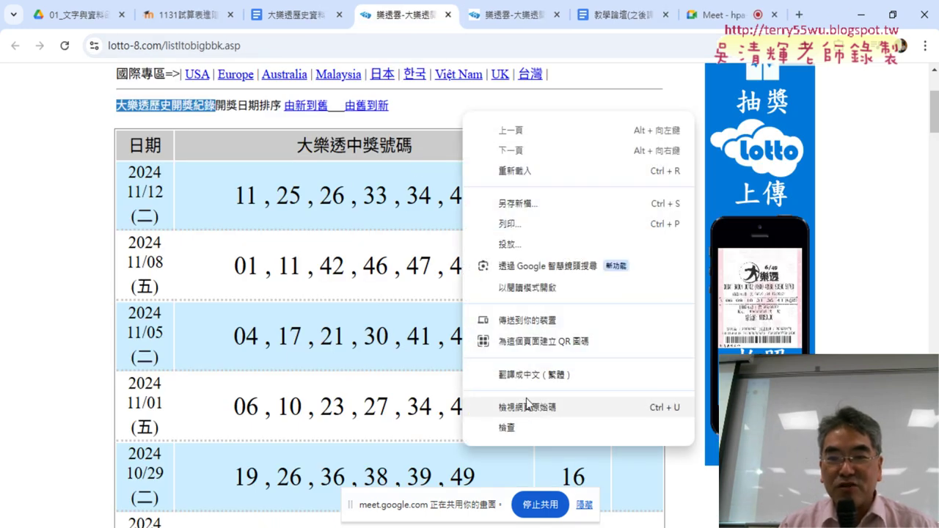
left_click(536, 417)
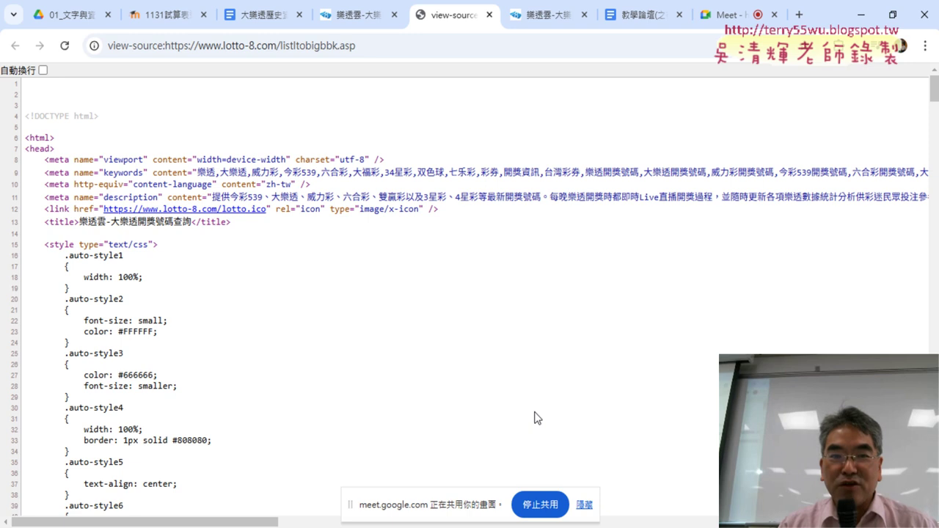
scroll(537, 417, "down", 7)
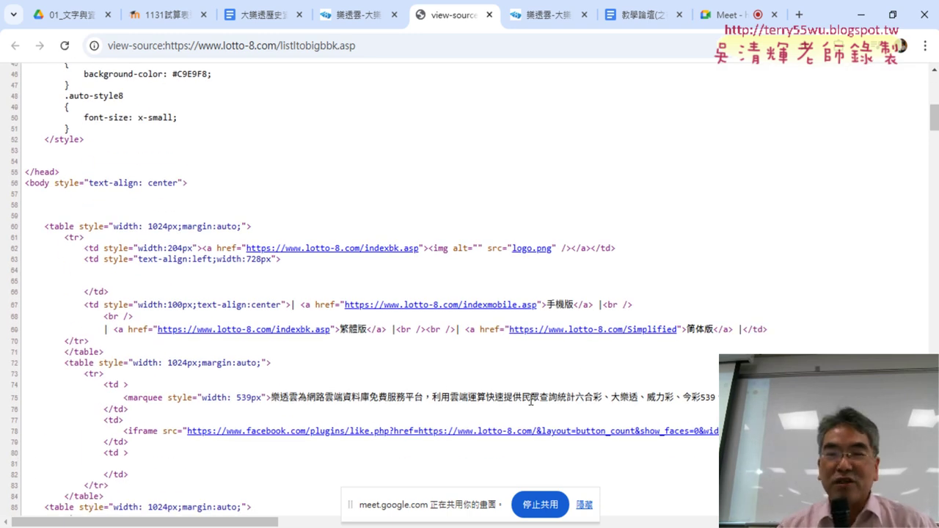
left_click_drag(934, 117, 933, 185)
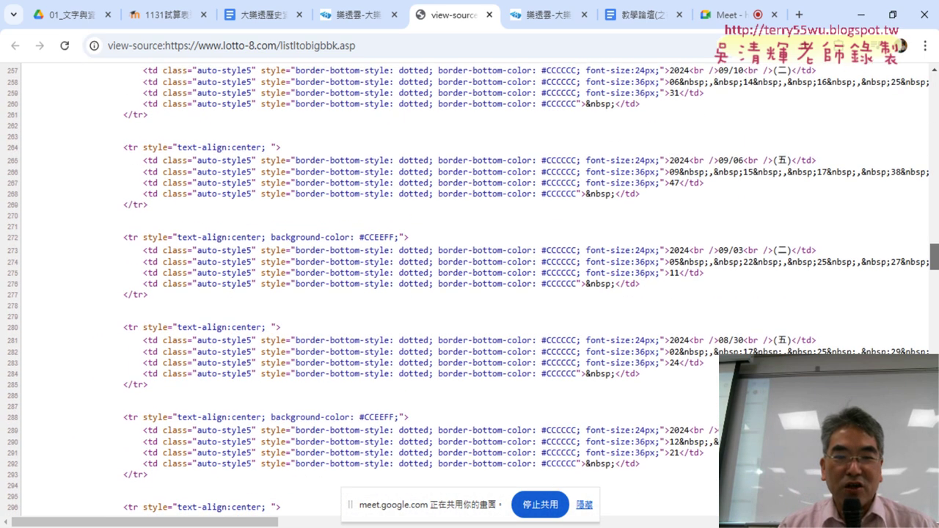
mouse_move(934, 185)
left_mouse_down()
mouse_move(934, 275)
mouse_move(936, 73)
left_mouse_up()
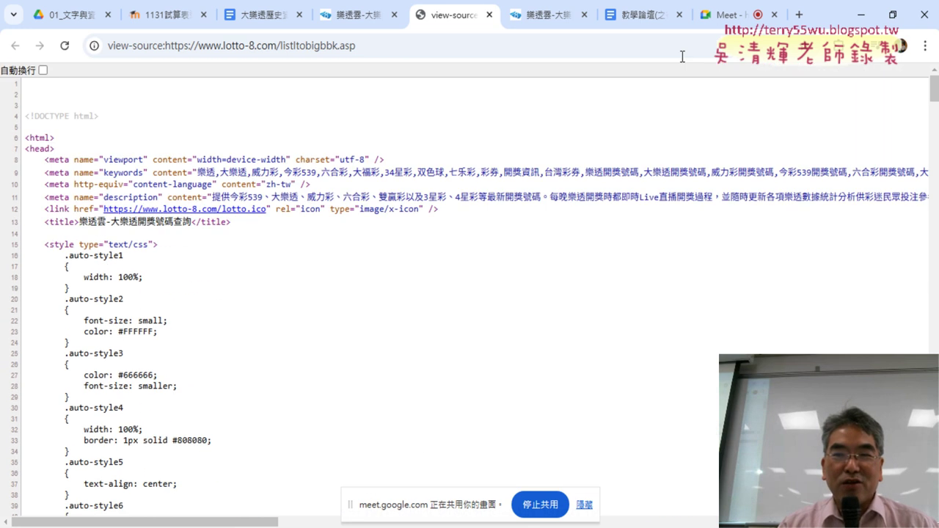
left_click(489, 15)
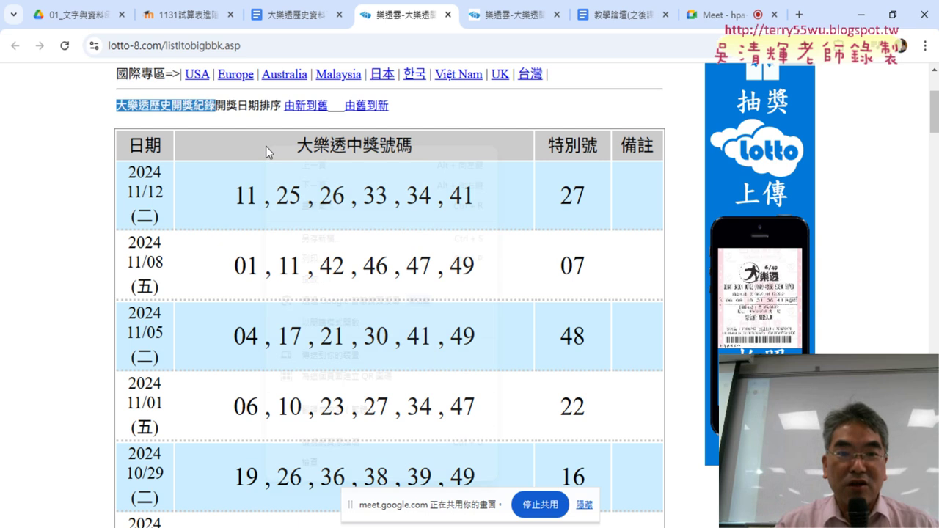
right_click(266, 146)
left_click(335, 444)
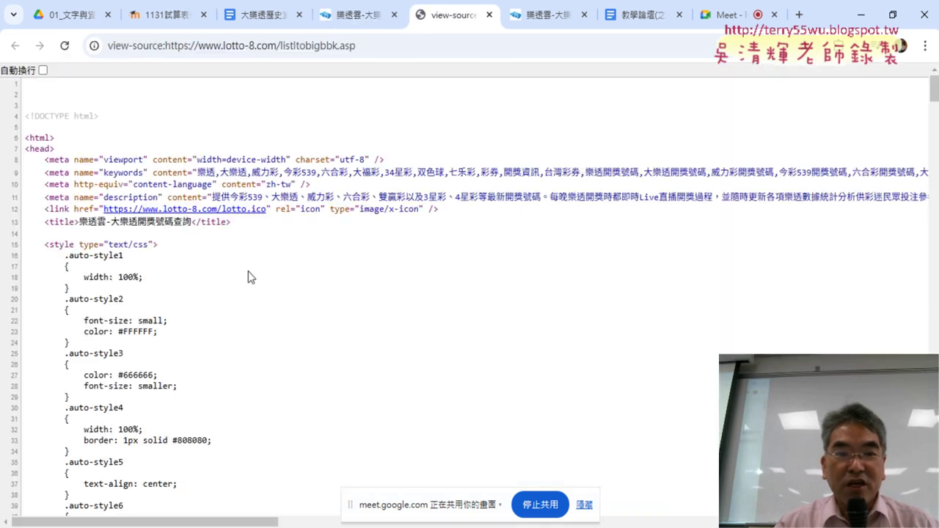
left_click_drag(31, 151, 23, 152)
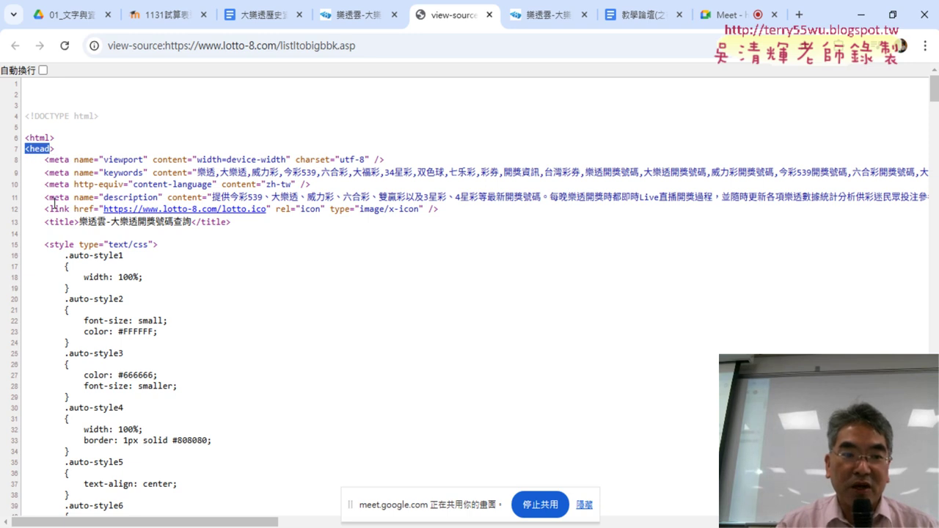
scroll(84, 247, "down", 2)
scroll(98, 242, "down", 6)
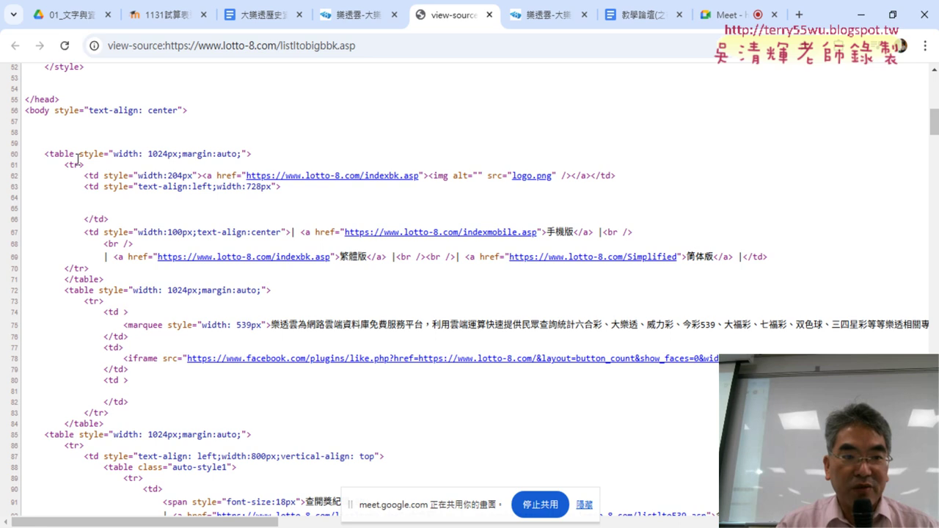
left_click_drag(74, 154, 45, 155)
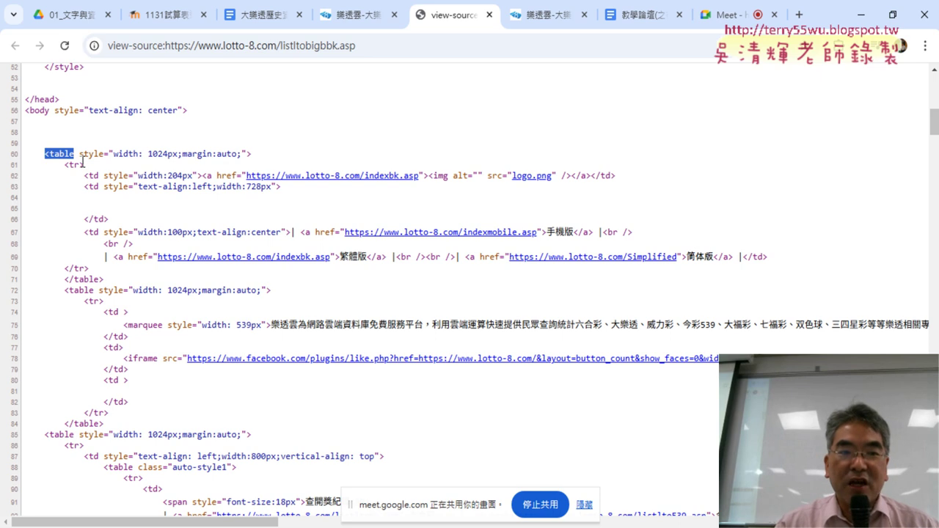
left_click_drag(79, 165, 64, 165)
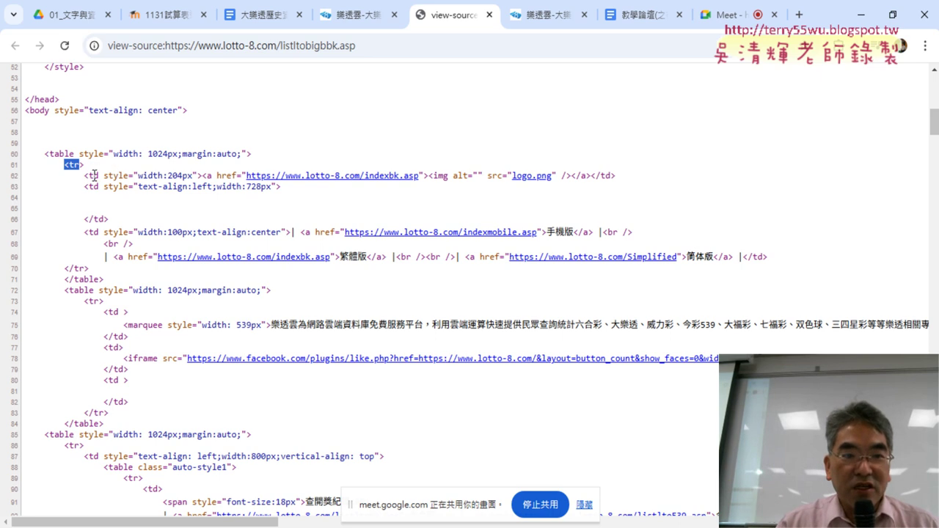
double_click(94, 175)
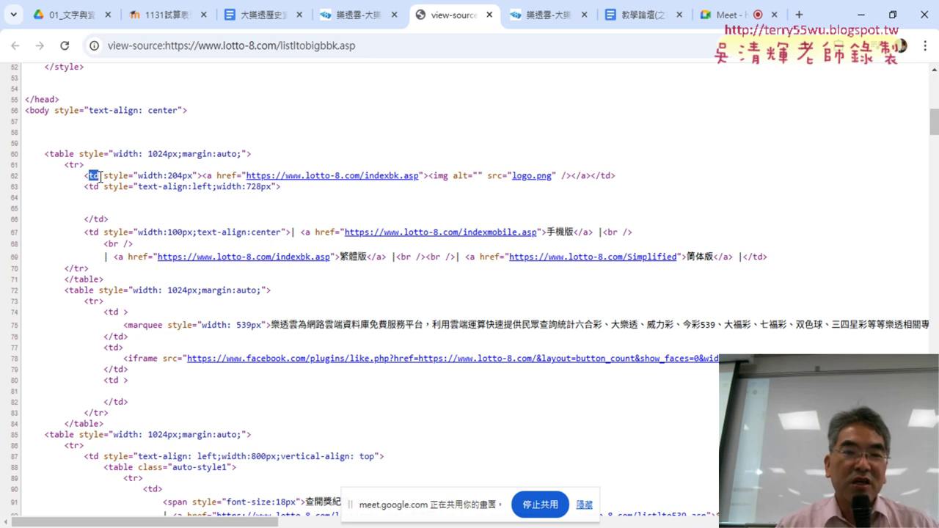
left_click(489, 15)
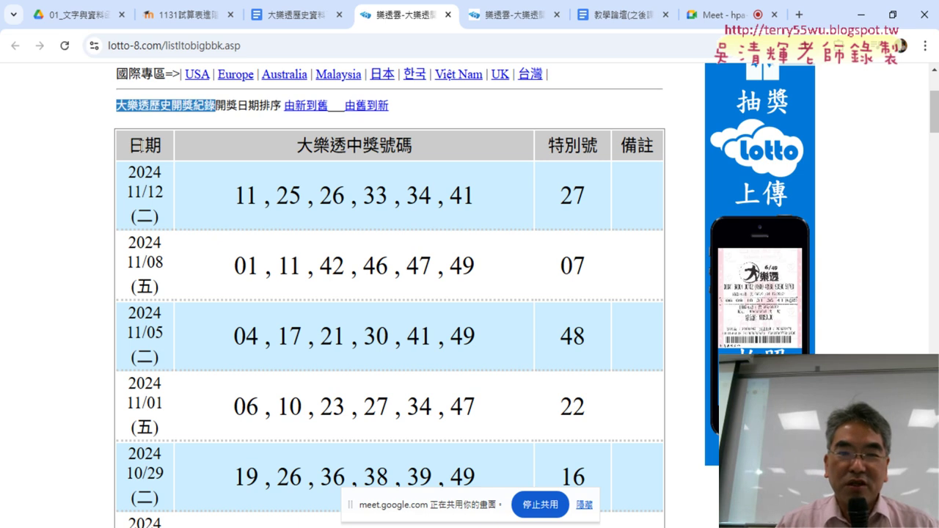
Select the 日期 header text of the results table and bring up its context menu
left_click_drag(130, 150, 650, 138)
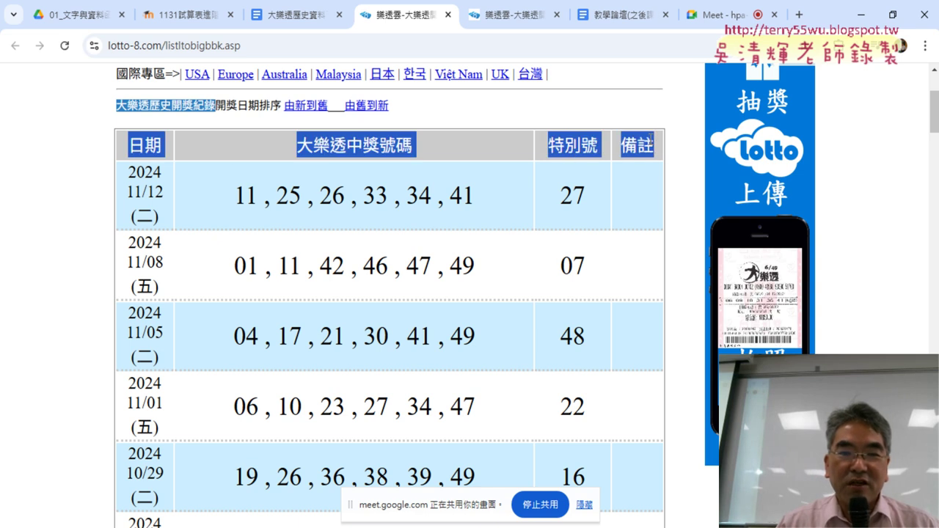
left_click_drag(295, 146, 396, 146)
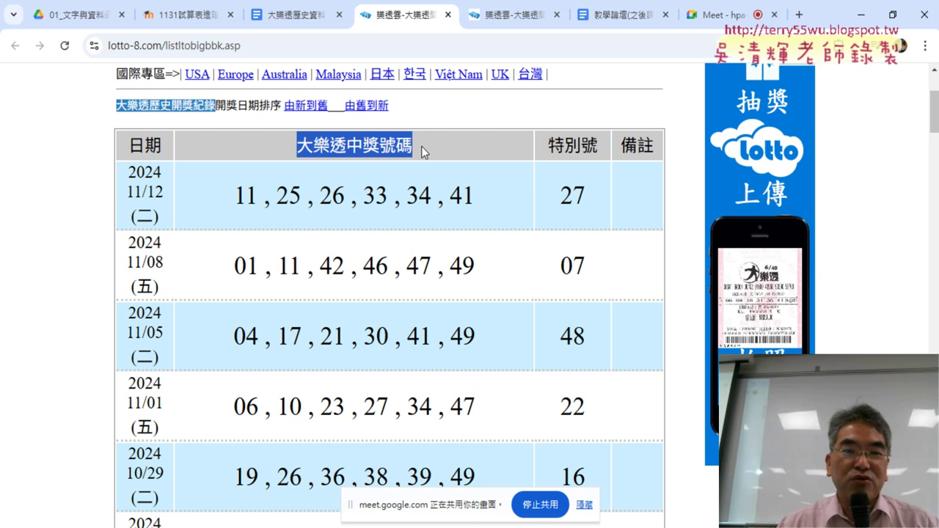
left_click(227, 146)
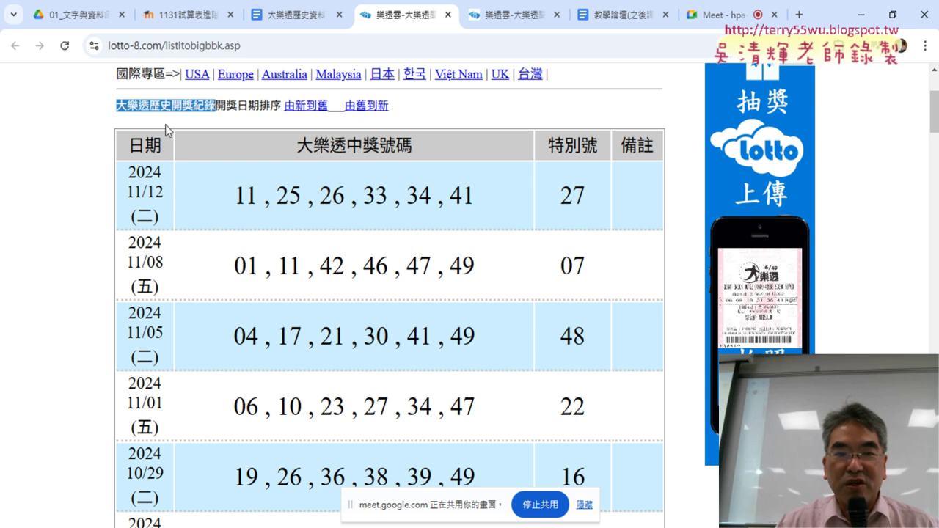
left_click_drag(136, 145, 168, 148)
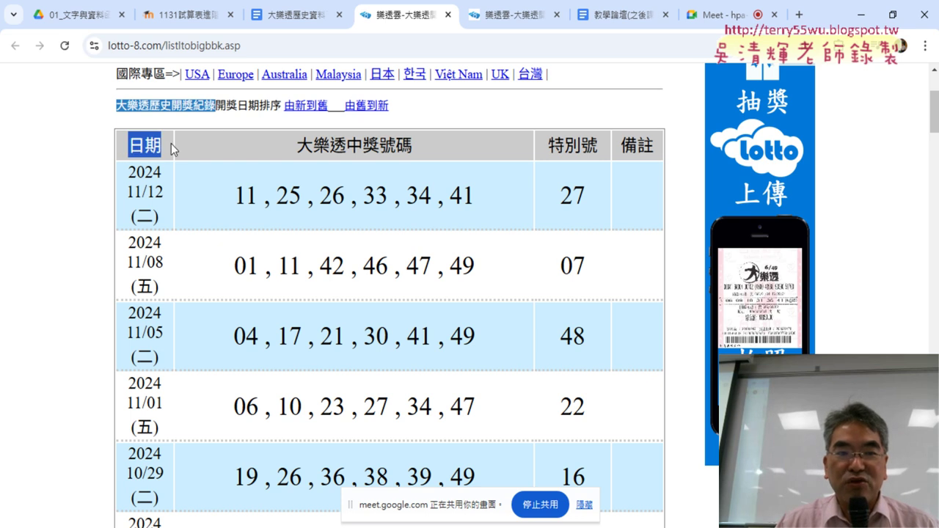
right_click(148, 146)
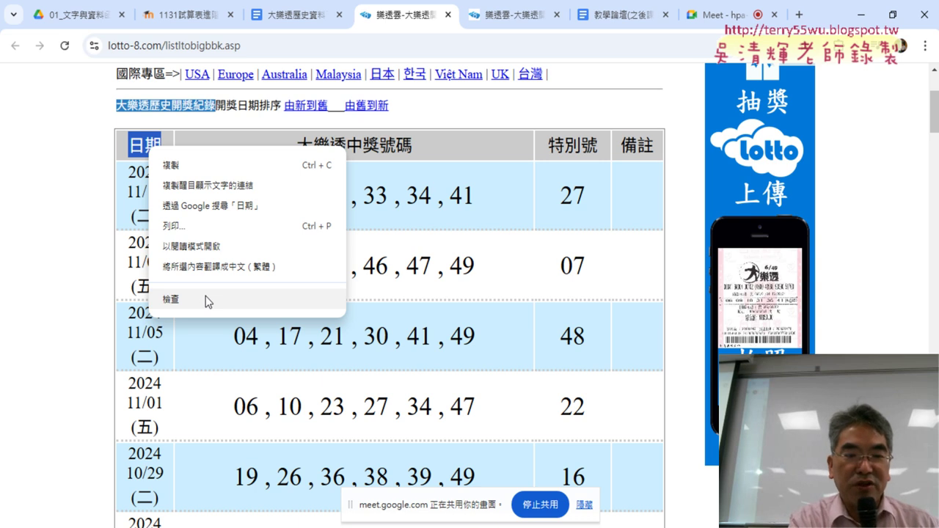
Circle the Inspect option in red and link it to the 日期 header, then reopen the menu
left_click_drag(181, 298, 189, 292)
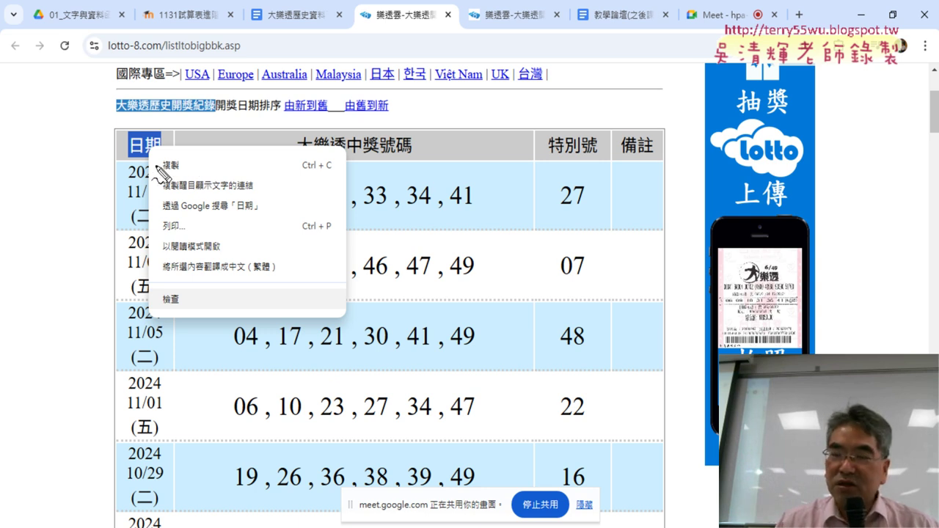
left_click_drag(184, 297, 192, 295)
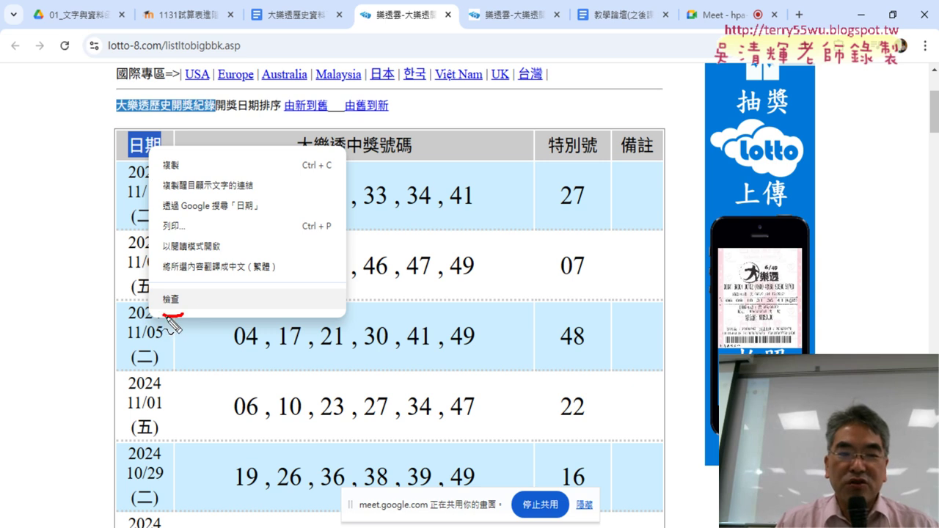
left_click_drag(170, 170, 183, 169)
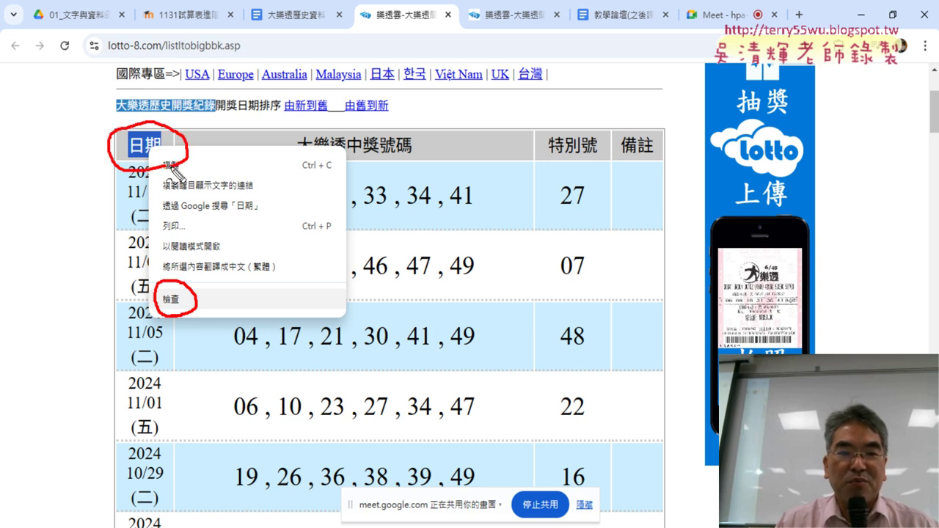
mouse_move(116, 163)
left_mouse_down()
mouse_move(149, 279)
mouse_move(129, 289)
left_mouse_up()
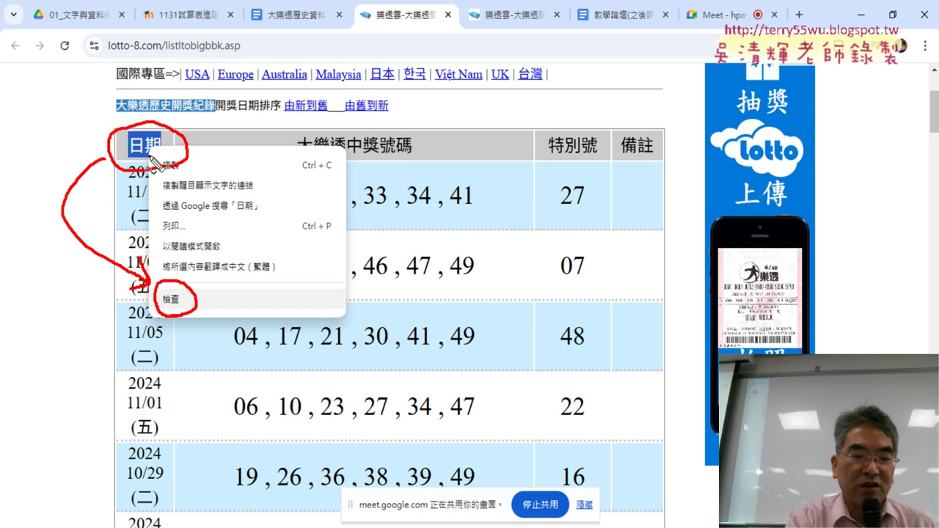
key("Escape")
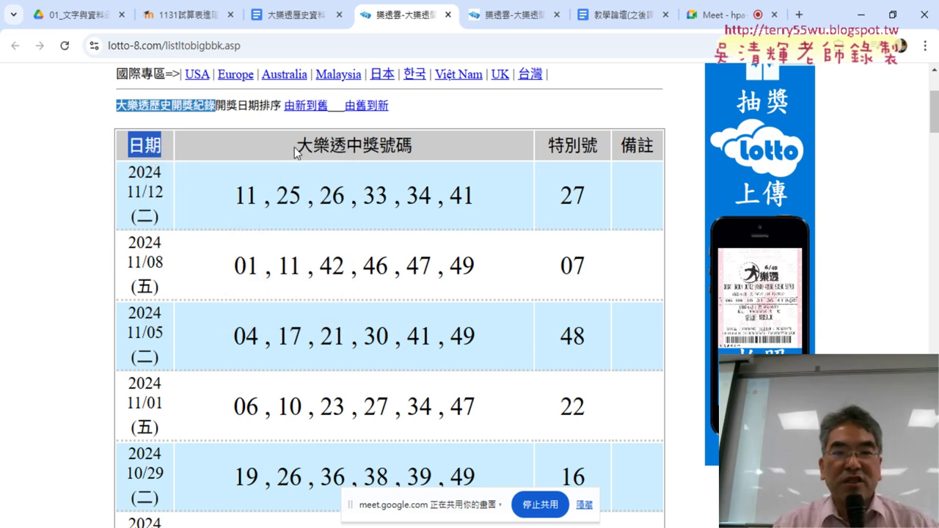
right_click(152, 139)
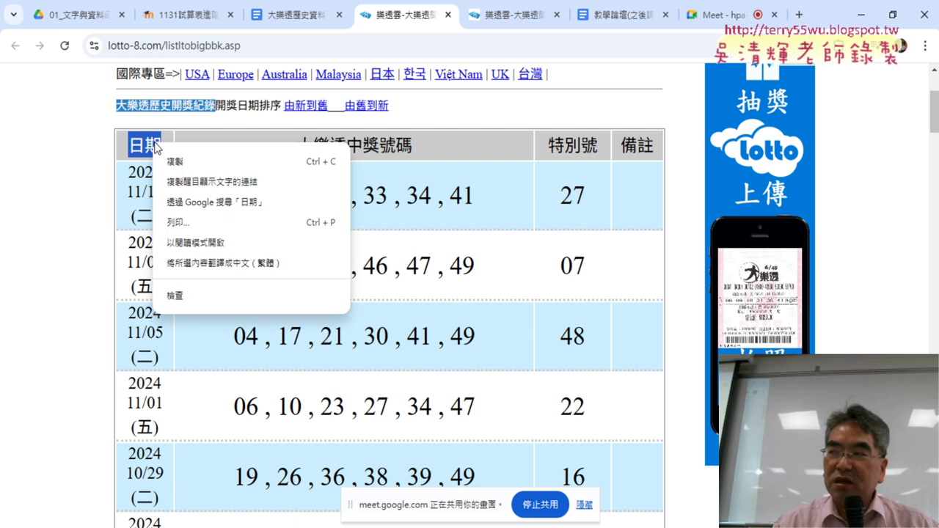
left_click(189, 297)
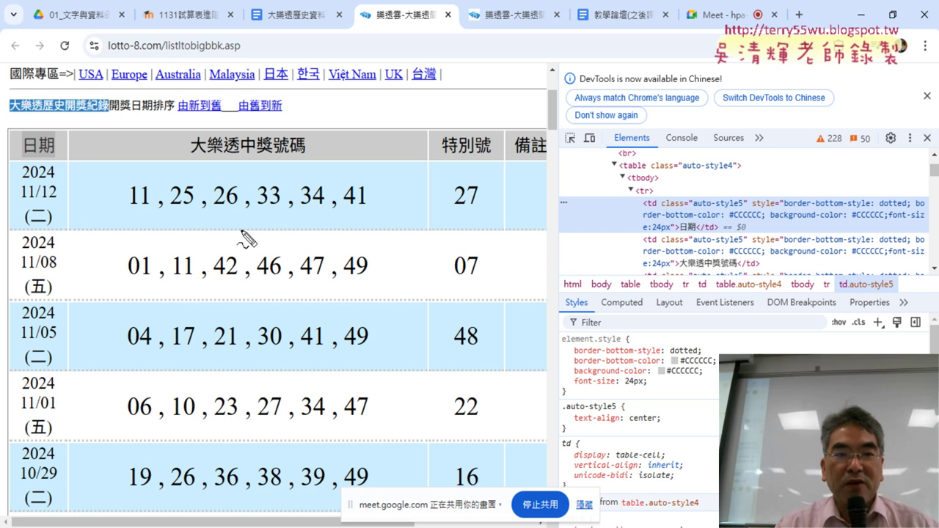
mouse_move(58, 157)
left_mouse_down()
mouse_move(20, 150)
mouse_move(59, 157)
left_mouse_up()
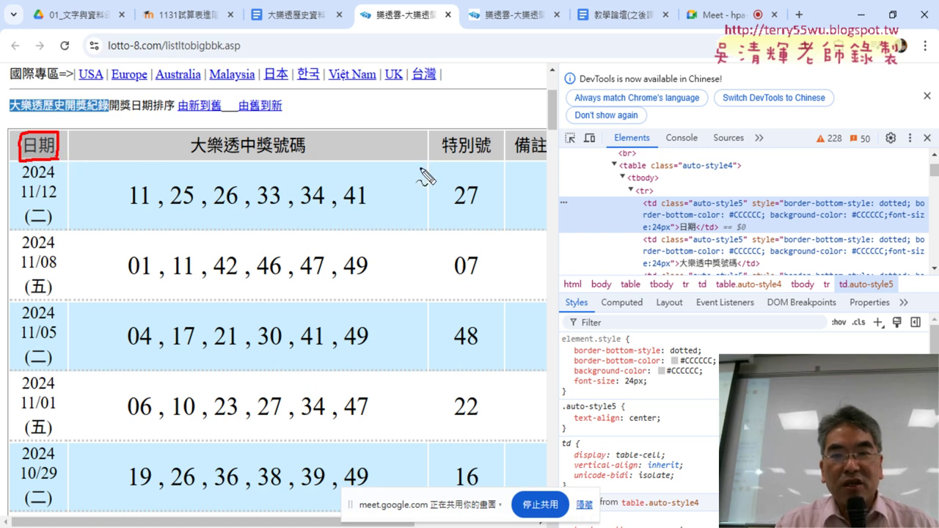
left_click_drag(522, 58, 505, 503)
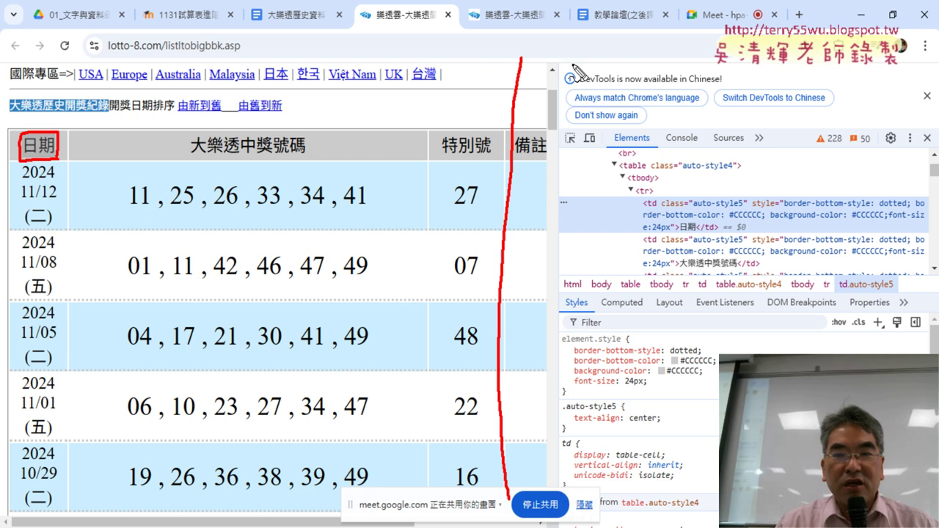
left_click_drag(537, 56, 660, 68)
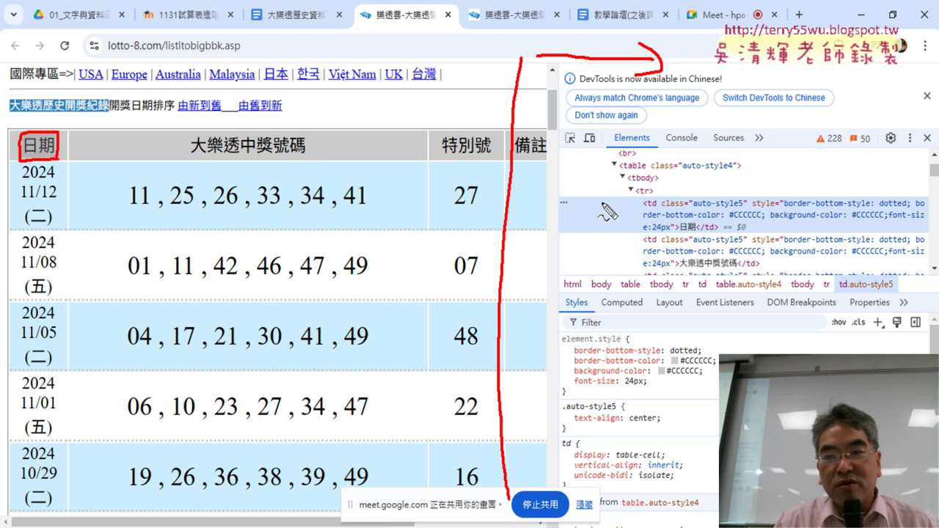
left_click_drag(559, 193, 675, 187)
left_click_drag(570, 237, 686, 234)
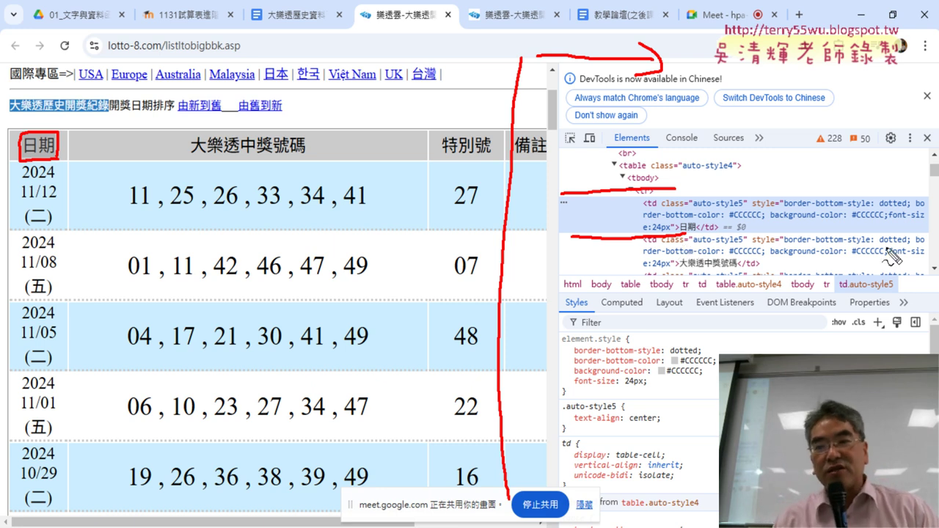
left_click_drag(643, 207, 660, 212)
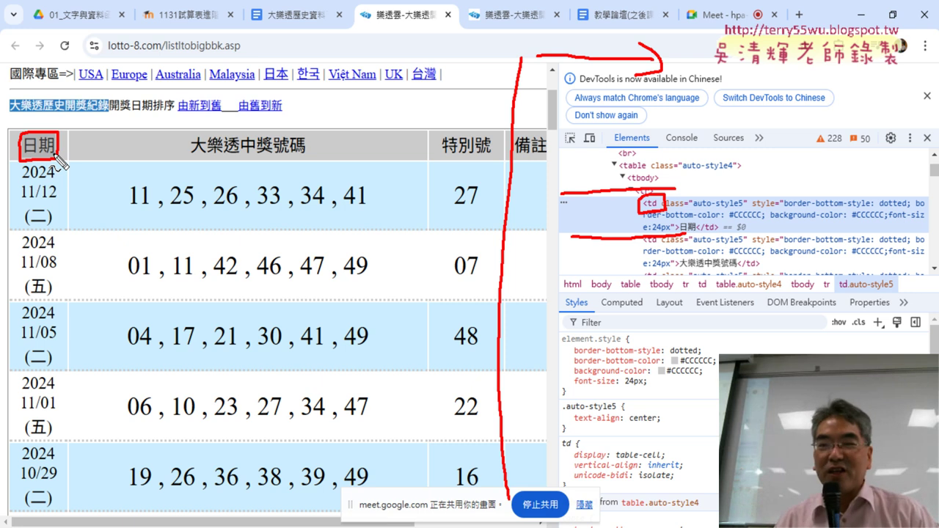
key("Escape")
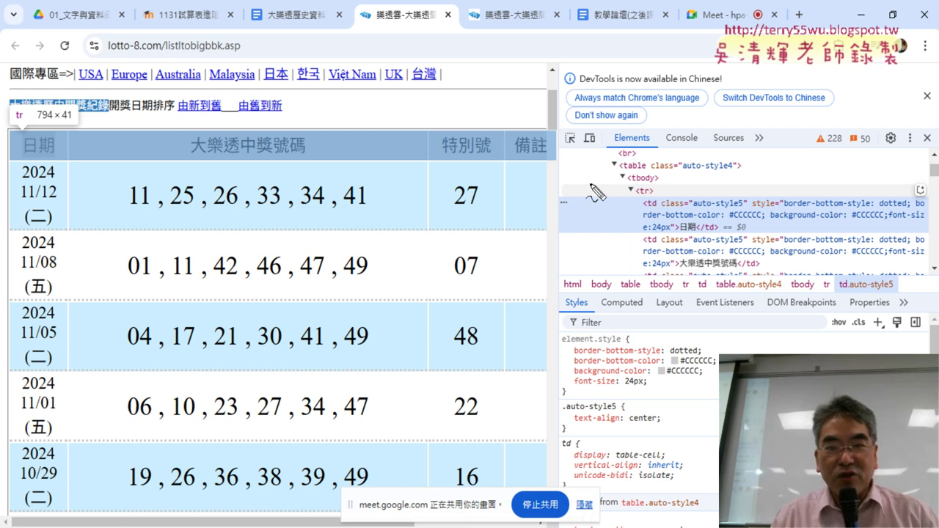
mouse_move(539, 160)
left_mouse_down()
mouse_move(87, 165)
mouse_move(559, 124)
mouse_move(513, 163)
left_mouse_up()
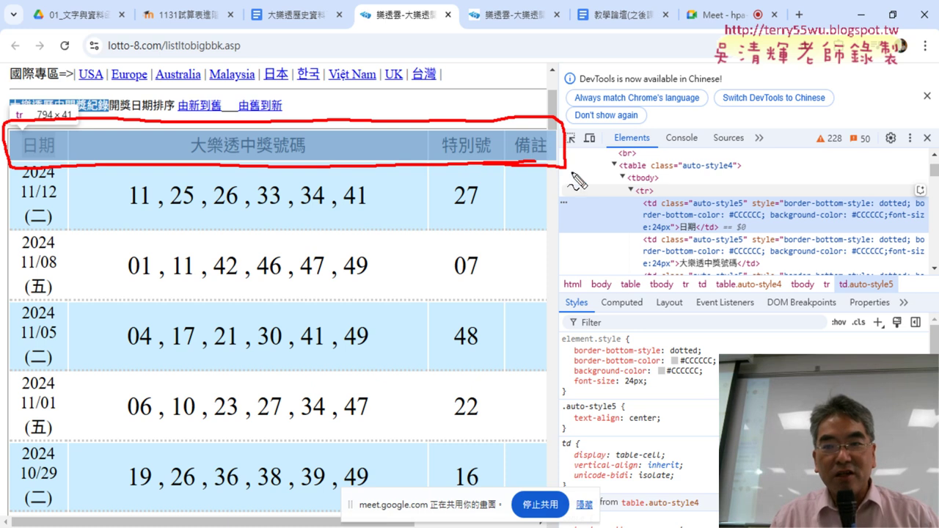
left_click_drag(637, 198, 655, 196)
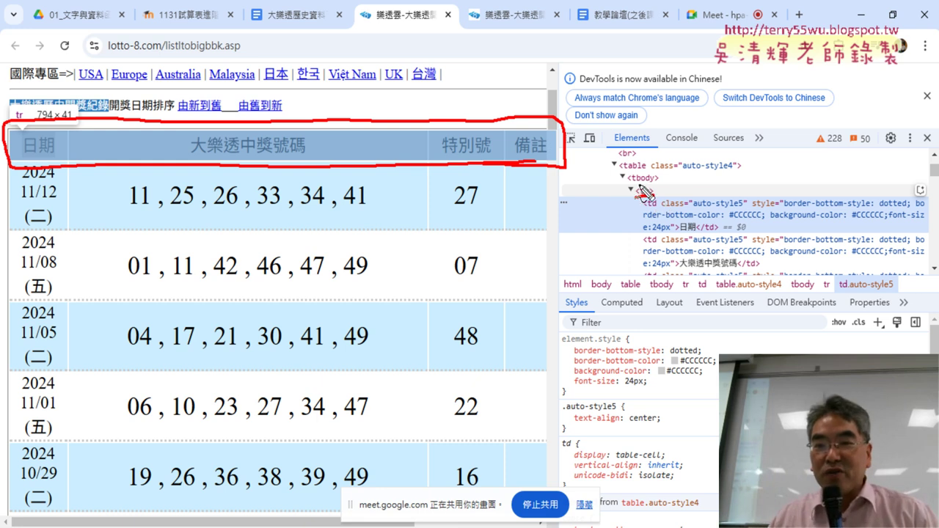
left_click_drag(630, 183, 667, 181)
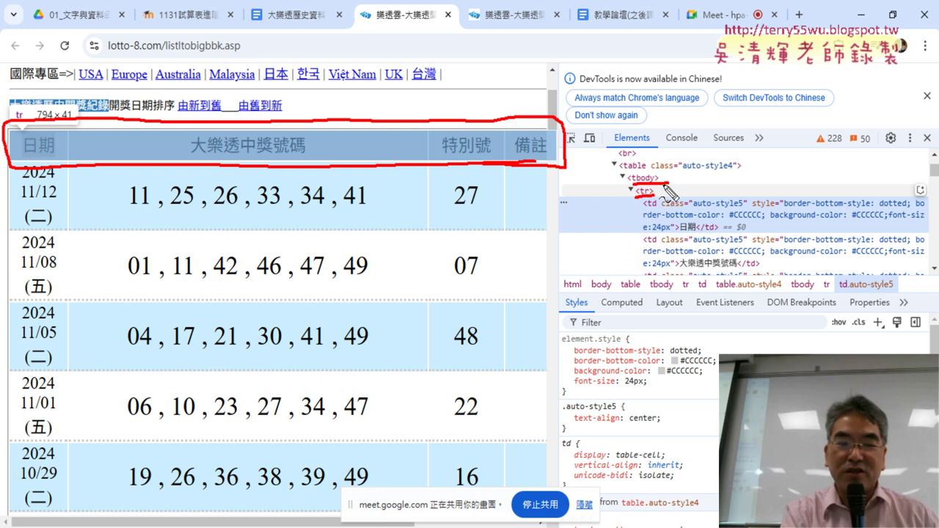
key("Escape")
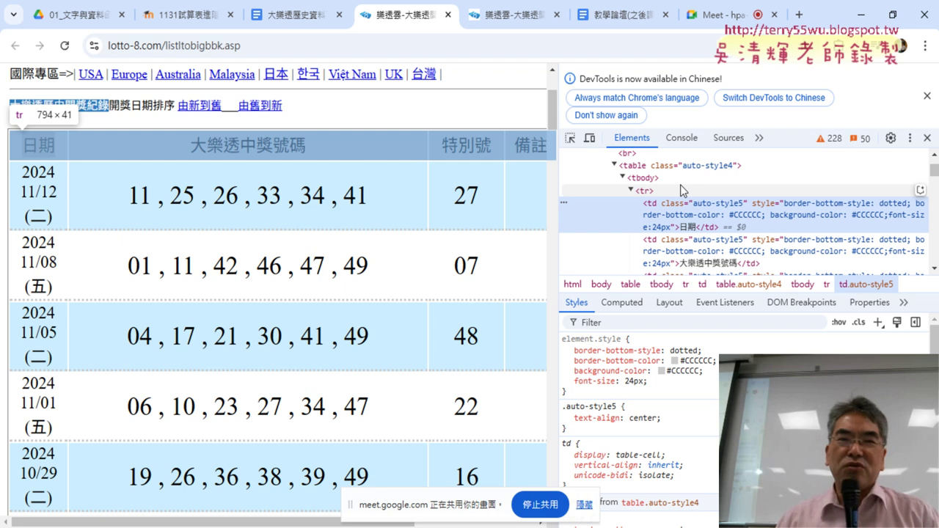
Go up to _雲端白板畫面, enter 04_數學與統計函數 and open the 大樂透歷史資料下載(GET) document
left_click(295, 16)
left_click(65, 16)
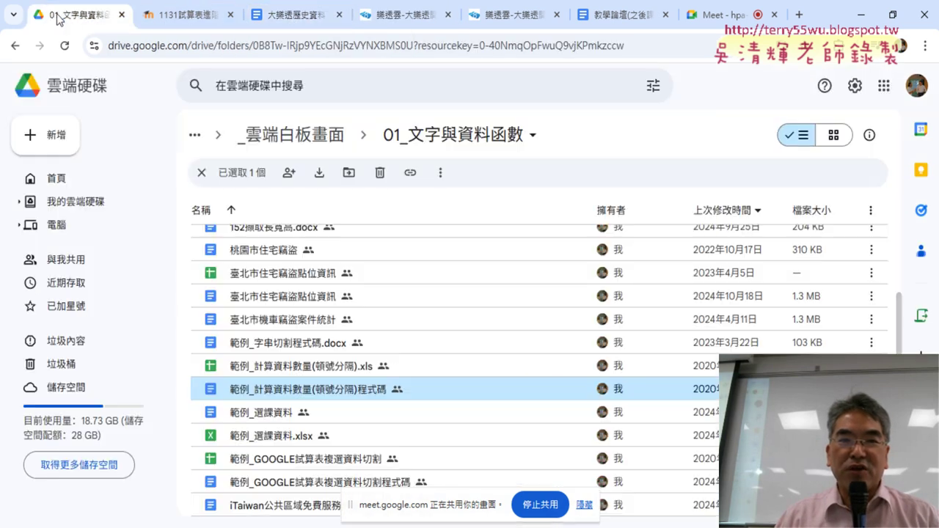
left_click(308, 141)
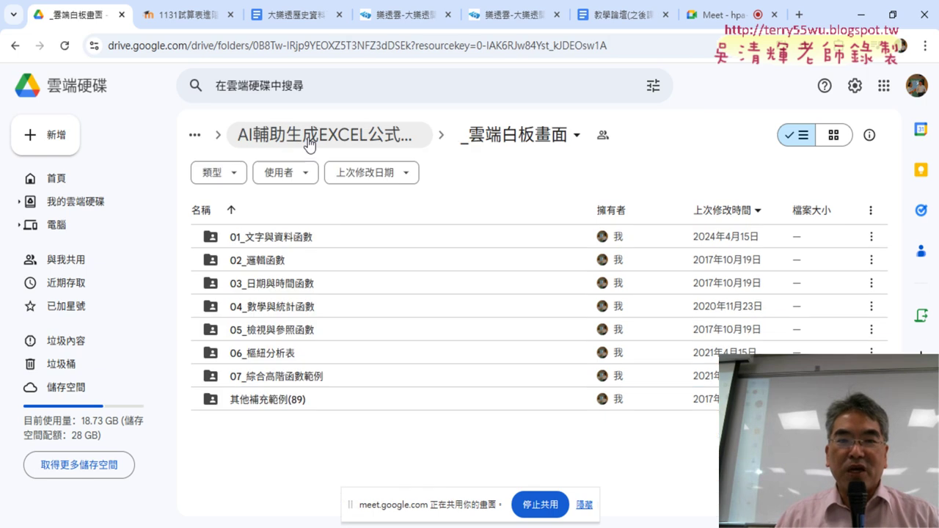
double_click(286, 308)
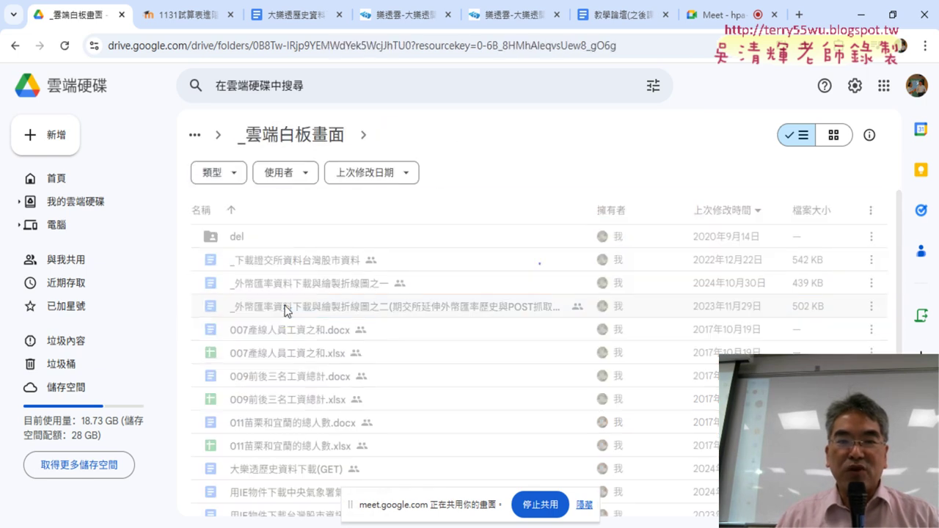
scroll(294, 345, "down", 2)
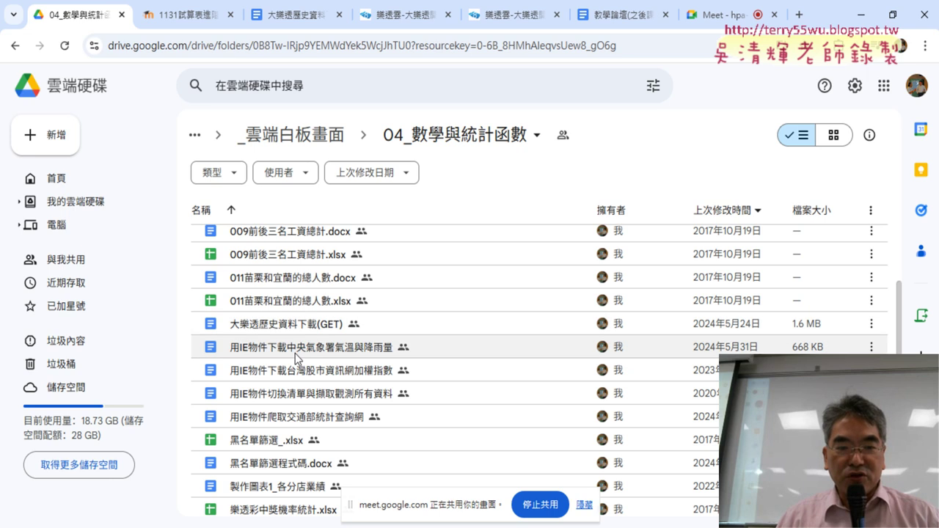
scroll(295, 355, "down", 1)
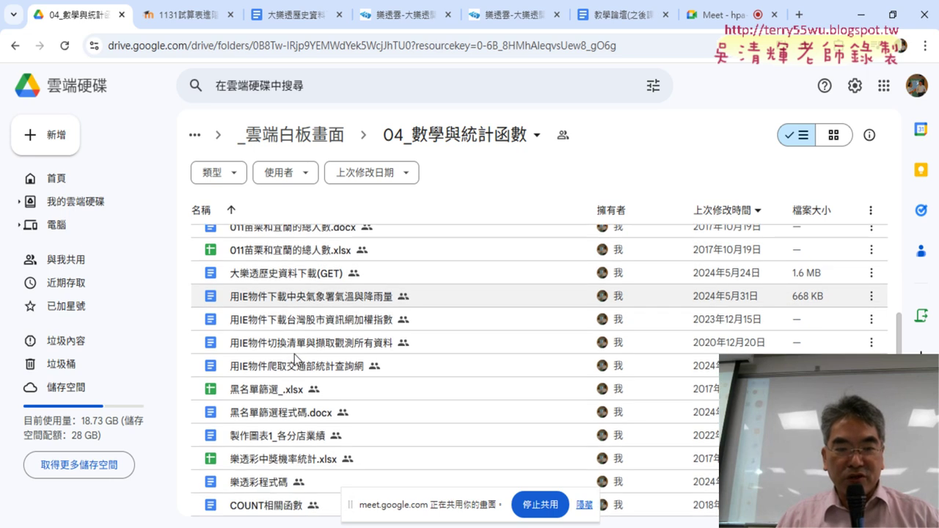
left_click(302, 281)
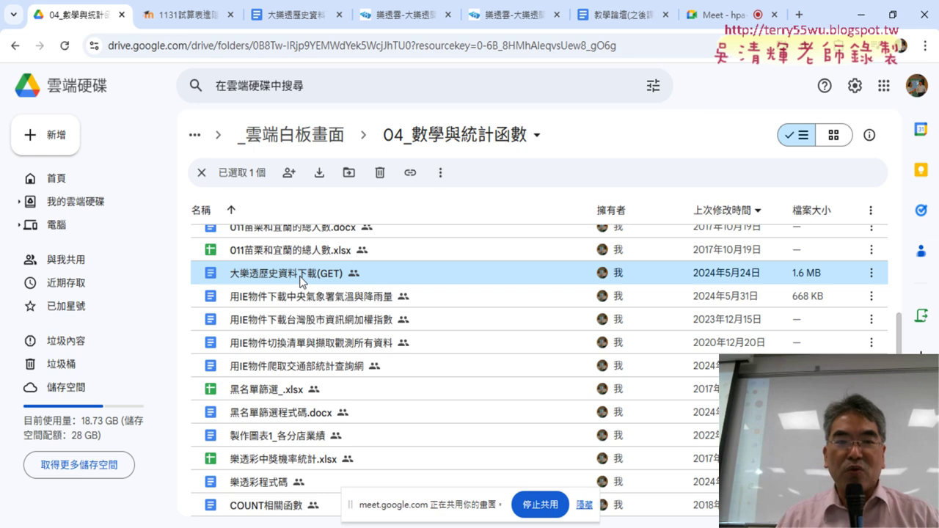
double_click(303, 278)
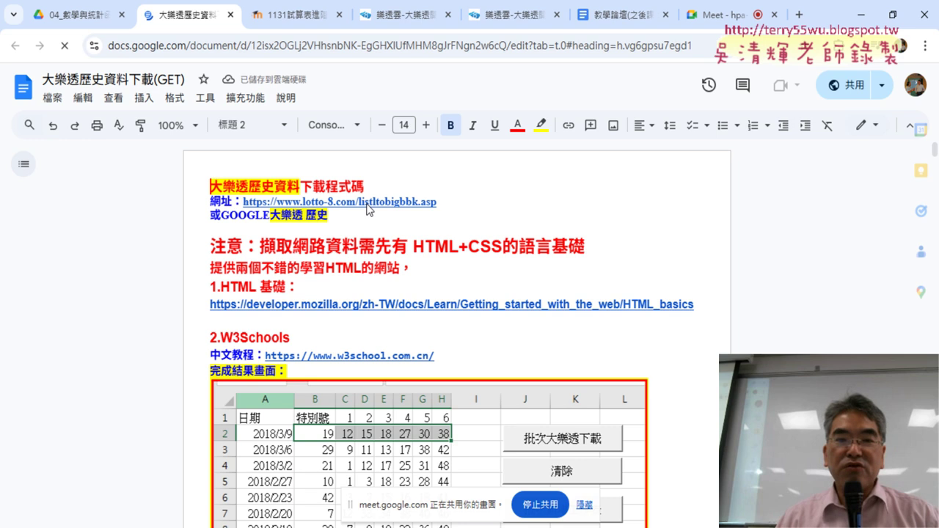
Preview the lotto-8 link in the doc and close the duplicate 樂透雲 tab
left_click(344, 201)
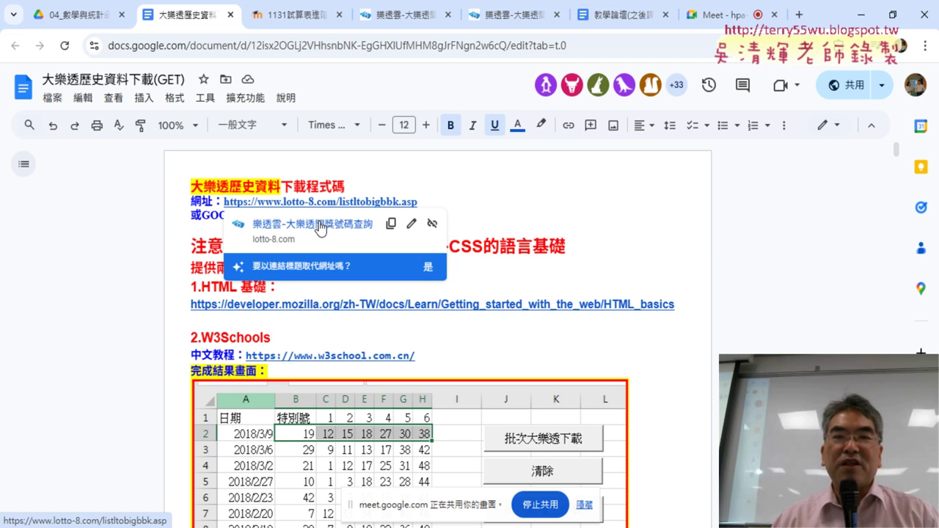
left_click(555, 15)
Return to the lotto-8 results tab, scroll to the top and close DevTools with F12
left_click(420, 21)
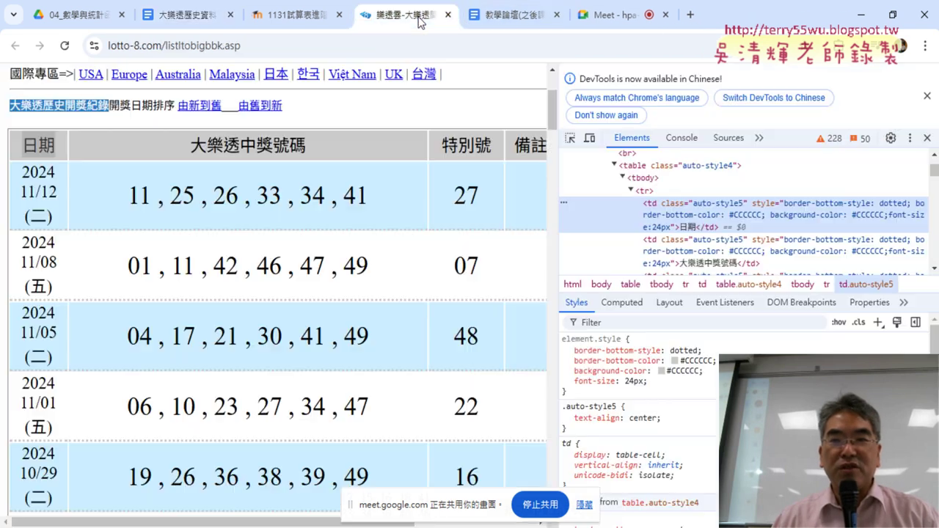
scroll(387, 198, "up", 2)
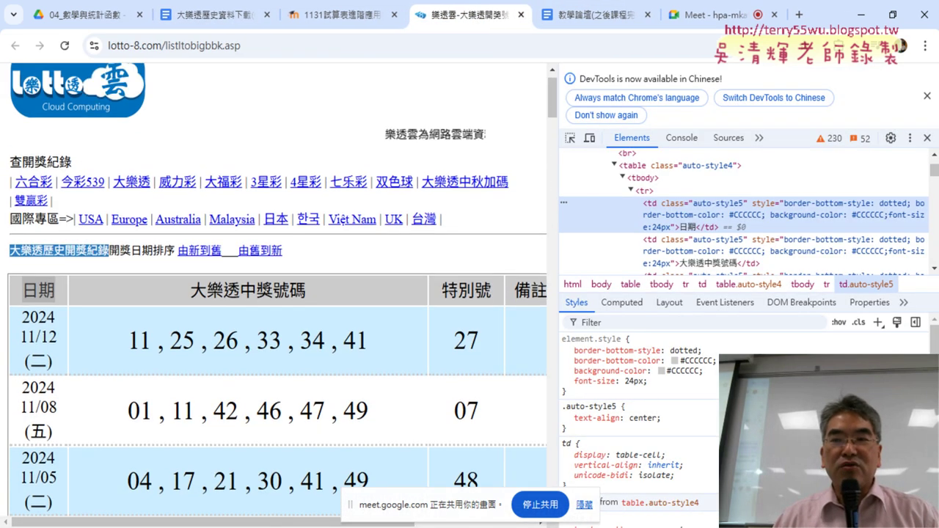
key("F12")
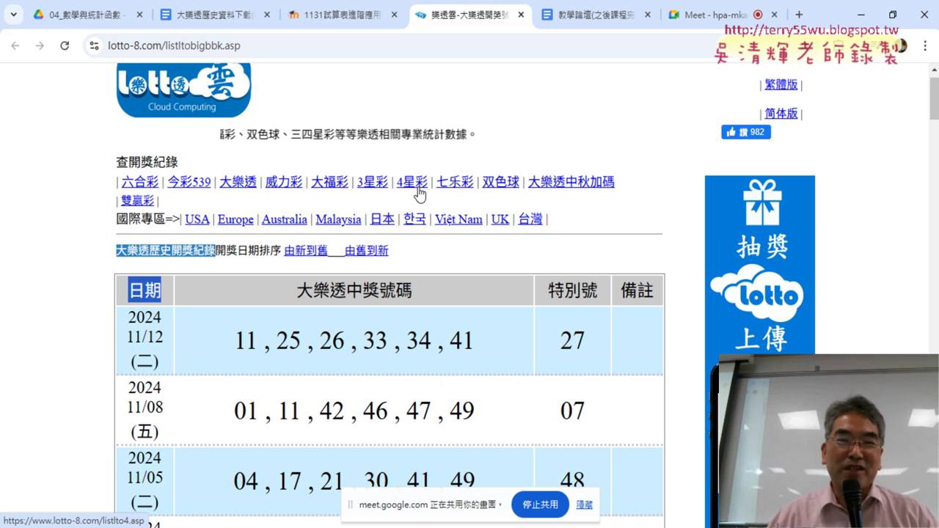
Select 'HTML' in the guide's red heading and open the developer.mozilla.org HTML 基礎 link
left_click(211, 10)
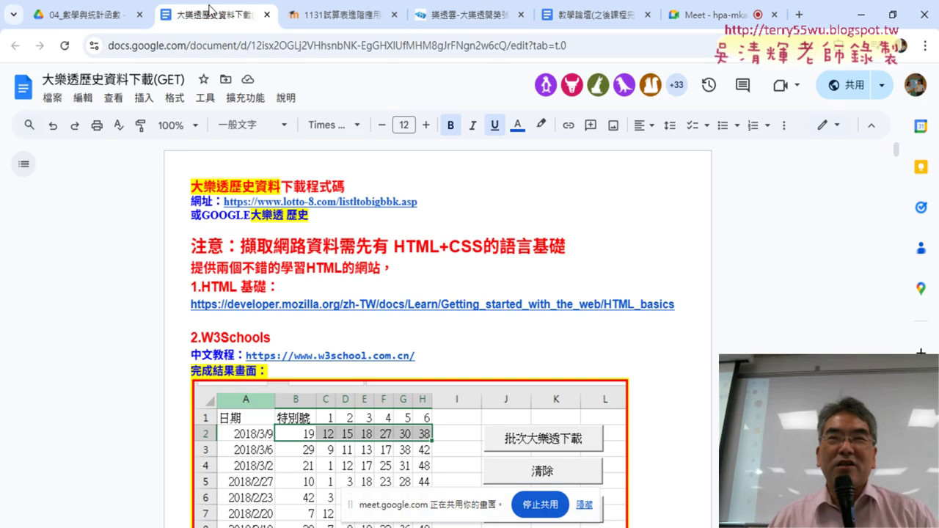
scroll(455, 218, "down", 1)
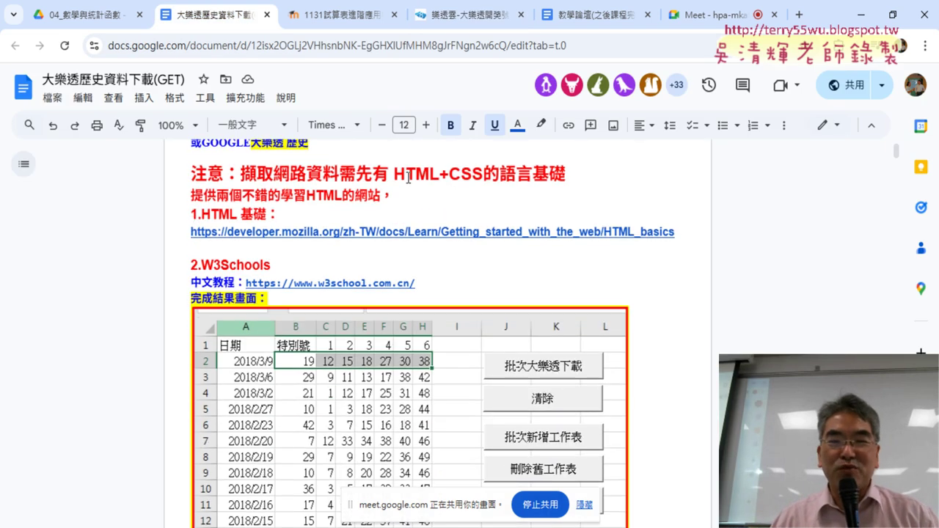
left_click_drag(395, 174, 438, 172)
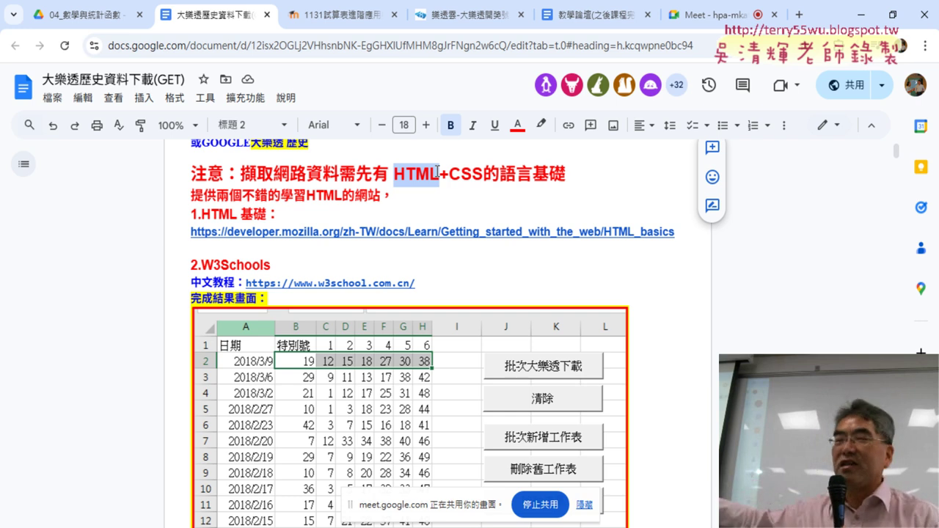
left_click(397, 231)
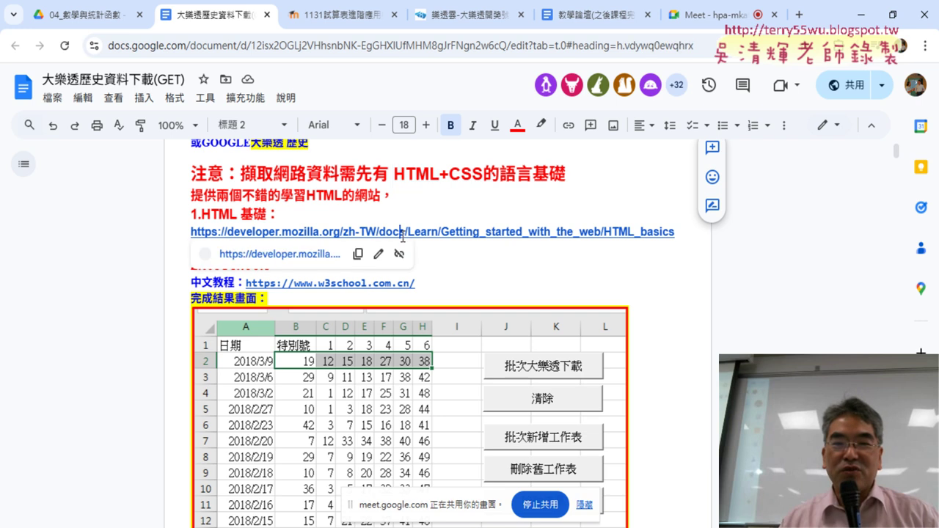
left_click(312, 254)
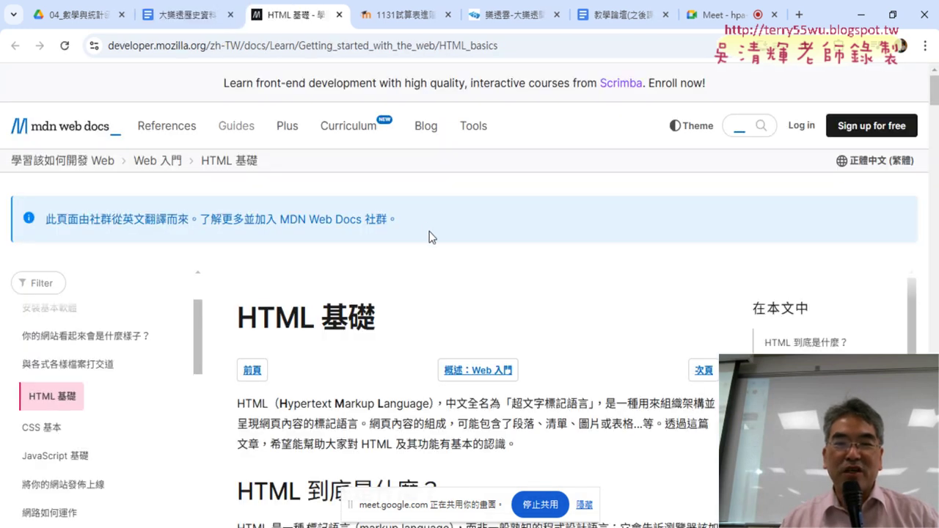
Read MDN's HTML 基礎 page, highlighting its title and 'Hypertext Markup Language', down to the attributes example
scroll(311, 183, "down", 3)
left_click_drag(230, 171, 362, 201)
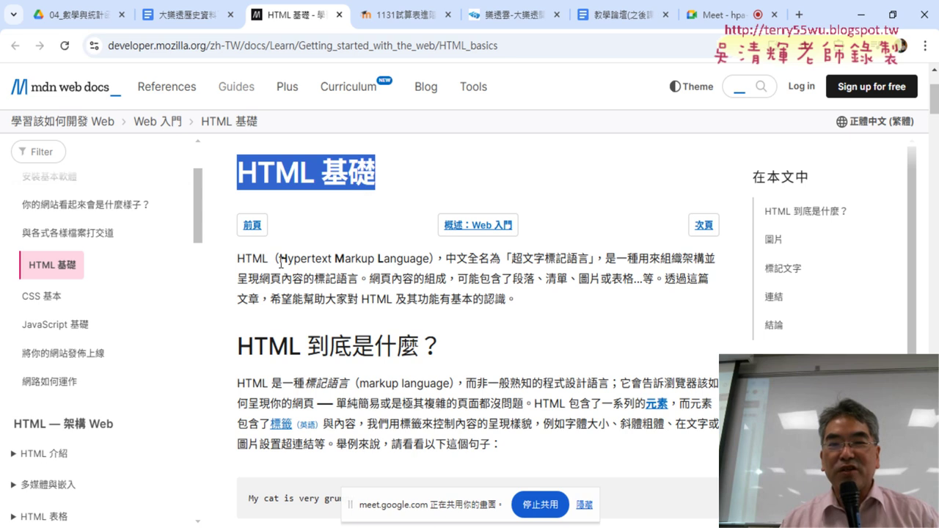
left_click_drag(279, 258, 422, 251)
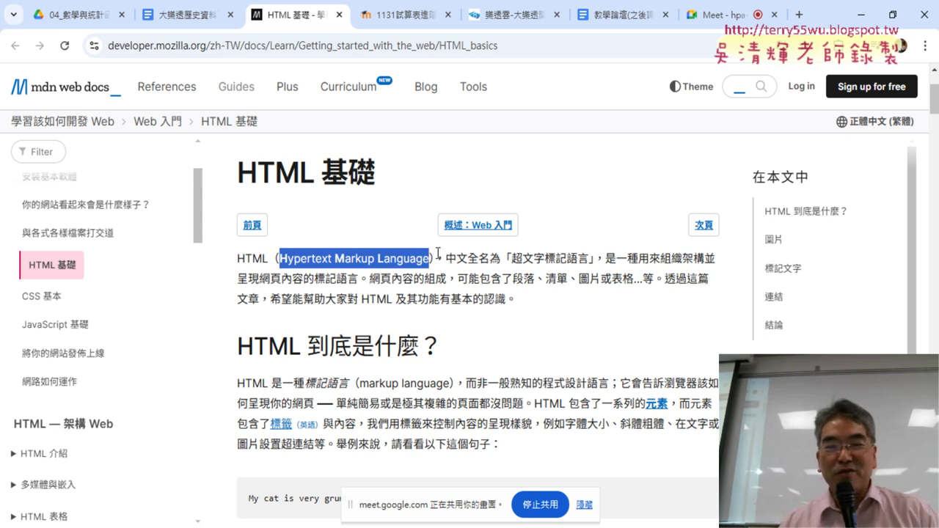
scroll(536, 262, "down", 3)
scroll(536, 262, "down", 2)
scroll(536, 262, "down", 2)
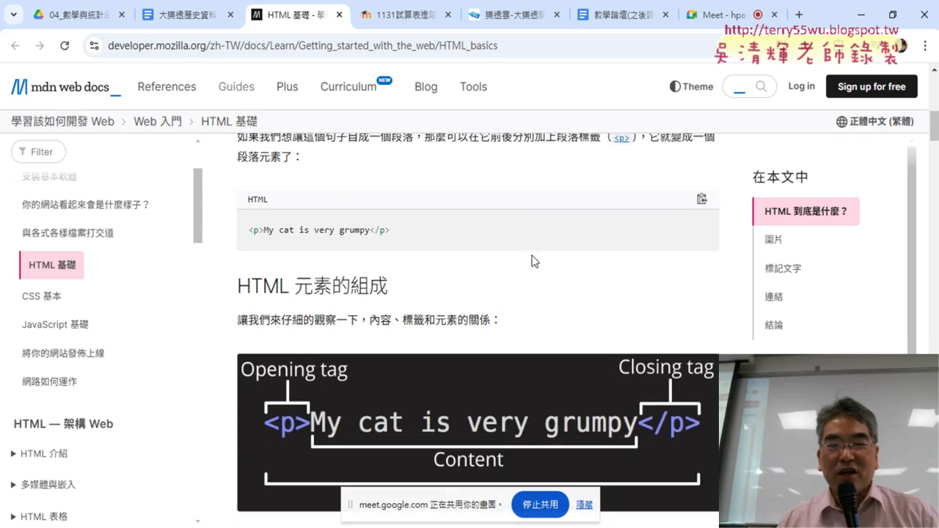
scroll(532, 257, "down", 4)
scroll(528, 253, "up", 1)
scroll(528, 266, "up", 1)
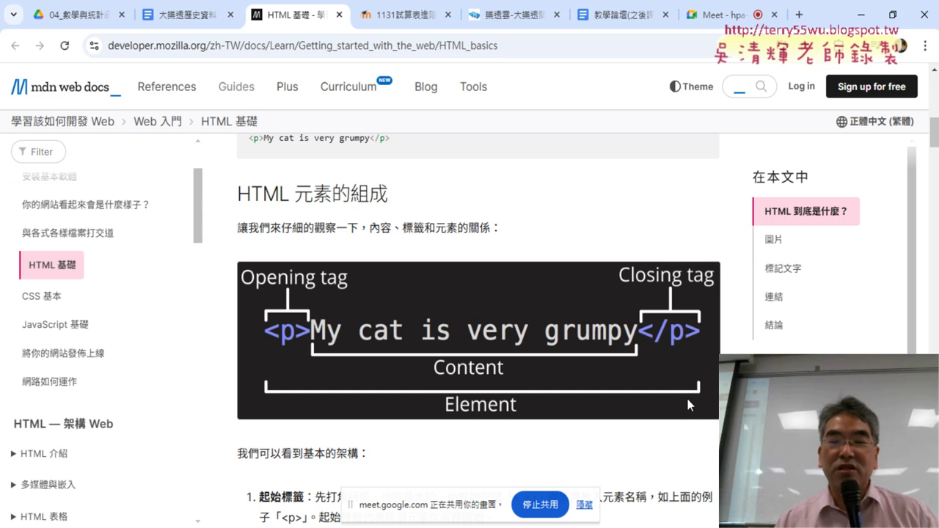
scroll(684, 400, "down", 3)
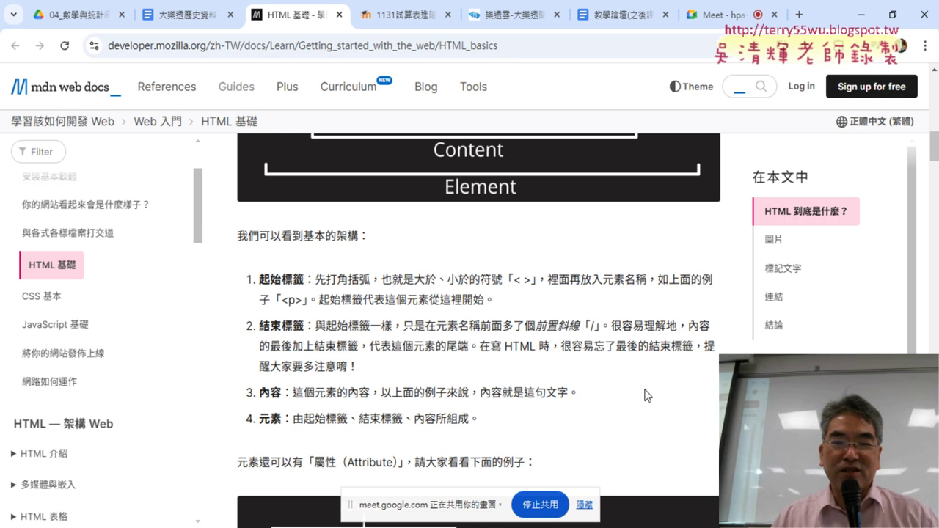
scroll(647, 395, "down", 2)
scroll(650, 393, "down", 2)
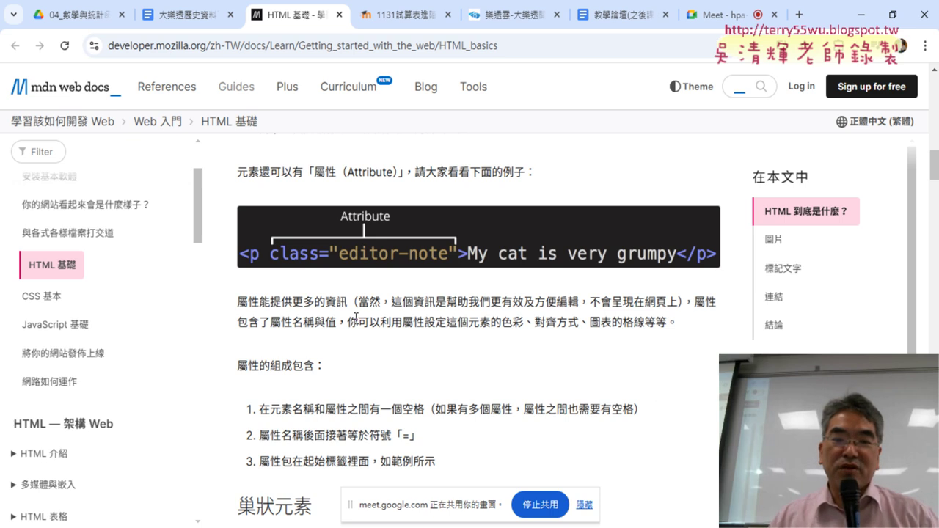
Scroll the lottery guide down to 範例程式碼 and select the macro from Sub 大樂透下載() to End Sub
left_click(214, 22)
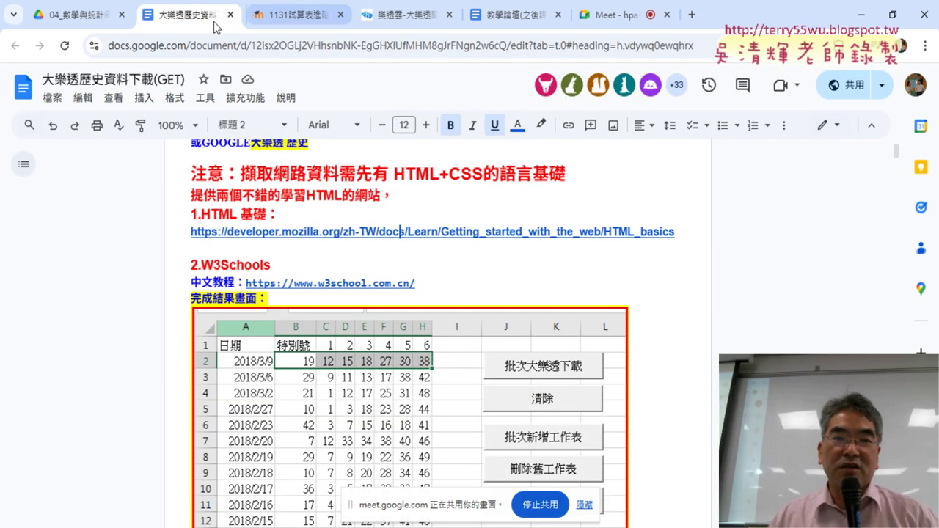
left_click_drag(395, 173, 437, 170)
scroll(715, 288, "down", 3)
scroll(708, 286, "down", 1)
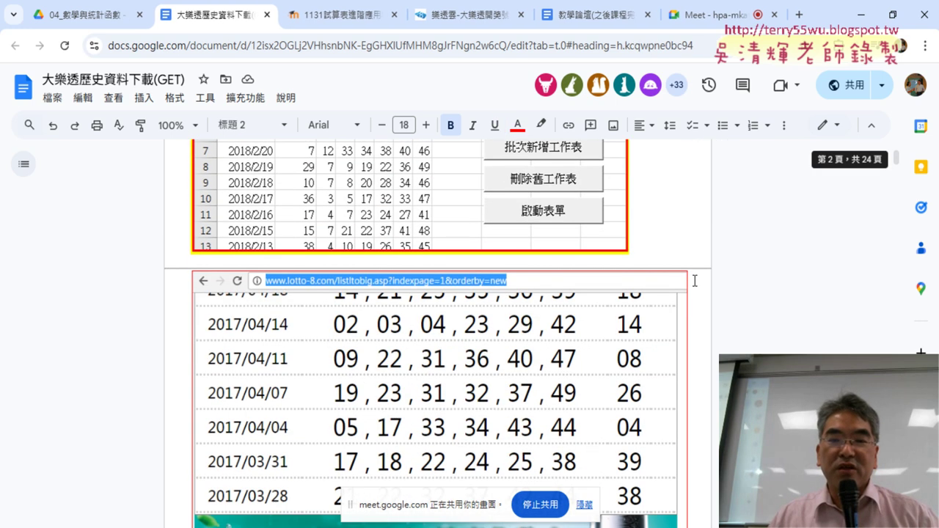
scroll(700, 284, "down", 4)
scroll(695, 281, "down", 2)
scroll(695, 281, "down", 3)
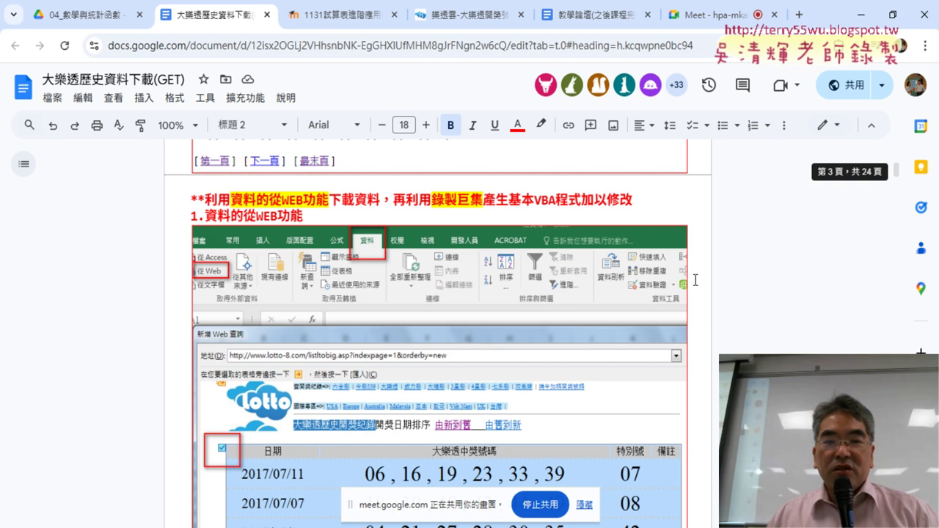
scroll(695, 279, "down", 3)
scroll(694, 279, "down", 3)
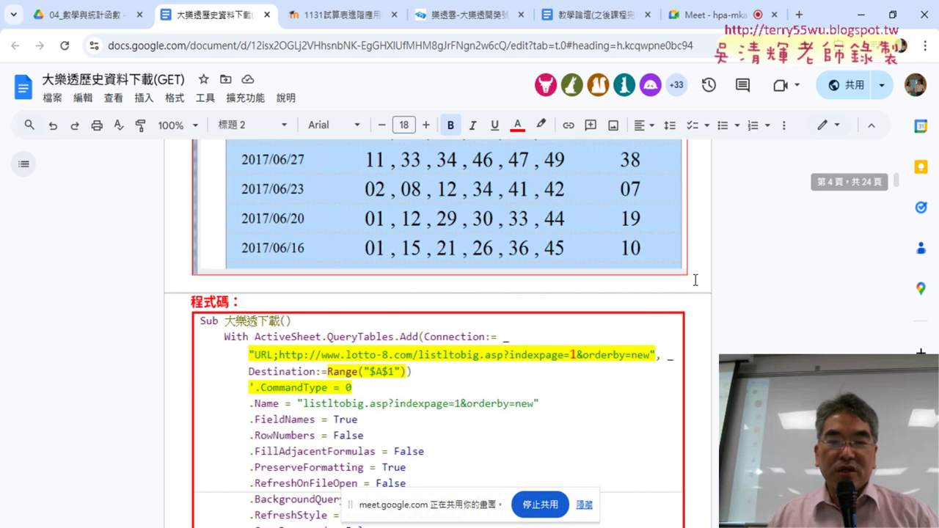
scroll(695, 279, "down", 3)
scroll(694, 280, "down", 2)
scroll(695, 280, "down", 2)
scroll(695, 279, "down", 2)
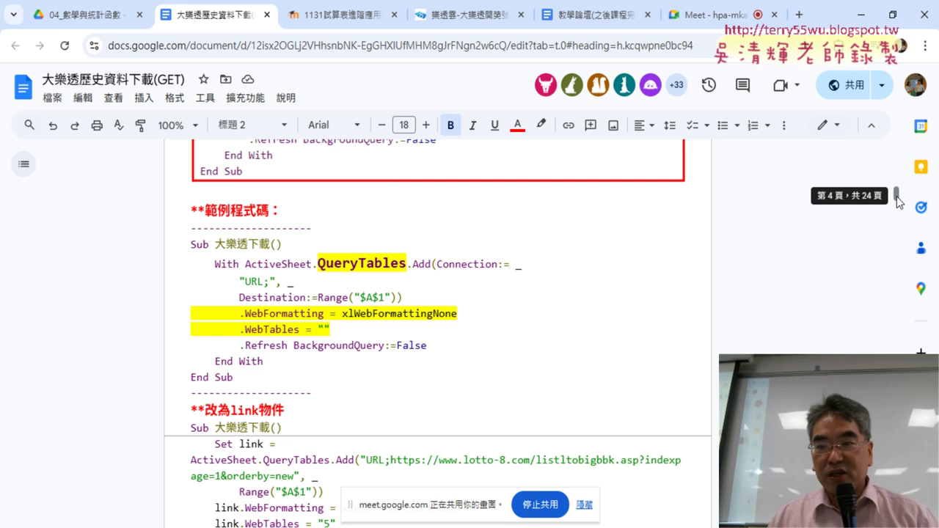
left_click_drag(191, 245, 273, 382)
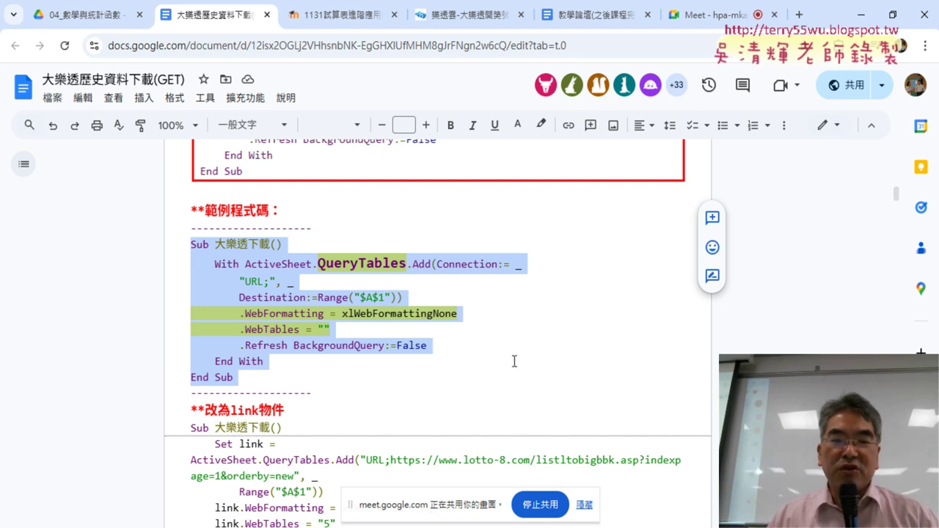
left_click(440, 330)
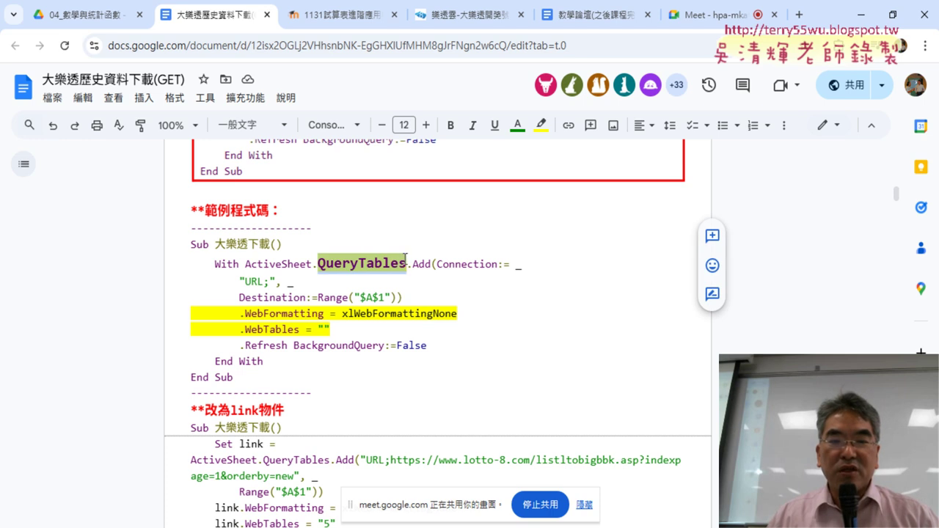
left_click_drag(318, 264, 408, 264)
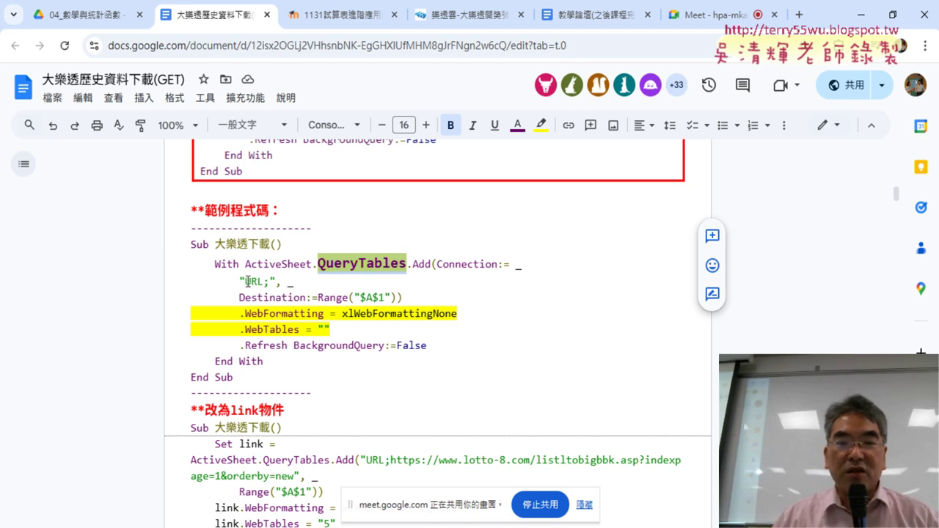
left_click_drag(244, 281, 264, 281)
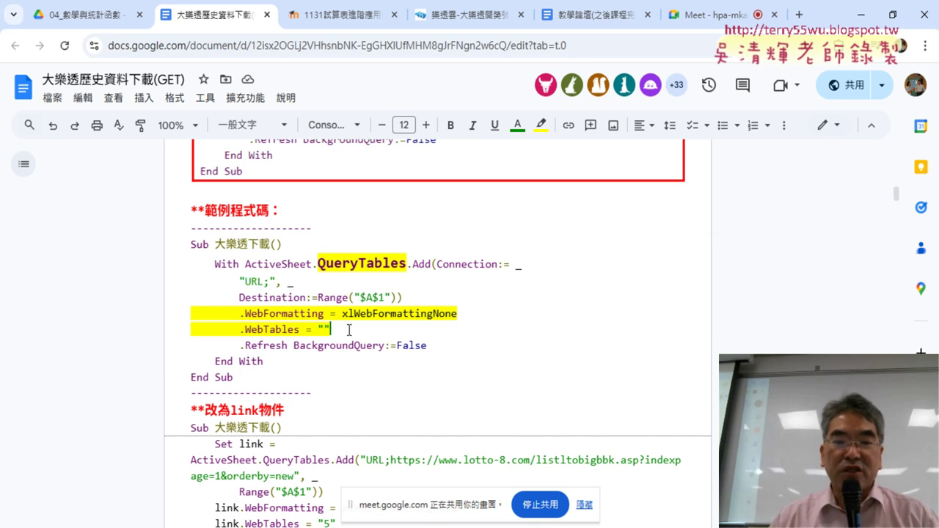
left_click_drag(336, 329, 245, 332)
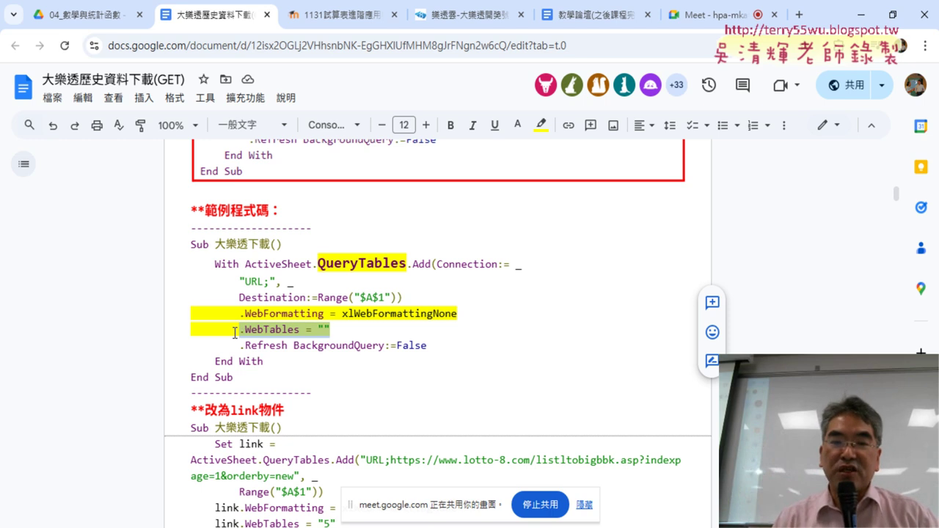
left_click(270, 282)
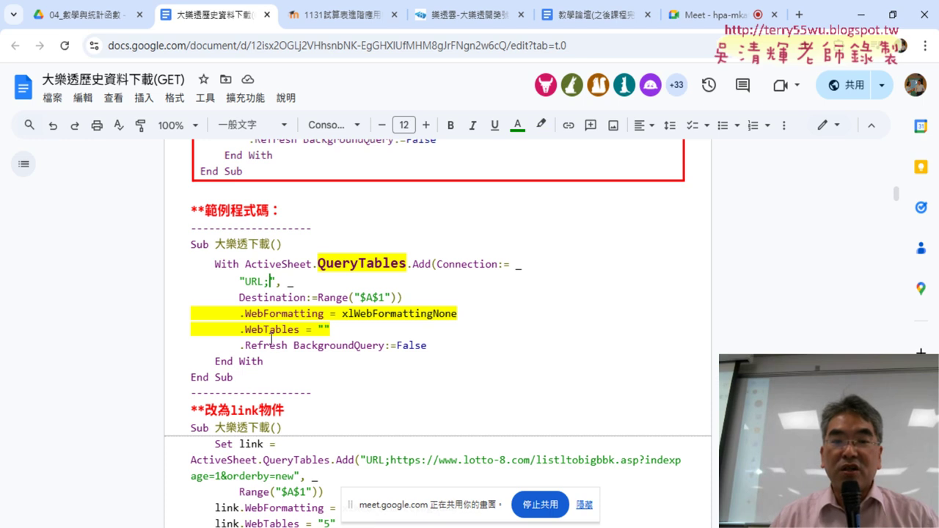
left_click_drag(242, 332, 331, 327)
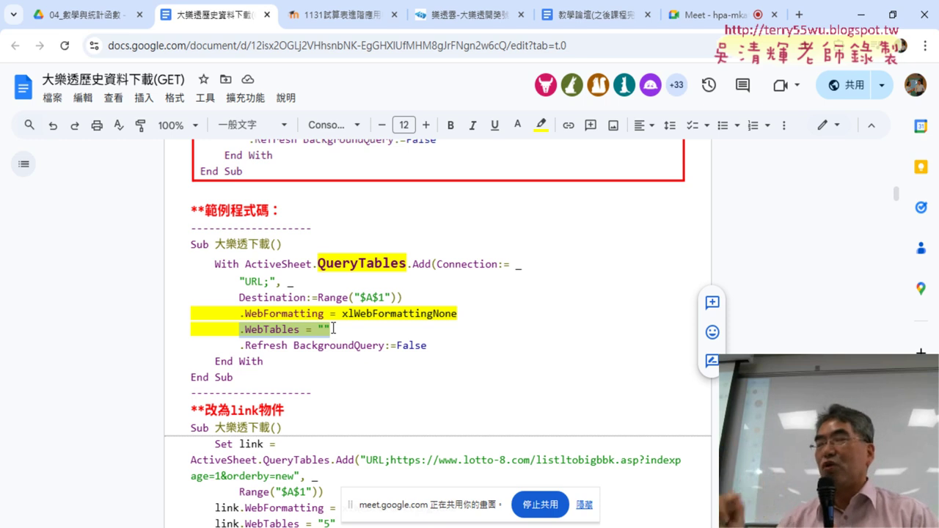
left_click_drag(295, 374, 187, 244)
key("ctrl+c")
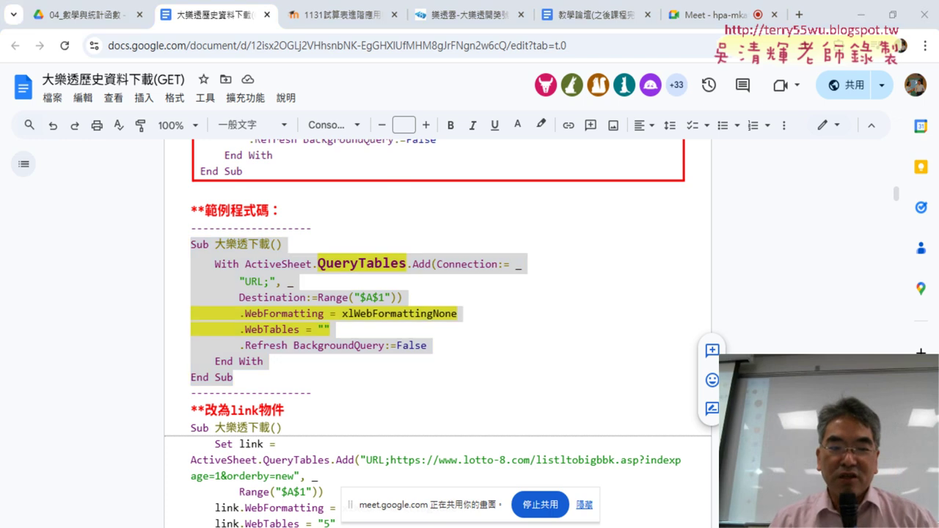
Launch Excel from the Start menu and create a blank workbook, 活頁簿1
key("super")
scroll(133, 363, "down", 5)
scroll(134, 364, "down", 5)
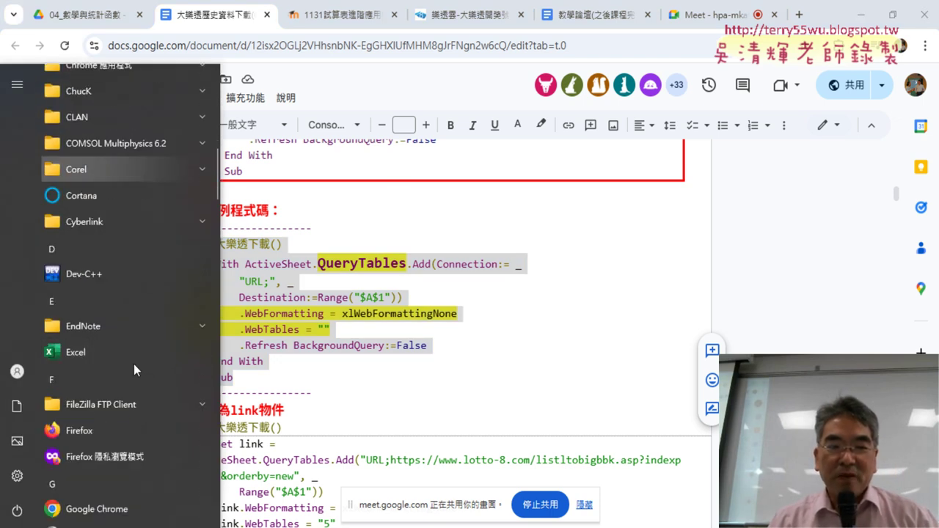
left_click(132, 350)
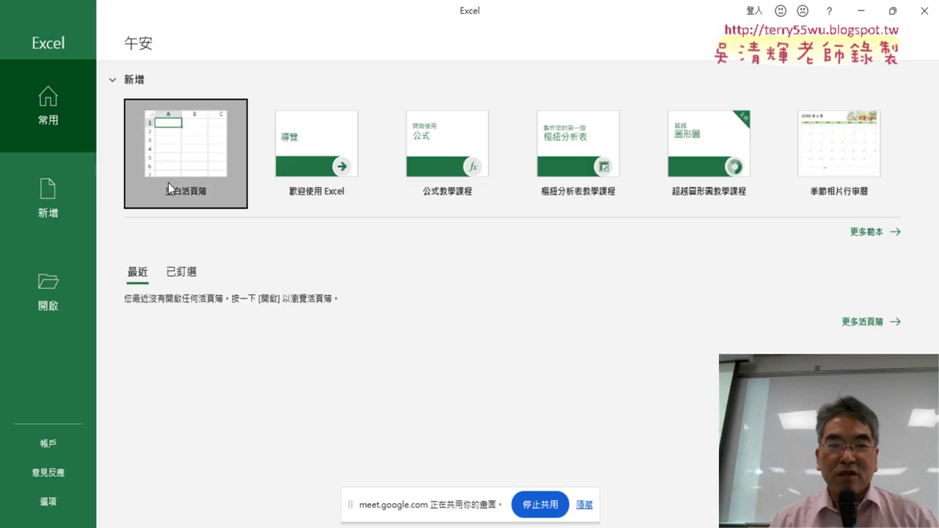
left_click(172, 184)
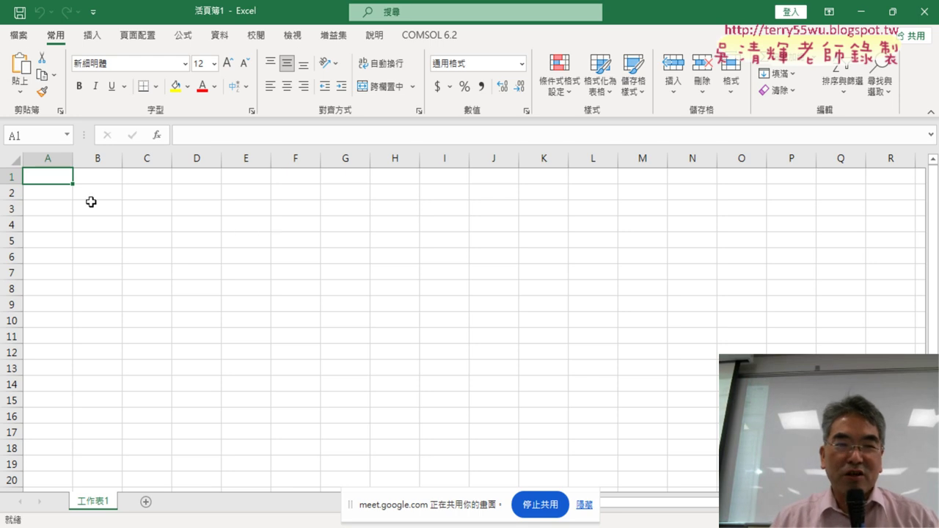
Turn on the 開發人員 (Developer) ribbon tab in Excel Options' Customize Ribbon settings
left_click(93, 12)
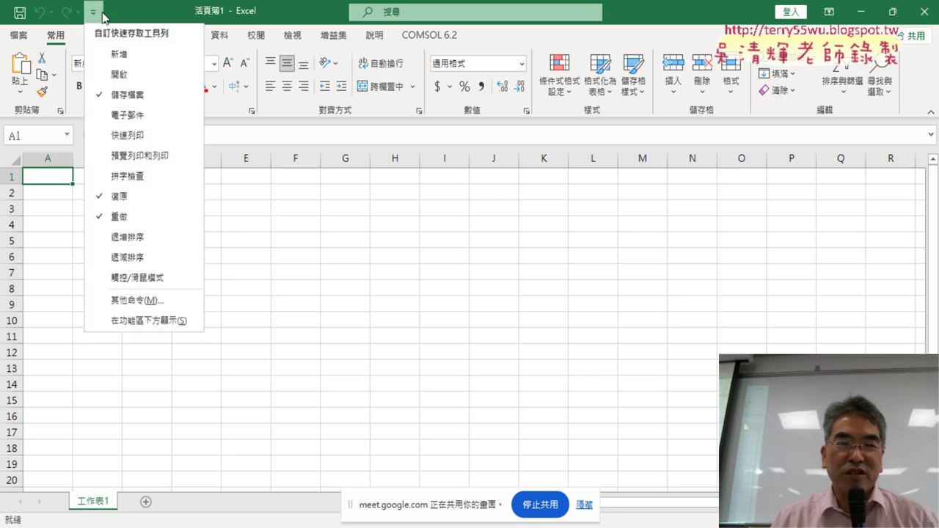
left_click(148, 305)
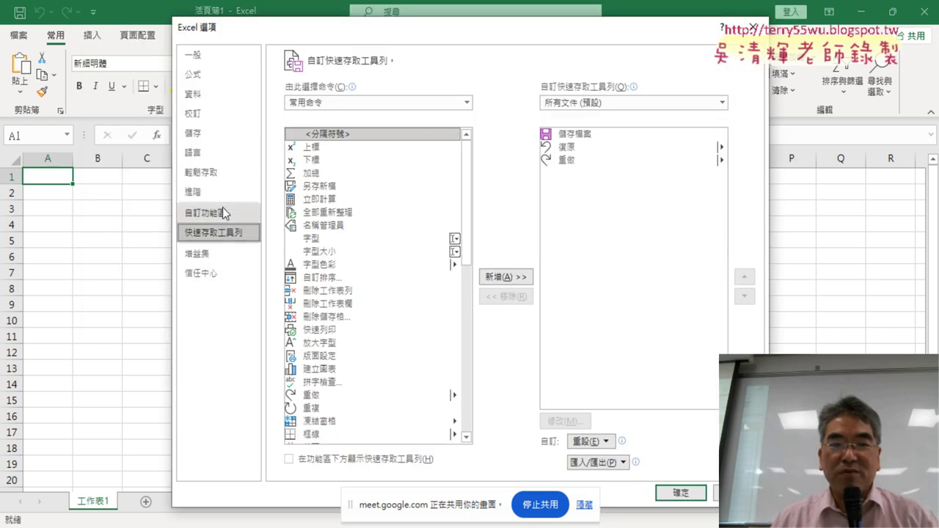
key("Up")
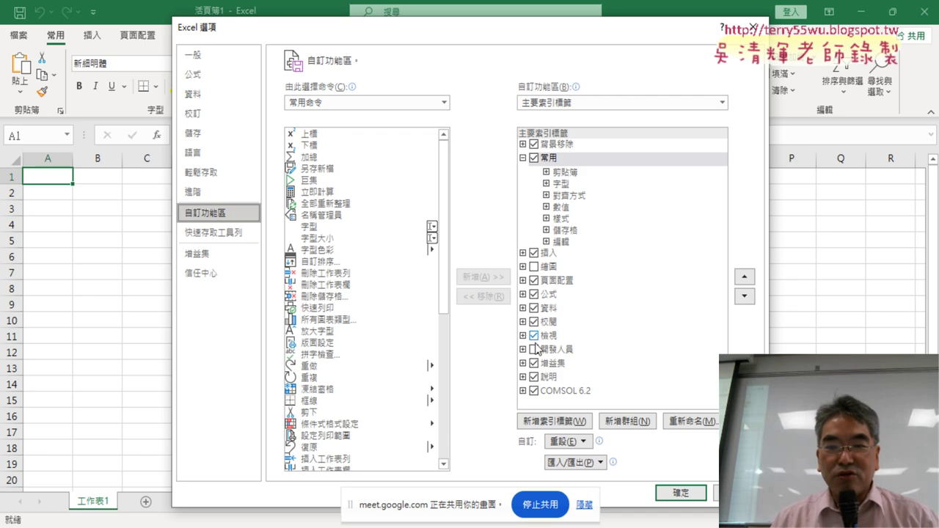
left_click(536, 350)
left_click(681, 493)
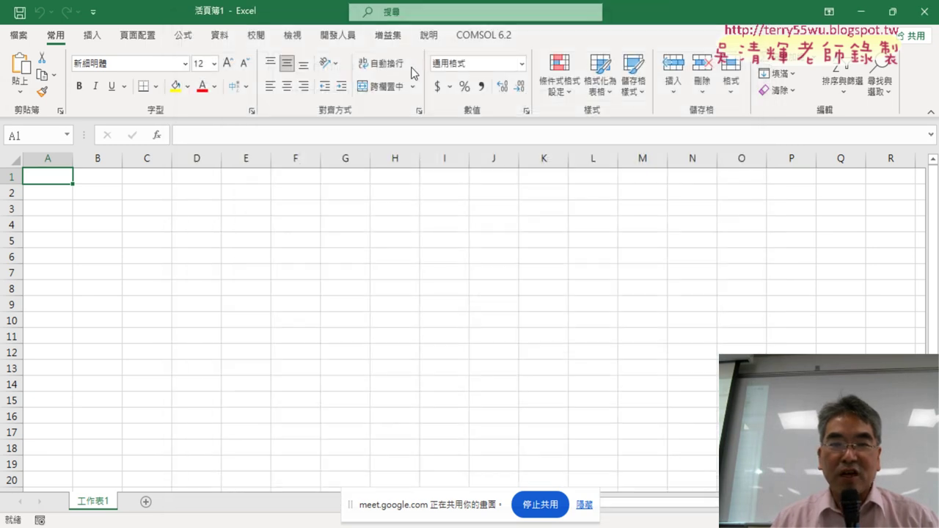
Open the Visual Basic editor from the Developer tab and arrange its window
left_click(338, 36)
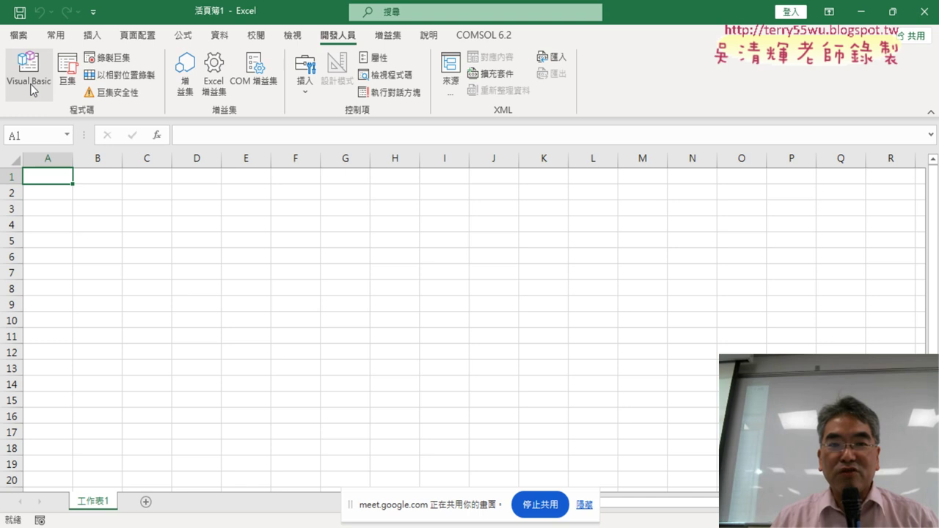
left_click(32, 91)
left_click_drag(50, 16, 288, 129)
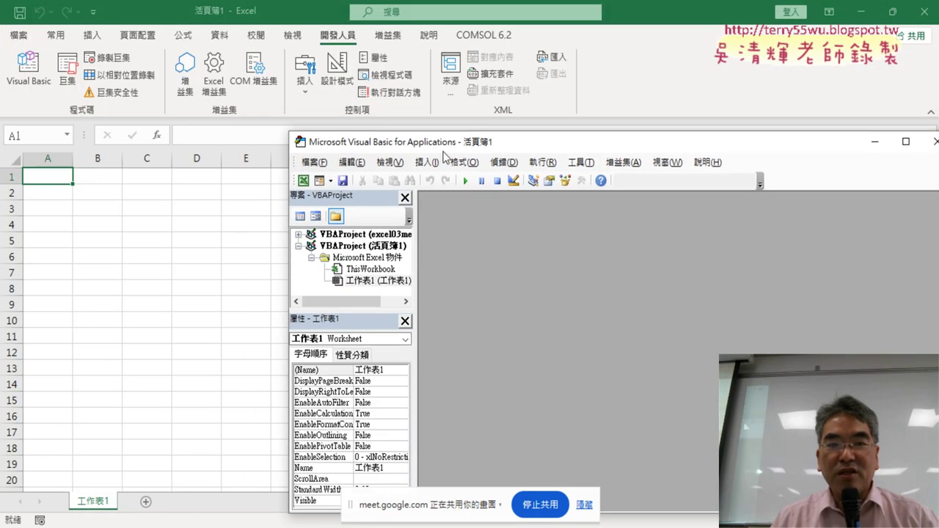
left_click_drag(443, 144, 285, 33)
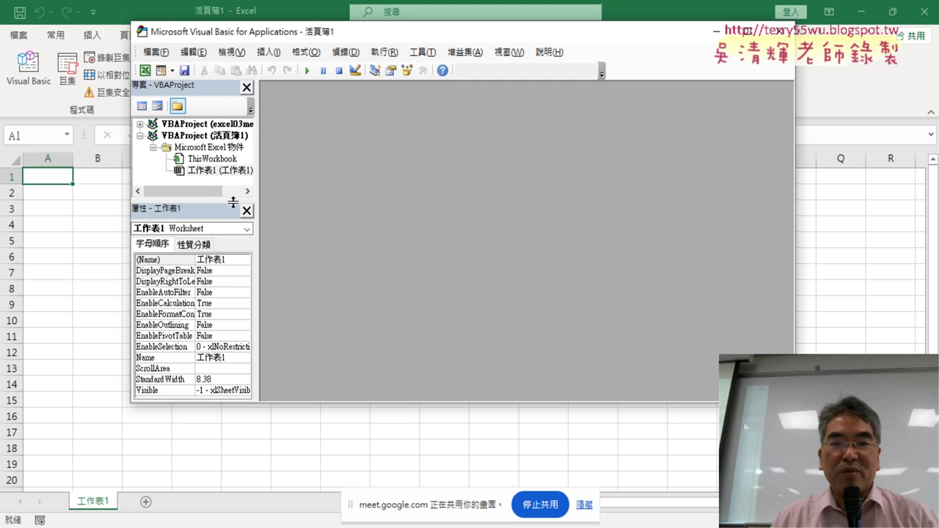
left_click_drag(234, 203, 233, 261)
Insert Module1 and paste the 大樂透下載 QueryTables macro into it
left_click(268, 52)
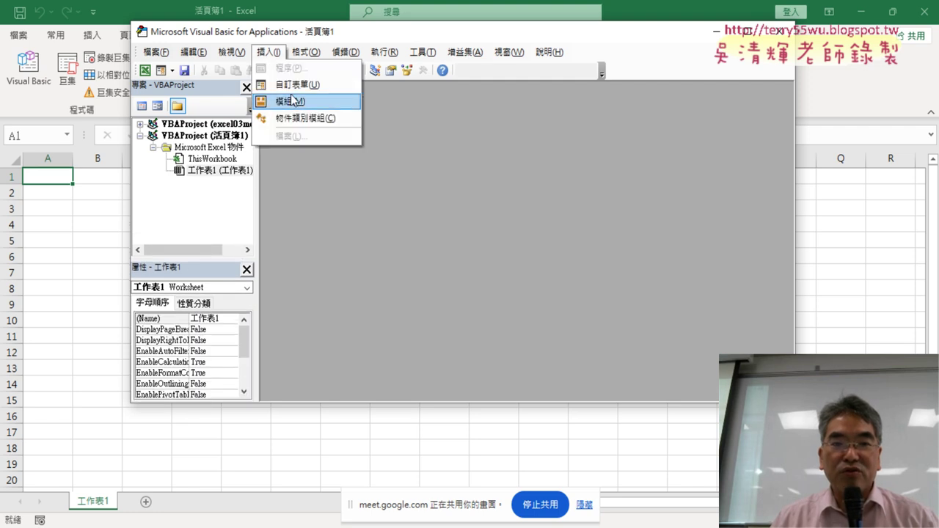
left_click(298, 104)
double_click(411, 129)
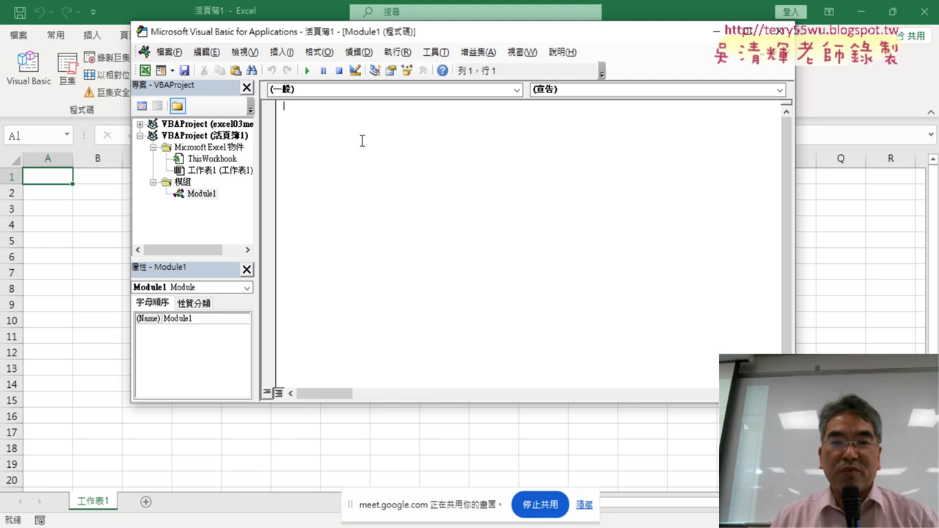
right_click(361, 139)
left_click(384, 184)
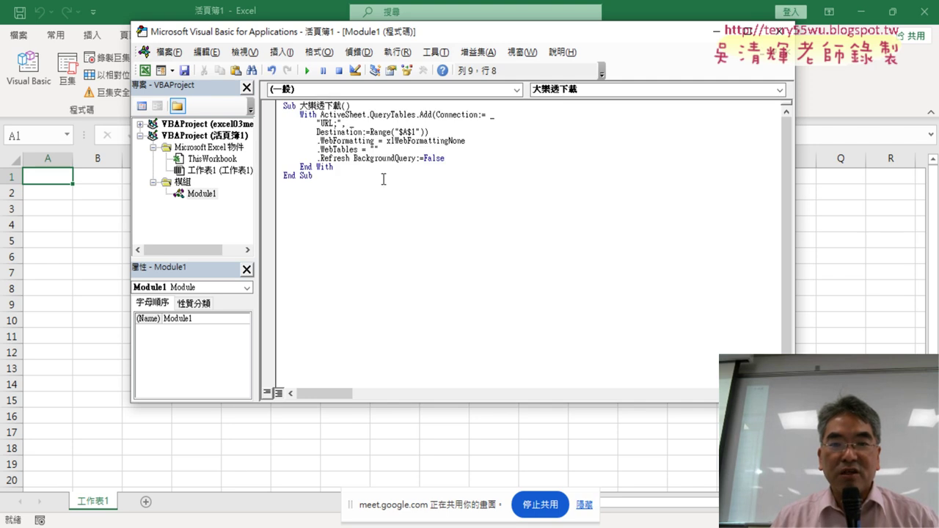
left_click(209, 195)
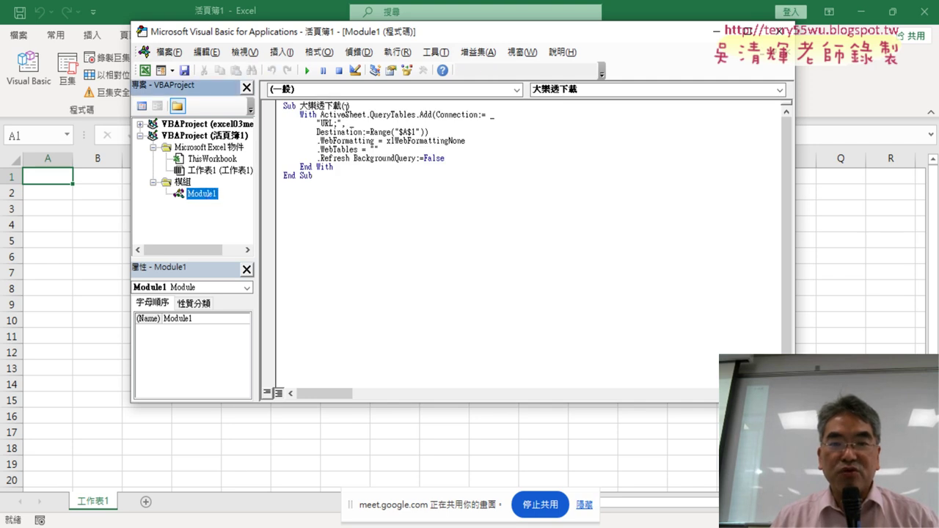
Set the code editor font size to 12 under Options > 撰寫風格
left_click(436, 52)
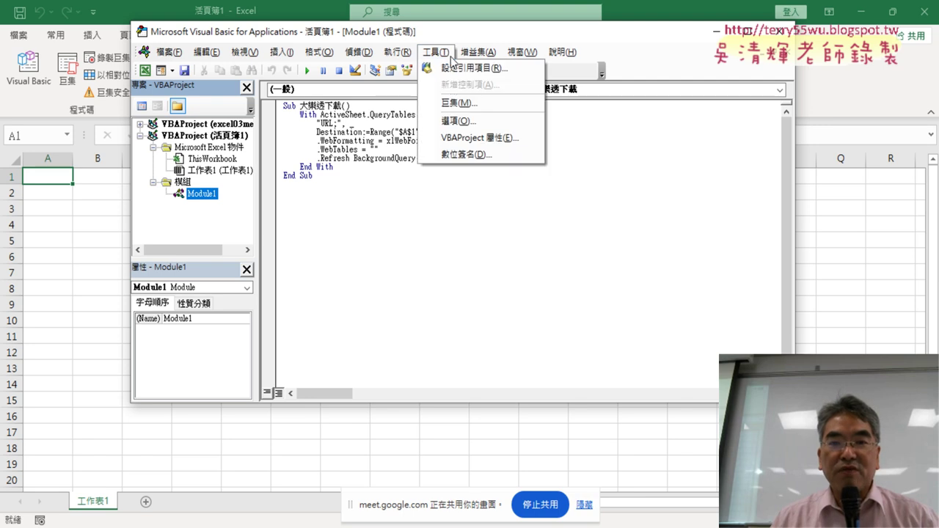
left_click(457, 119)
left_click(387, 128)
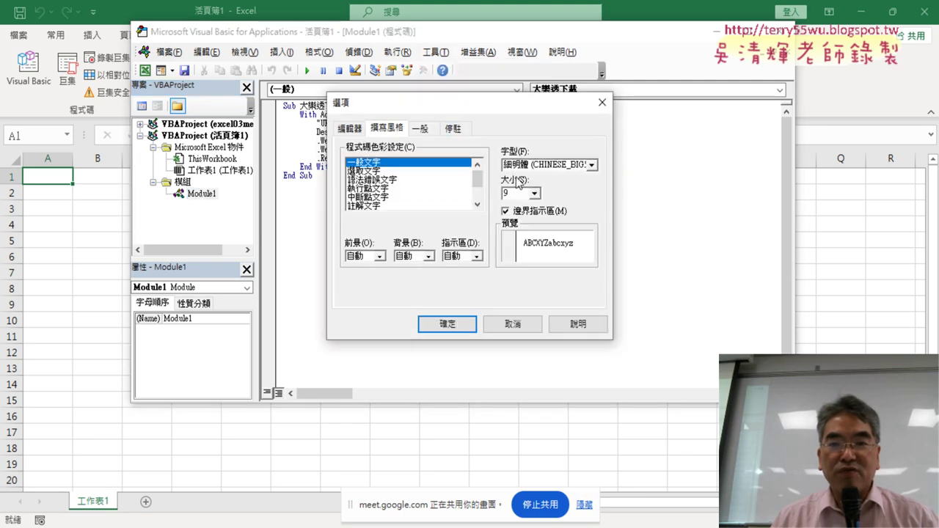
left_click(534, 193)
left_click(522, 224)
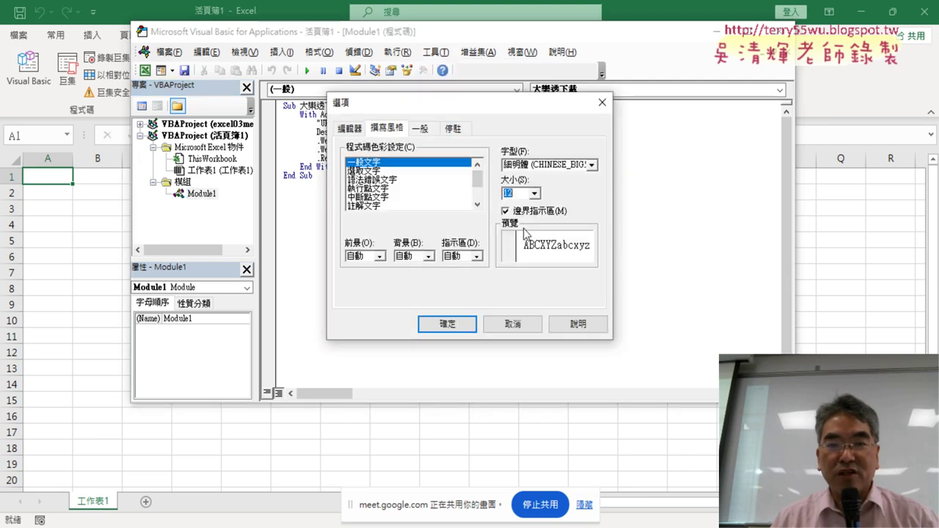
left_click(451, 323)
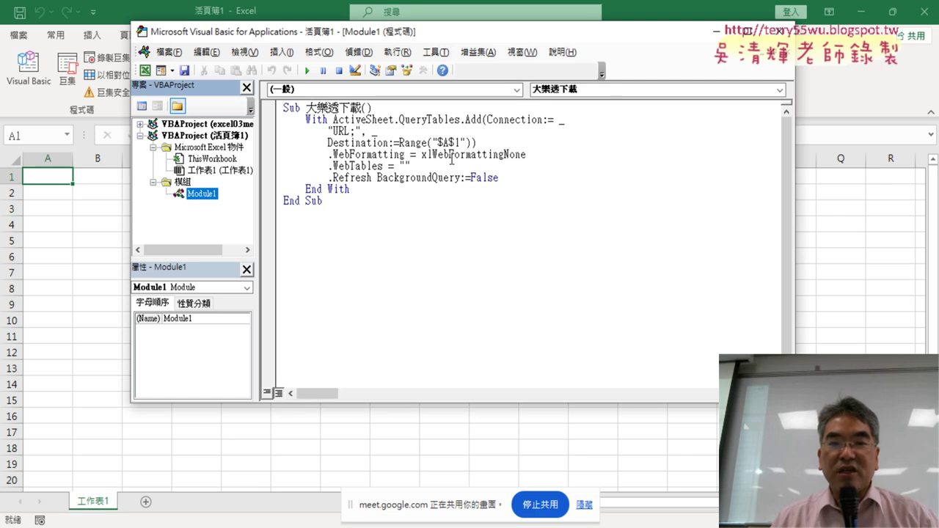
left_click(356, 132)
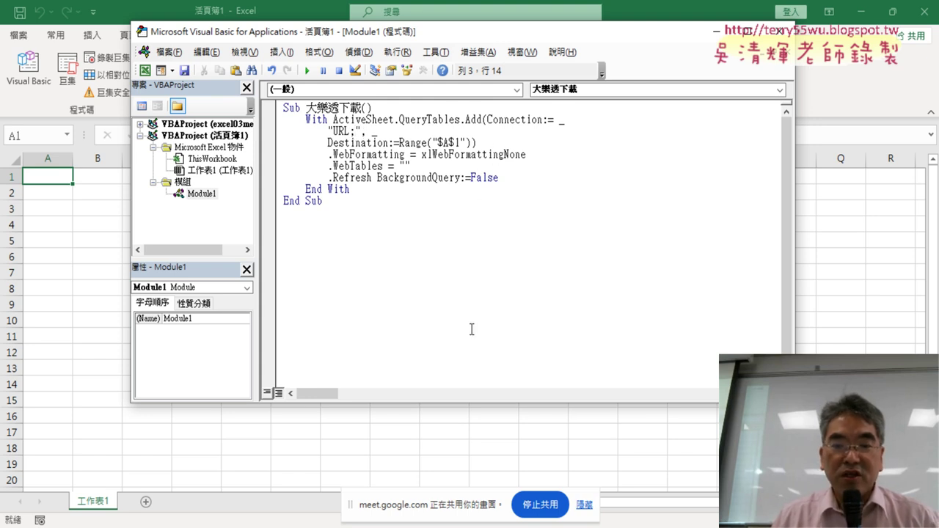
Switch to the 樂透雲 tab and load page 1 of the Big Lotto draw history
left_click(376, 434)
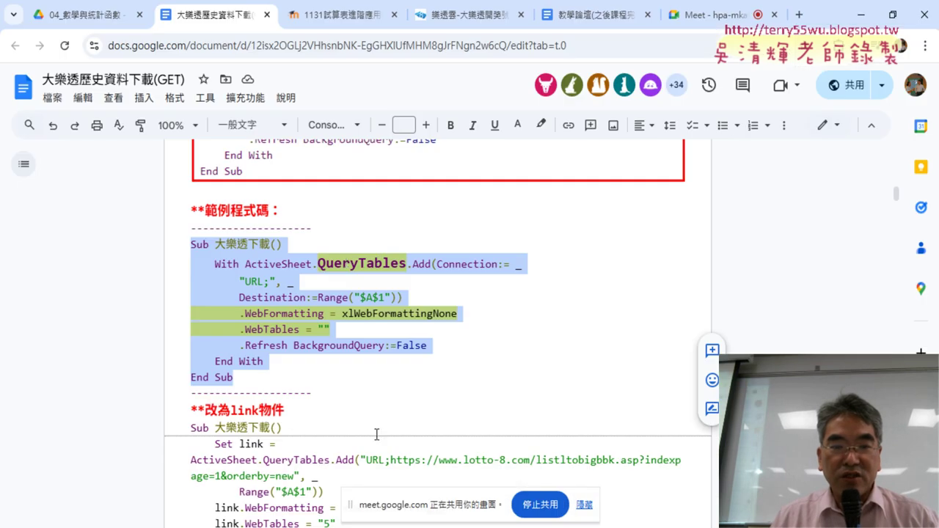
left_click(458, 18)
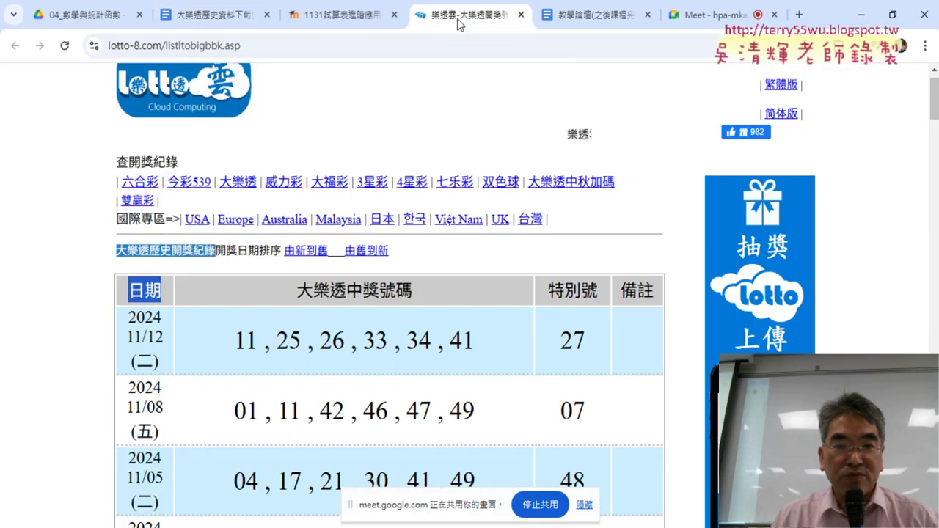
left_click(267, 45)
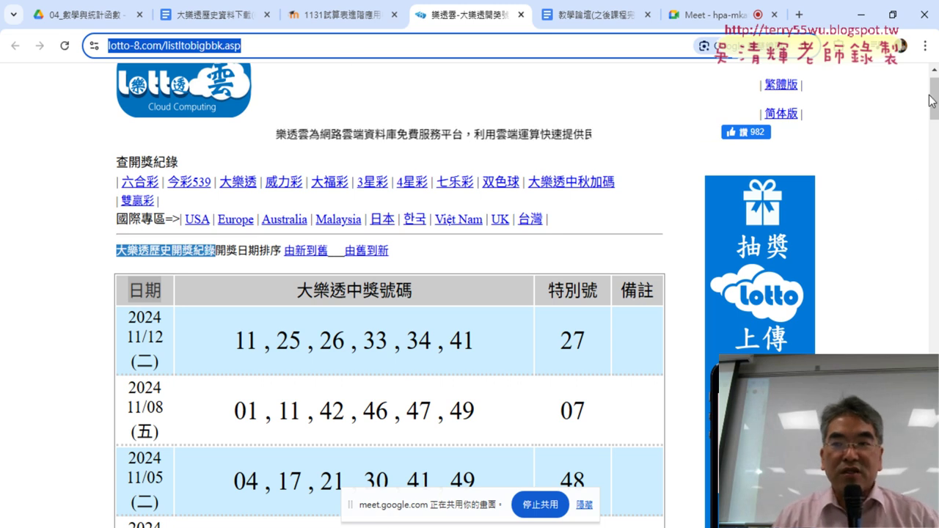
scroll(521, 192, "down", 10)
left_click_drag(934, 165, 936, 299)
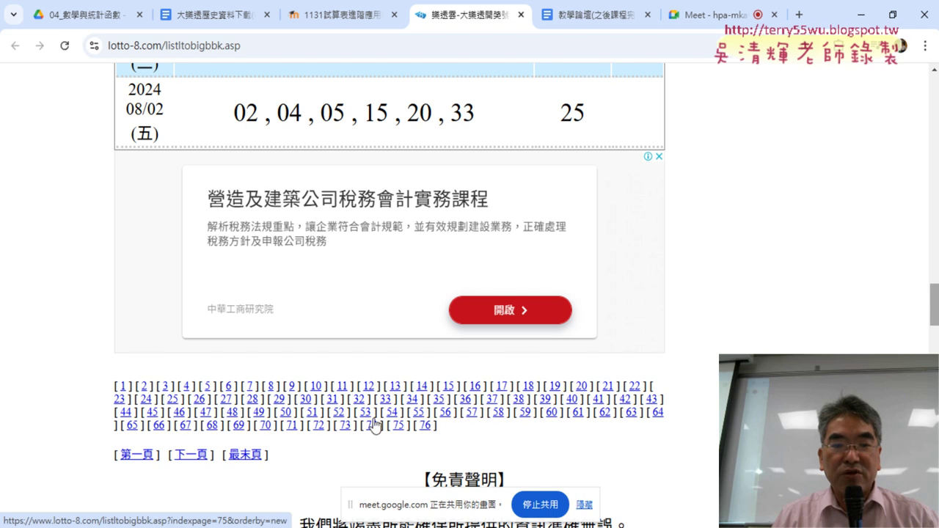
left_click(123, 389)
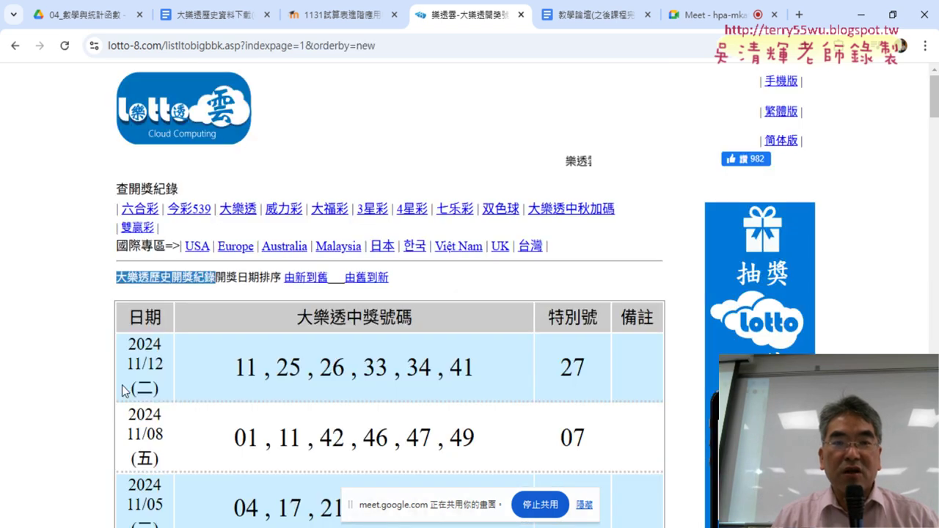
Step Back and Forward, then highlight the ?indexpage=1&orderby=new query in the address
left_click(313, 47)
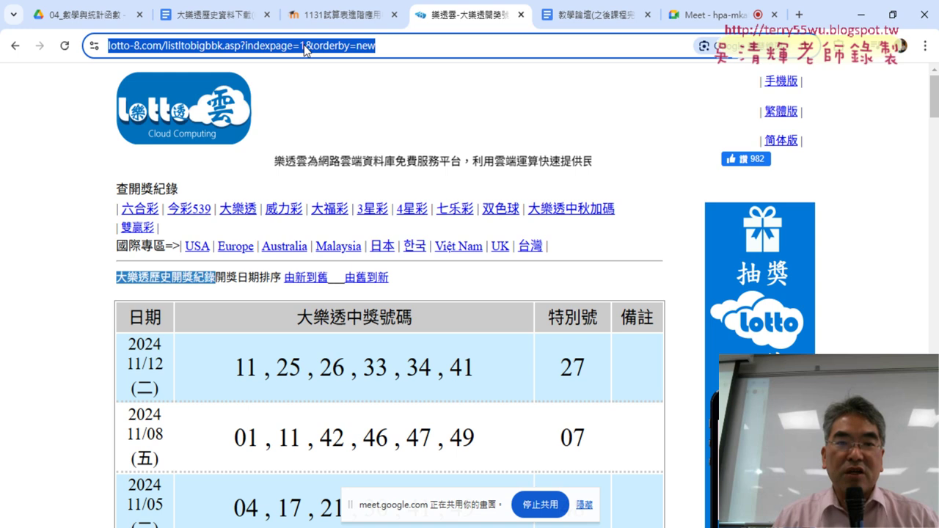
left_click(341, 47)
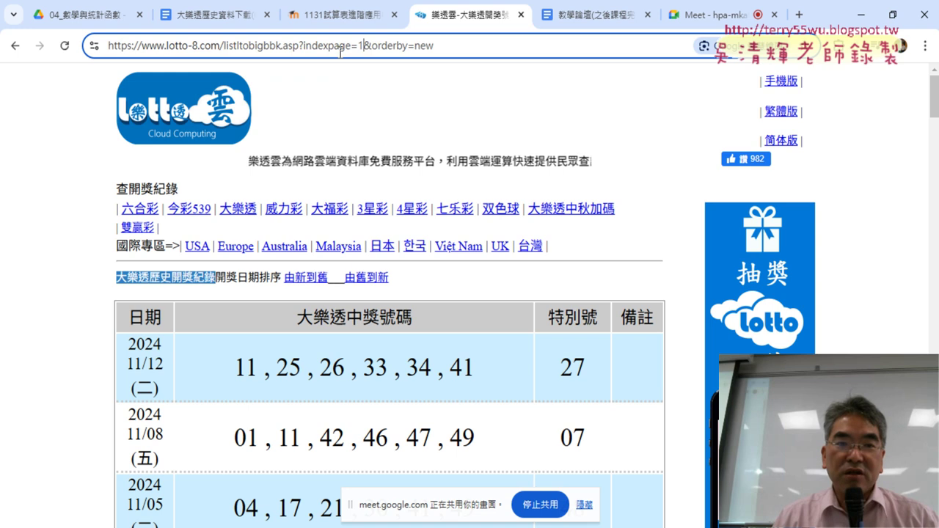
left_click(14, 46)
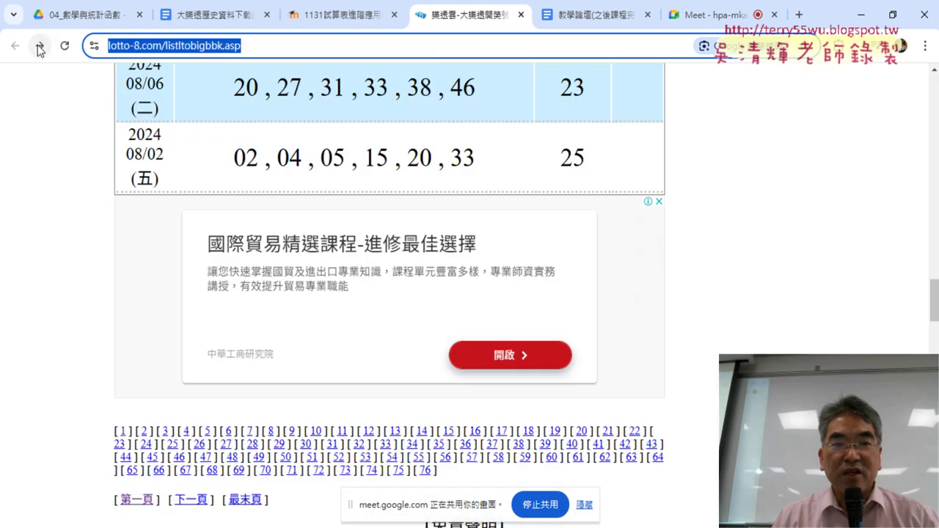
left_click(40, 47)
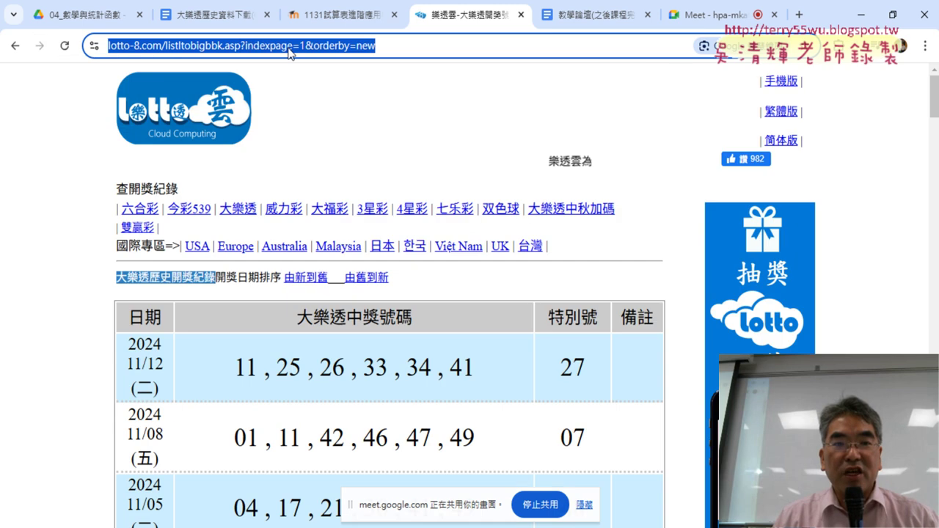
left_click(290, 50)
left_click_drag(299, 45, 506, 50)
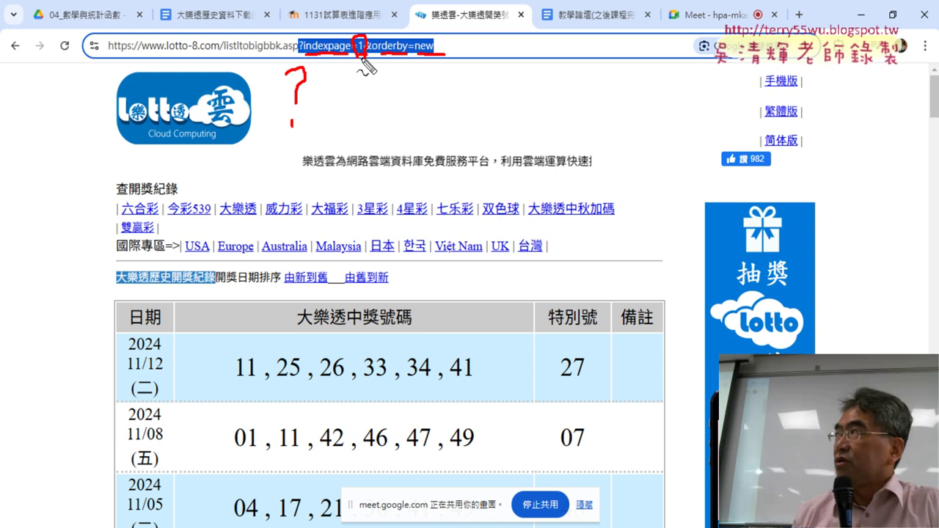
key("Escape")
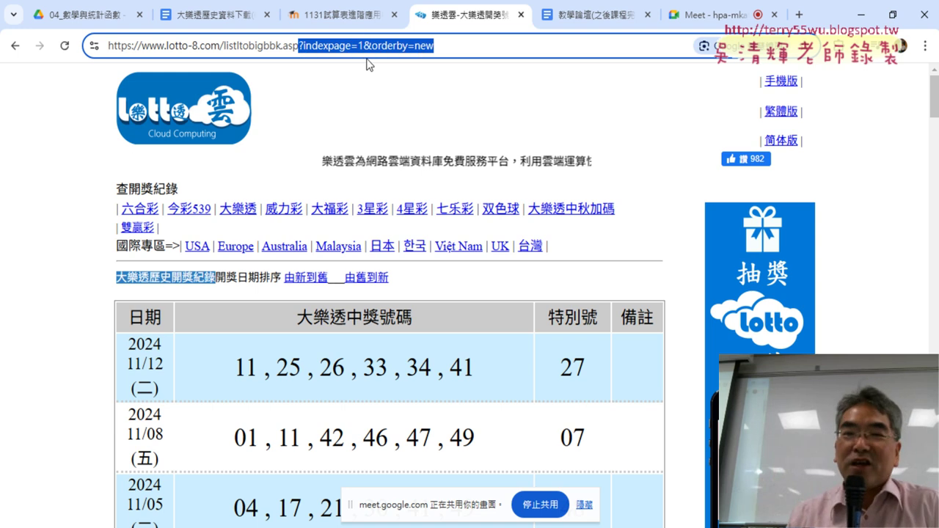
left_click_drag(936, 102, 935, 330)
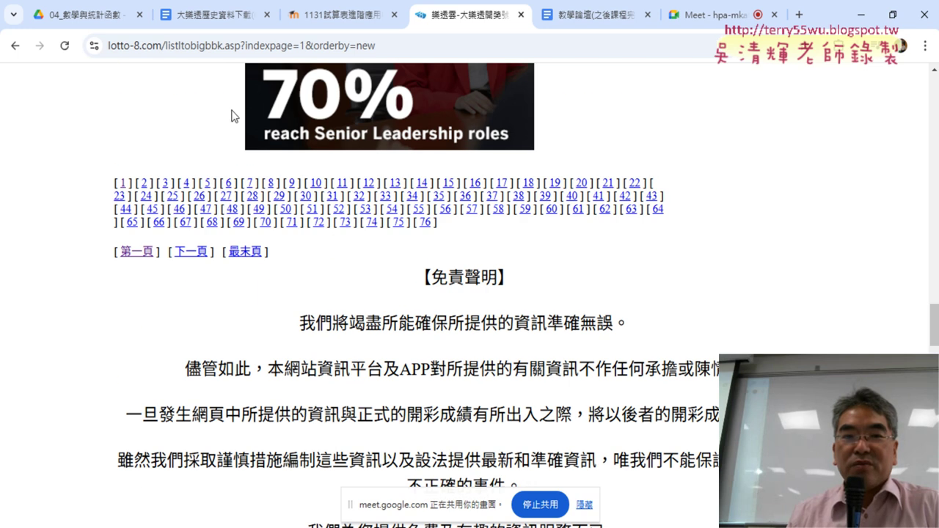
Open page 2 of the draw history and check its indexpage=2 address
left_click(144, 185)
left_click(322, 47)
left_click(314, 48)
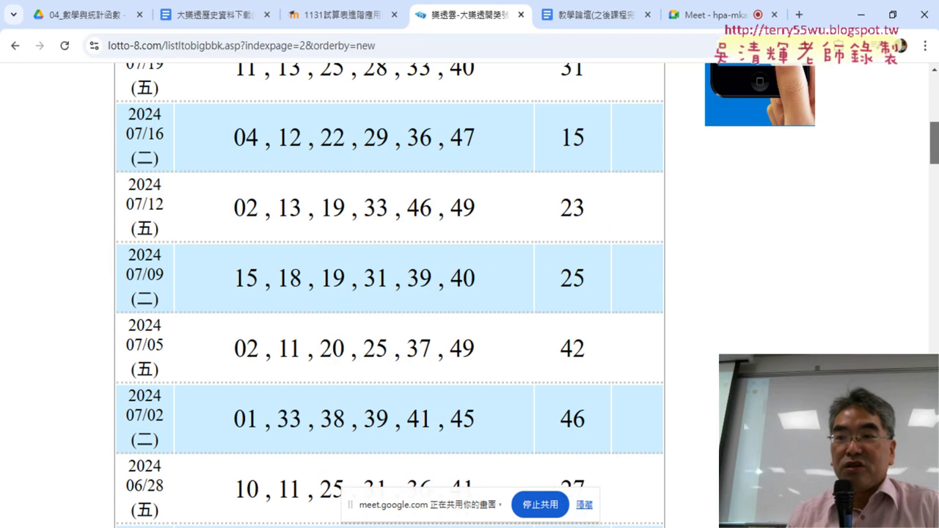
left_click_drag(935, 96, 934, 344)
scroll(504, 202, "up", 4)
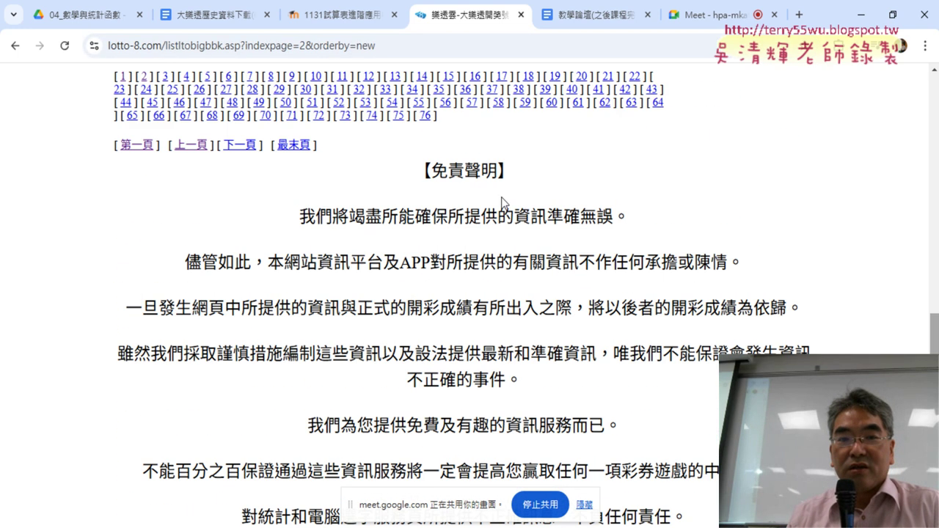
Open page 76, the oldest 2004 draws, and select 76 in its address
left_click(425, 115)
left_click(311, 45)
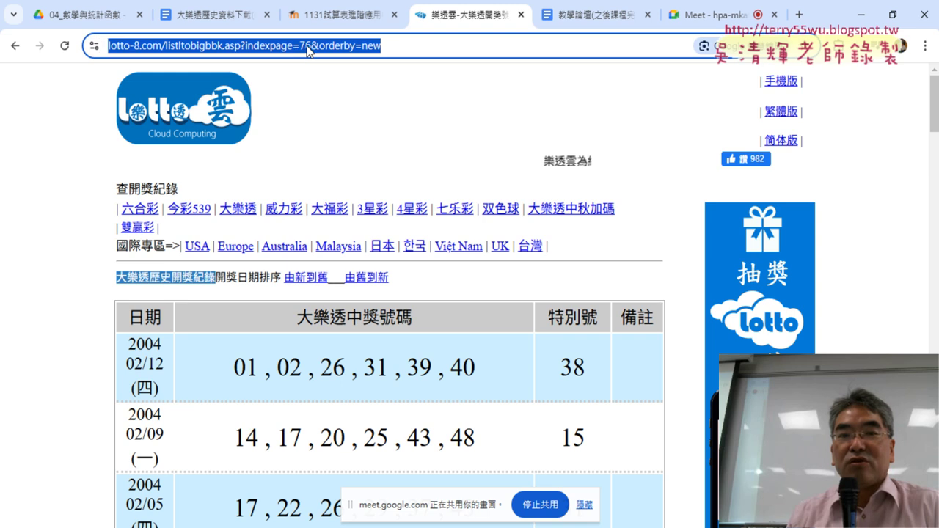
left_click(311, 46)
left_click_drag(358, 46, 372, 45)
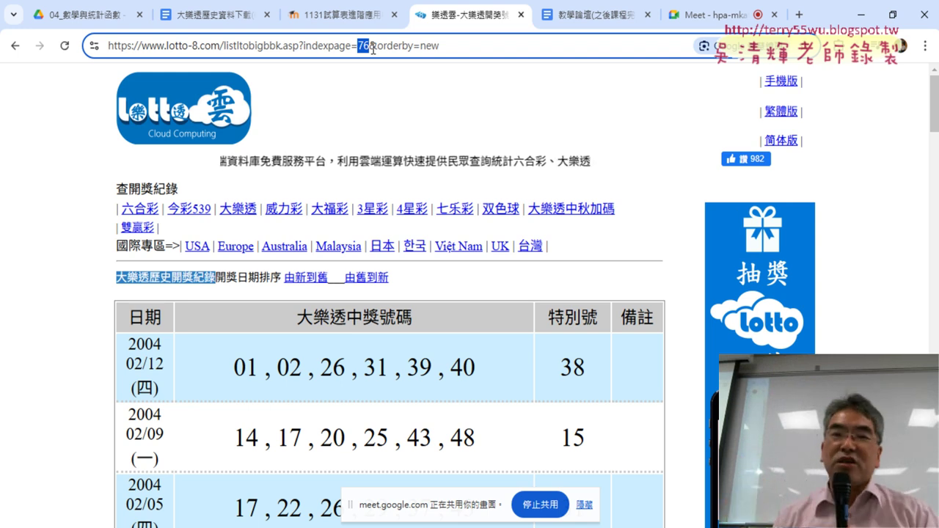
Change the address to indexpage=1 and copy the whole URL
type("1")
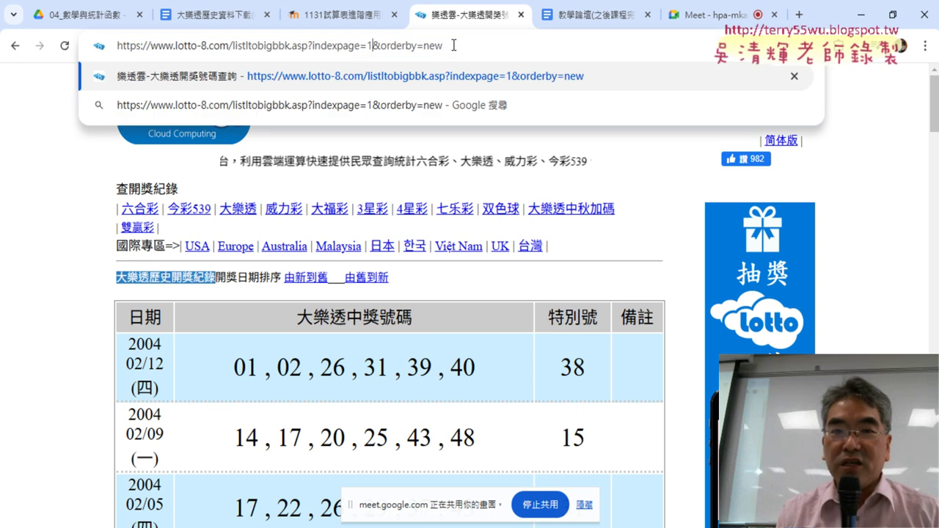
left_click_drag(446, 46, 116, 46)
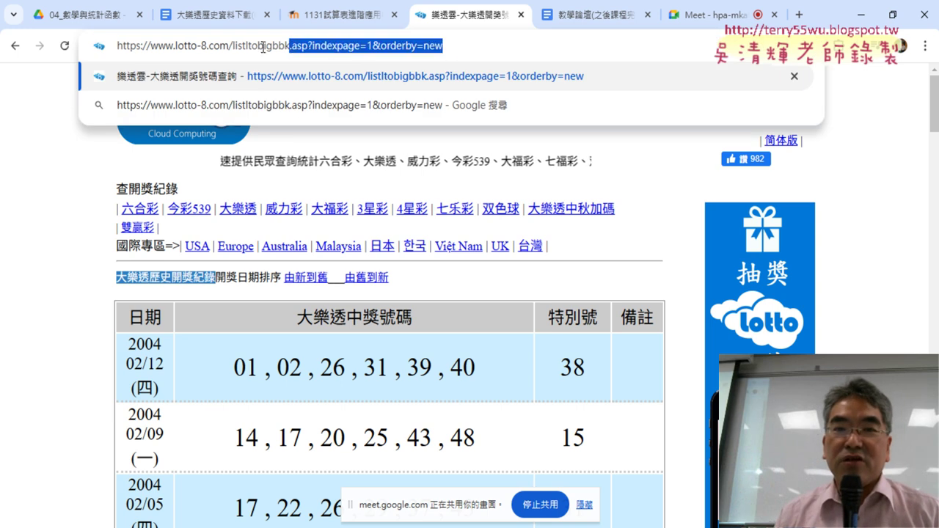
right_click(256, 47)
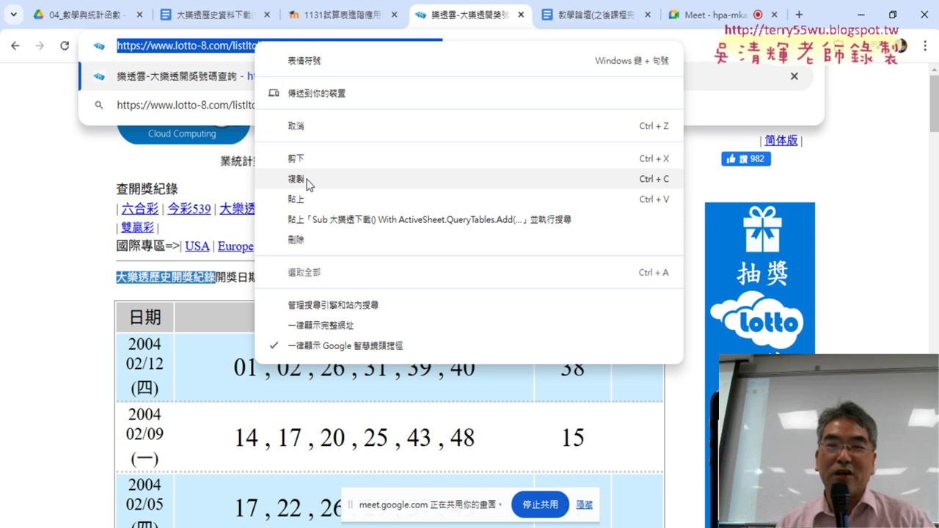
left_click(339, 179)
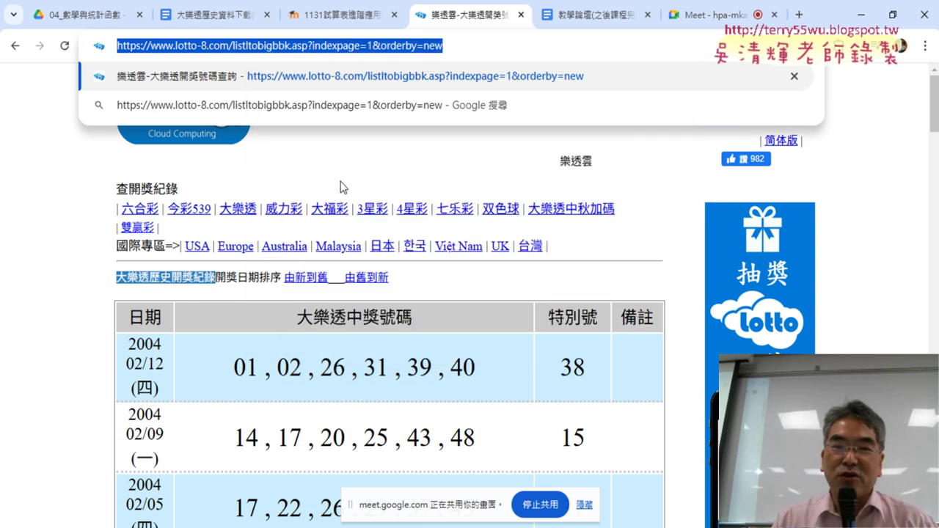
left_click(451, 524)
Paste the page 1 URL after "URL;" and set .WebTables to "5"
left_click(516, 486)
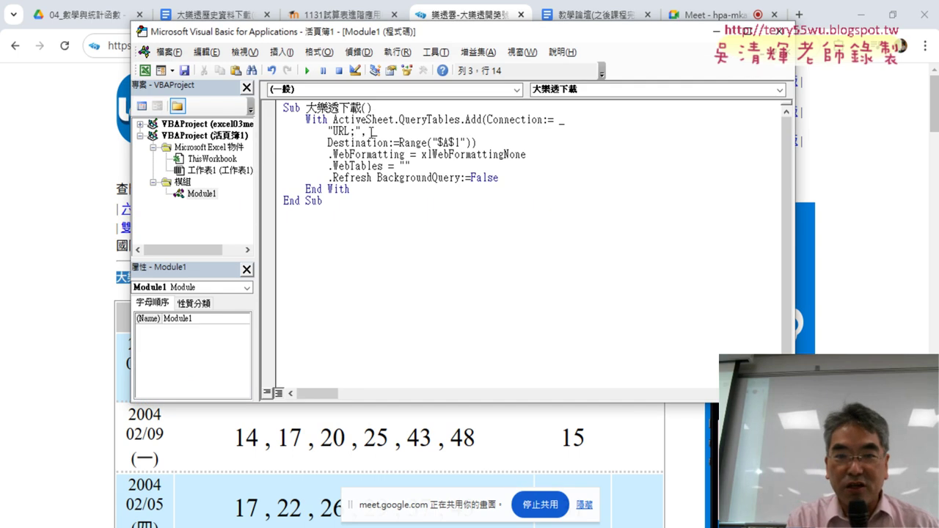
key("ctrl+v")
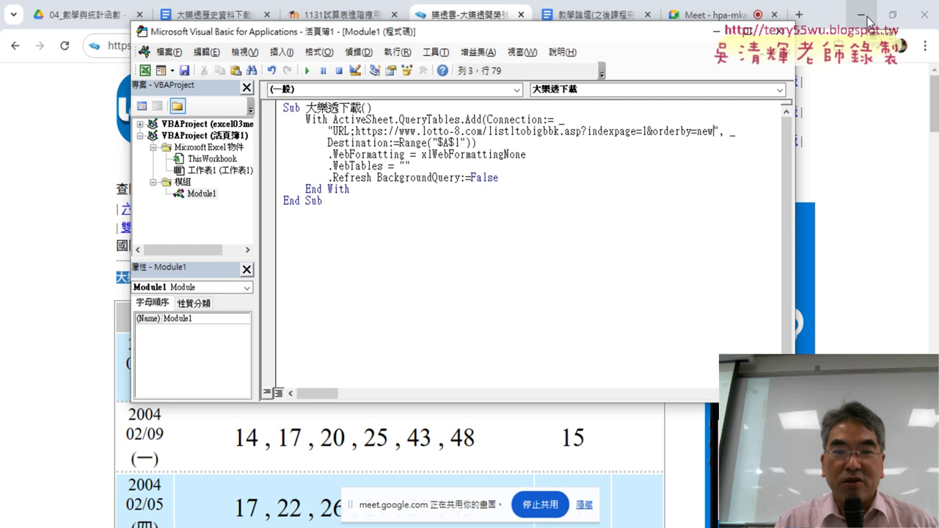
left_click_drag(410, 168, 328, 167)
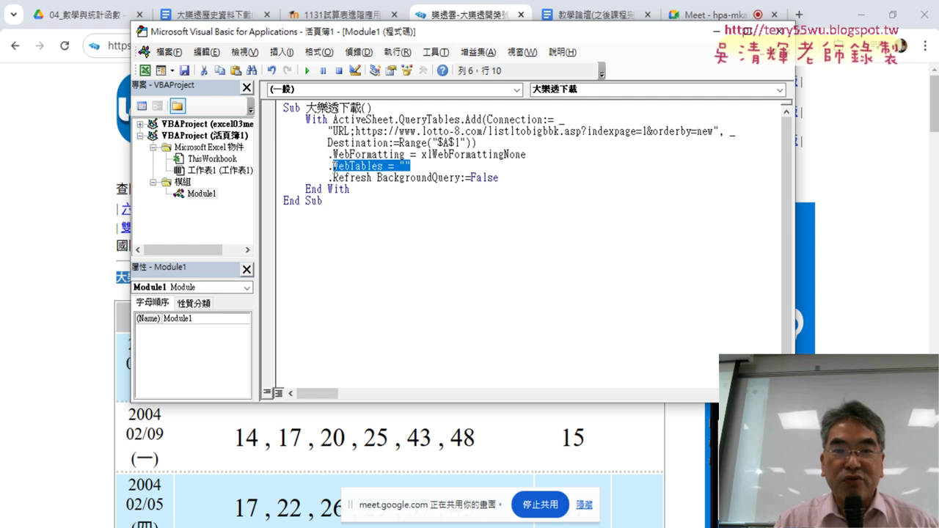
left_click(405, 167)
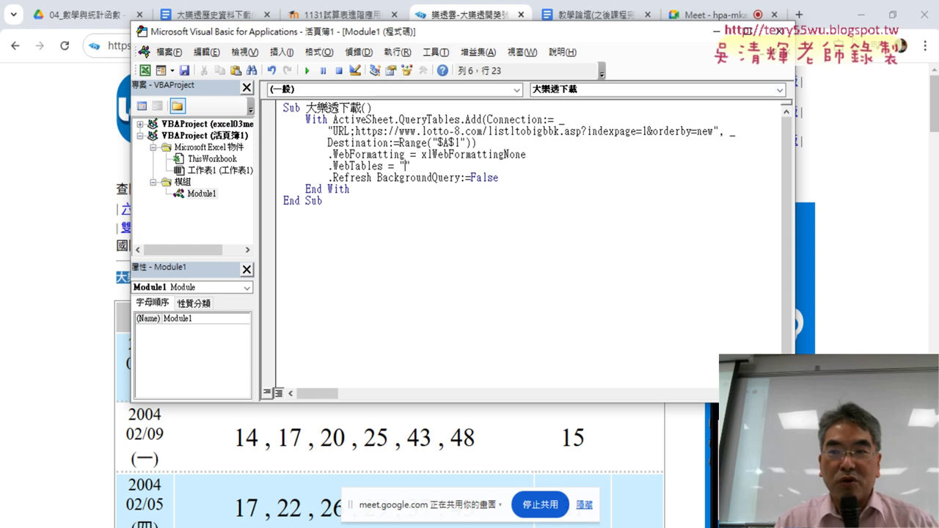
left_click(860, 15)
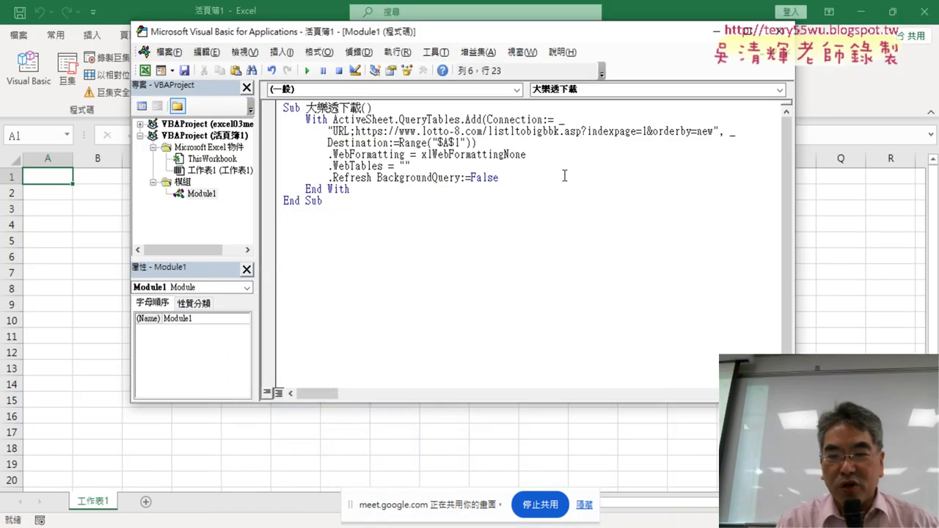
type("5")
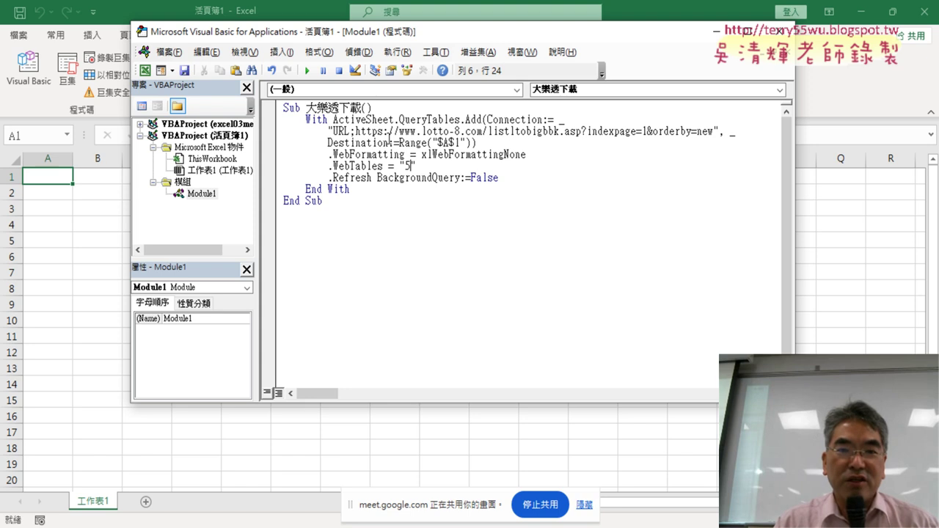
Run the macro to import the page 1 draws into Sheet1 from A1
left_click(307, 71)
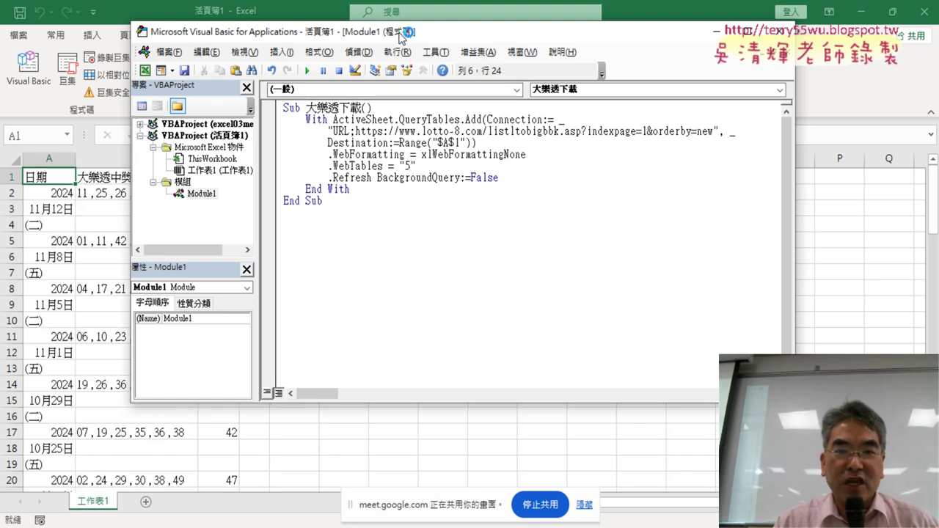
left_click_drag(402, 38, 541, 52)
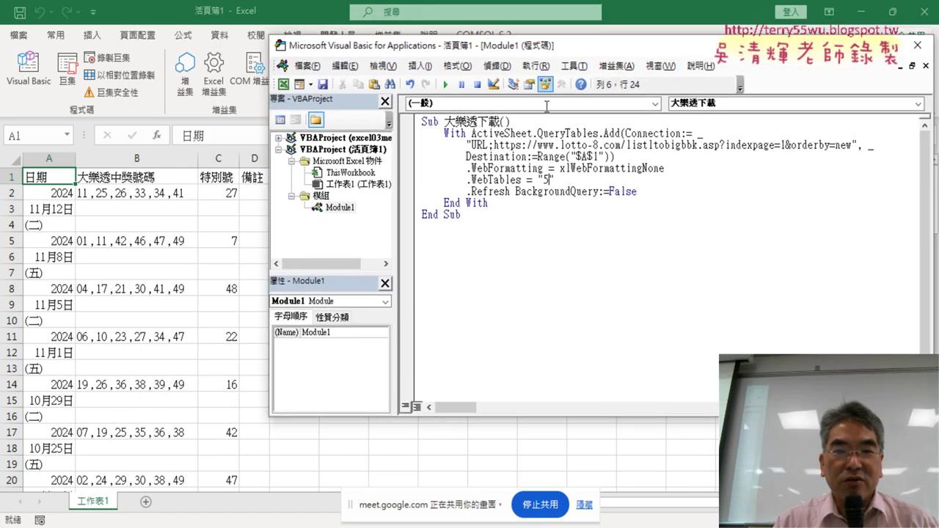
left_click_drag(496, 144, 853, 145)
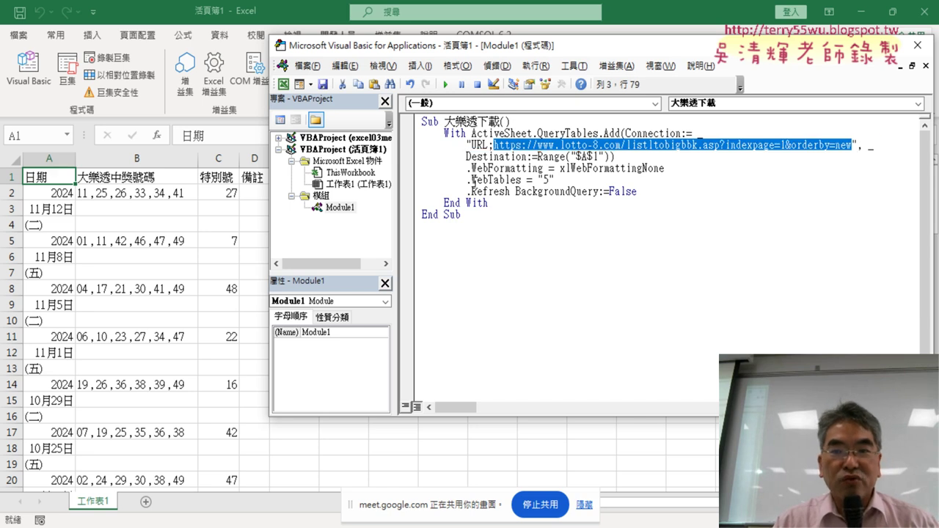
double_click(547, 180)
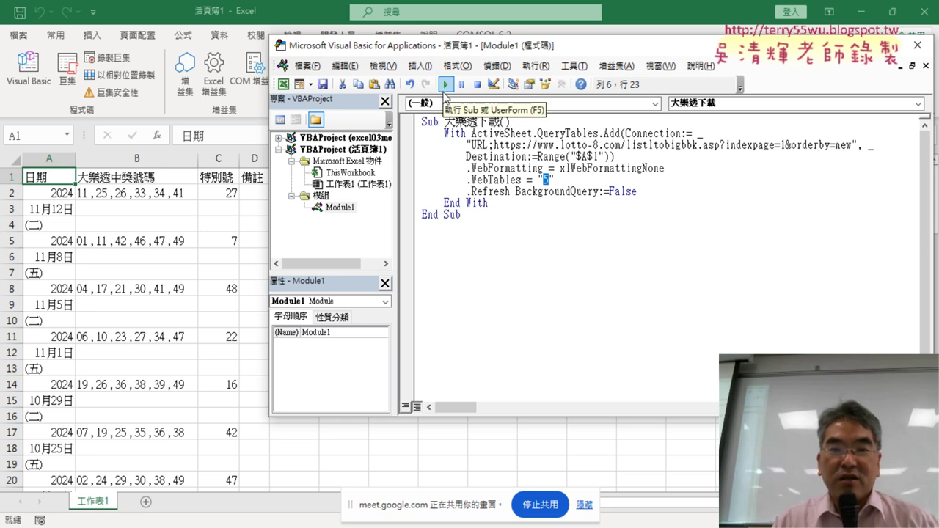
left_click(445, 86)
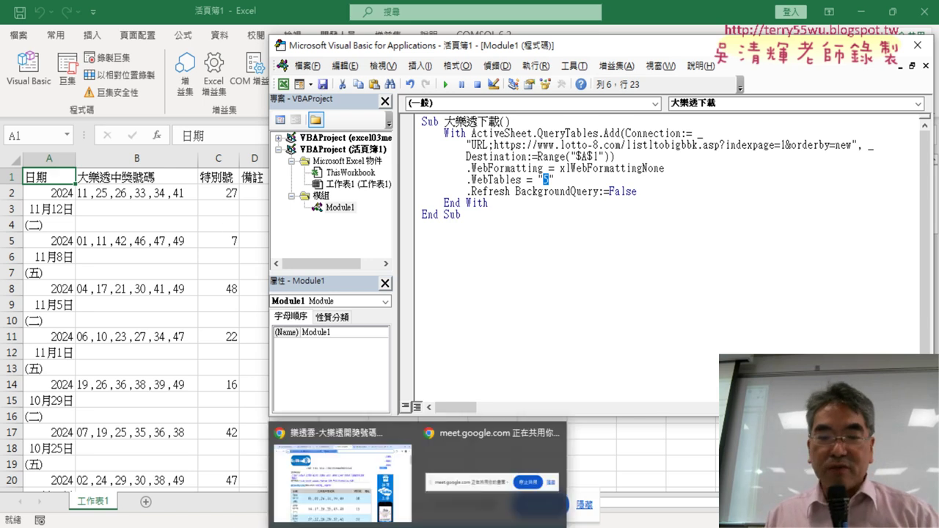
Inspect the 日期 header cell of the lotto page in developer tools
key("alt+Tab")
left_click(136, 311)
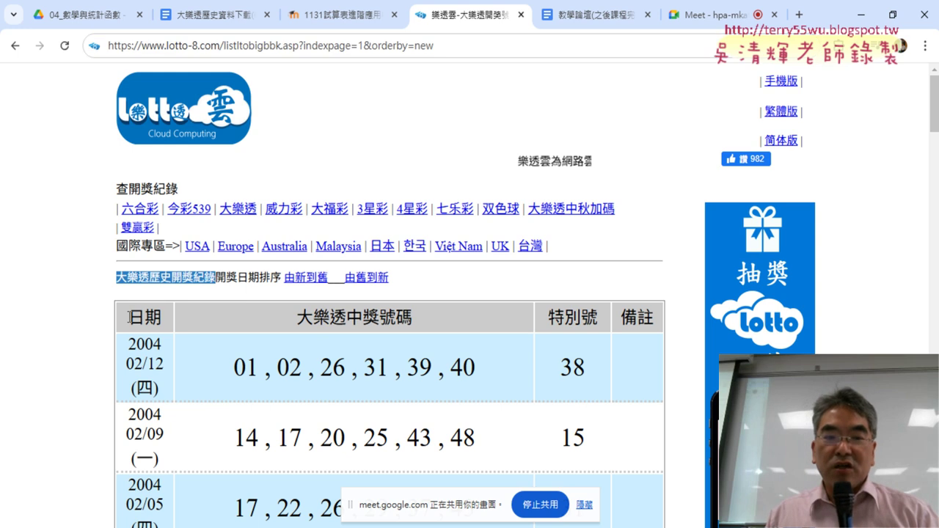
left_click_drag(133, 312, 161, 317)
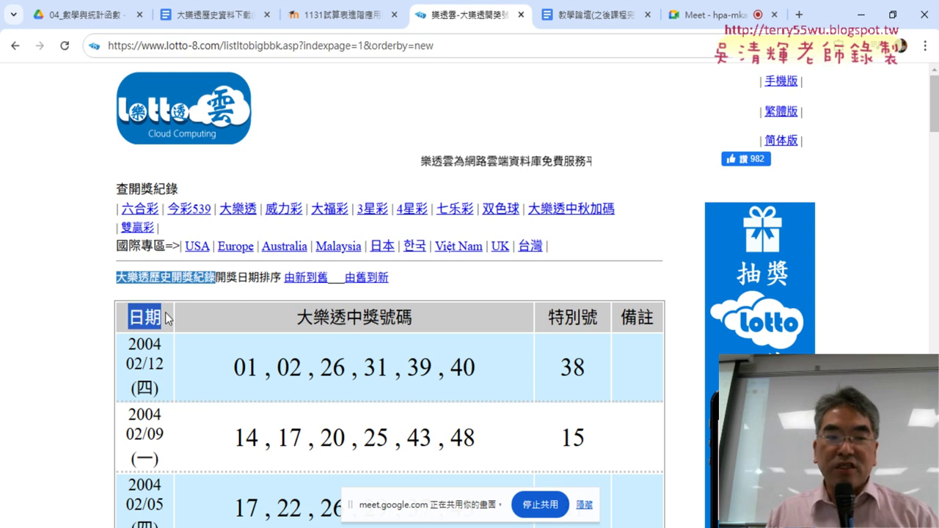
right_click(151, 325)
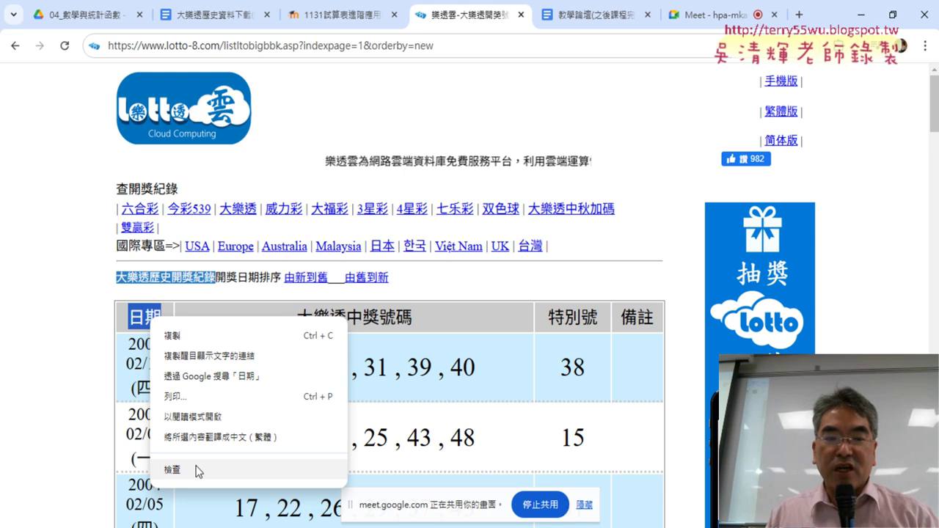
left_click(195, 469)
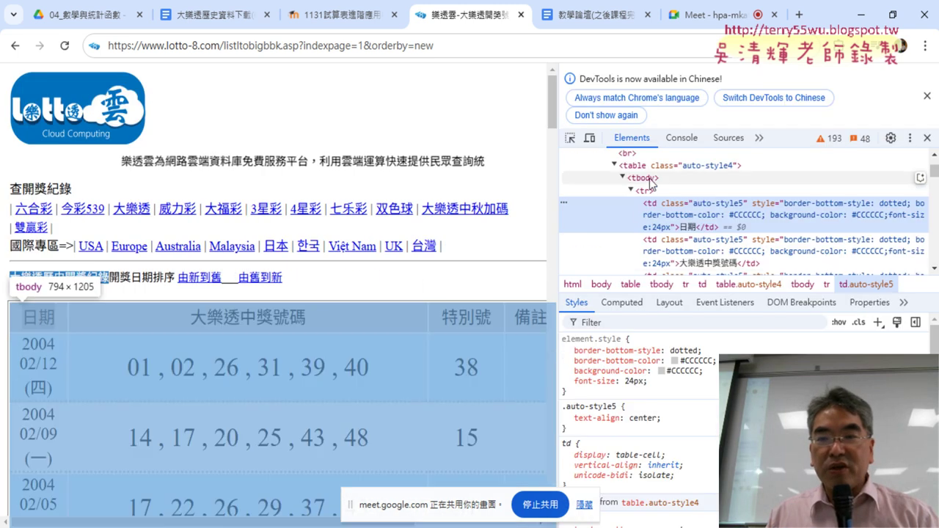
Select the results table and its outer layout table in Elements, then start an element search
left_click(630, 170)
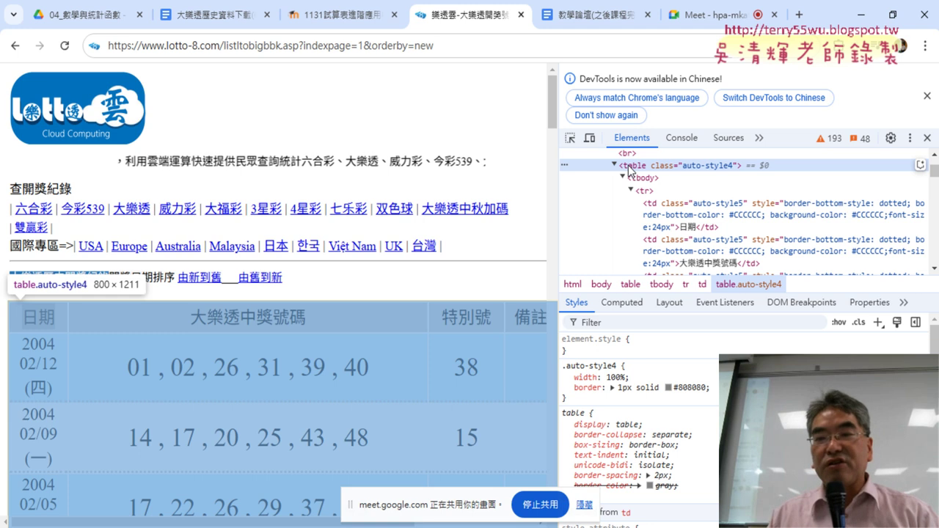
double_click(630, 170)
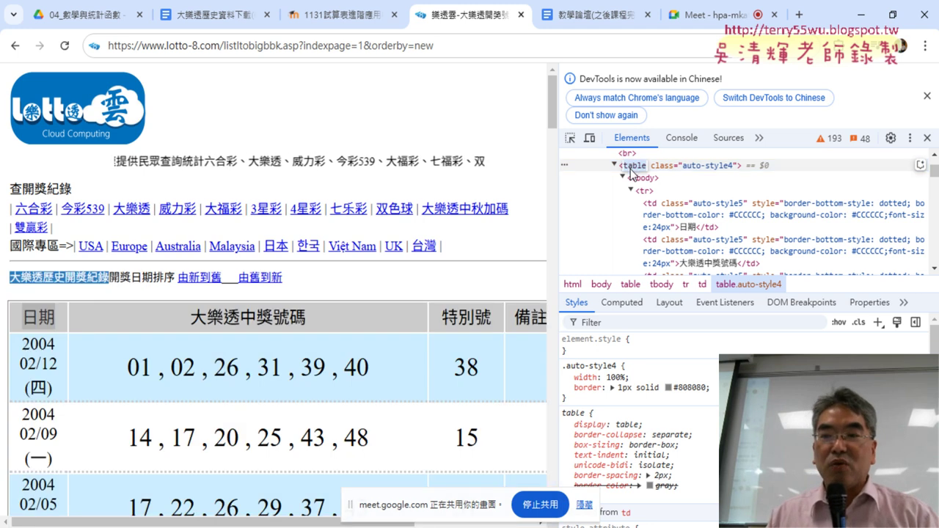
key("Escape")
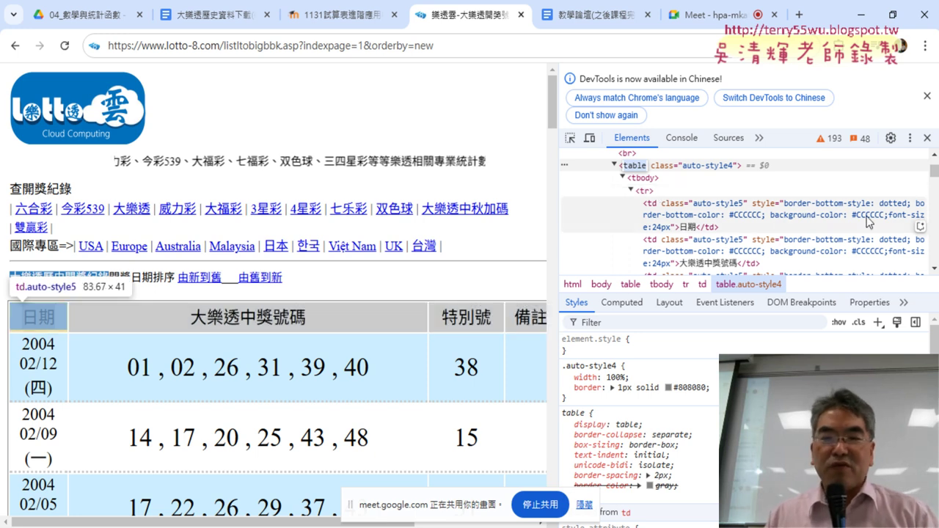
scroll(782, 224, "up", 3)
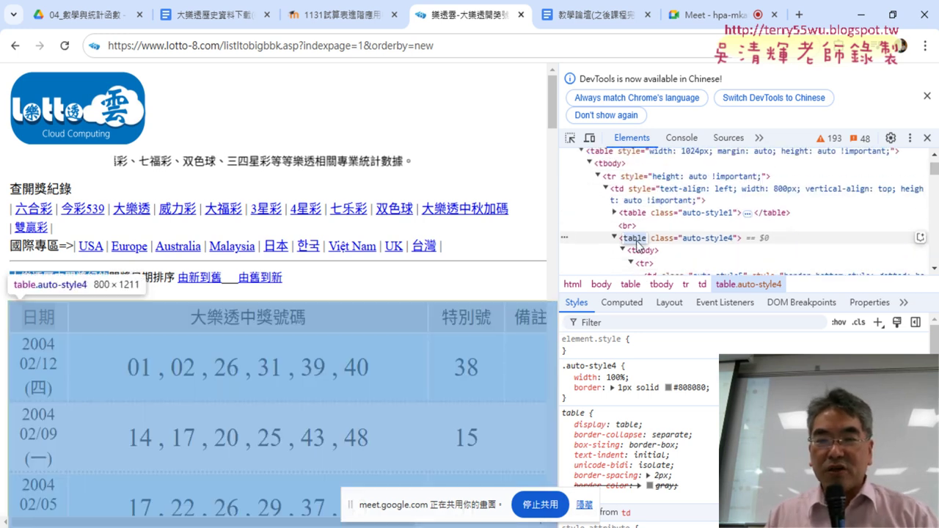
left_click(600, 152)
scroll(605, 220, "up", 2)
scroll(606, 227, "up", 1)
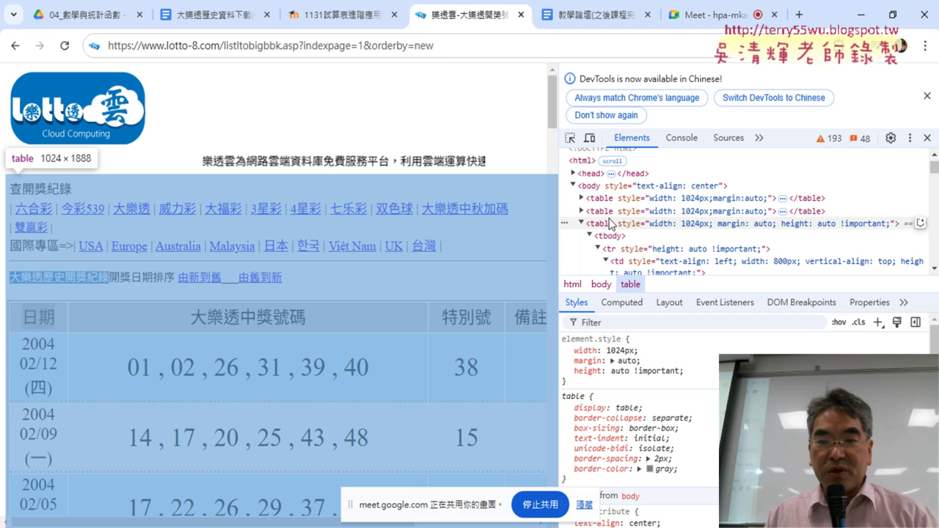
scroll(663, 219, "down", 2)
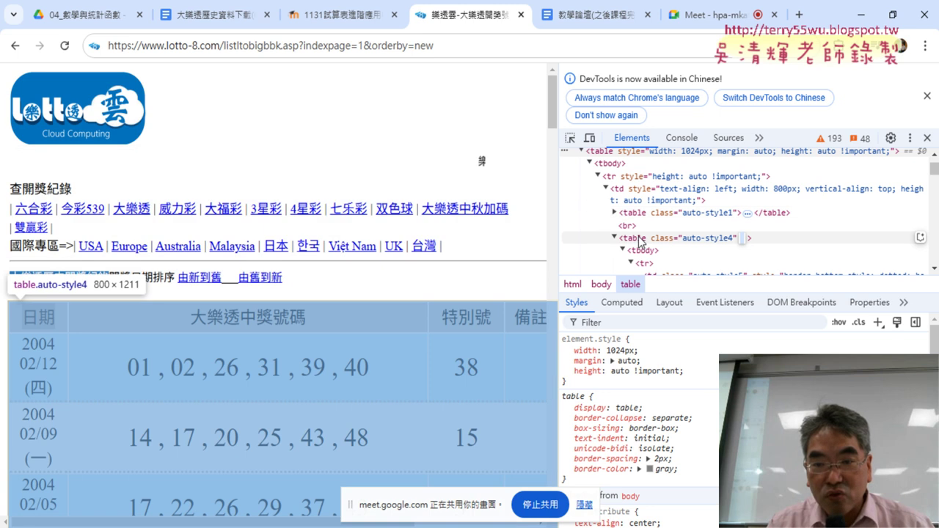
scroll(638, 216, "up", 2)
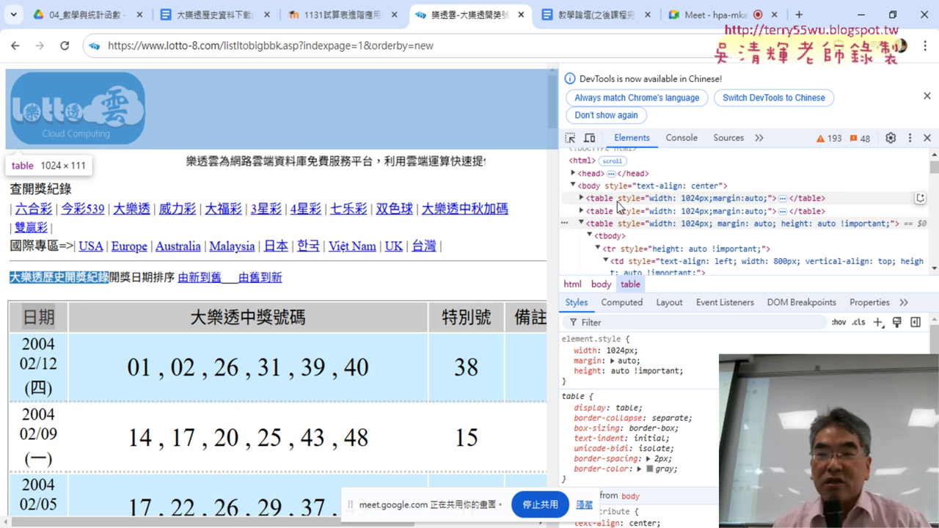
scroll(651, 208, "down", 2)
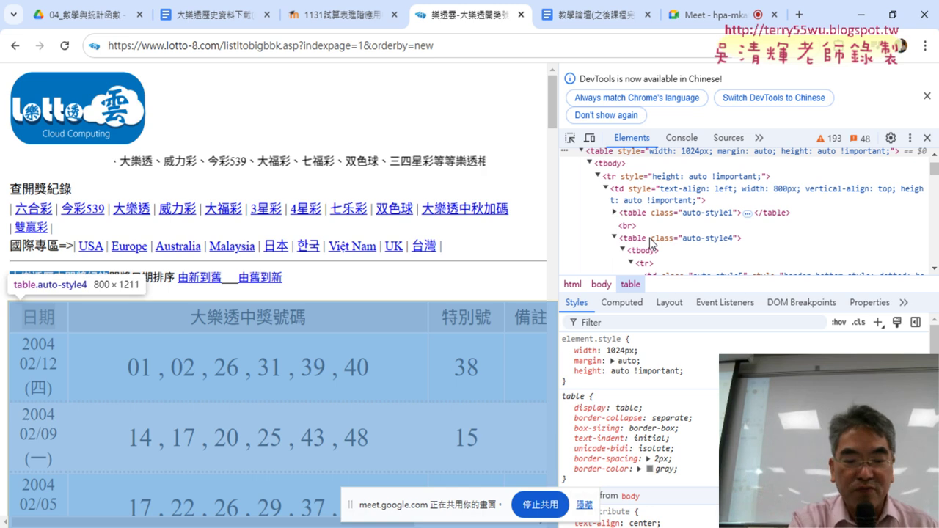
key("ctrl+f")
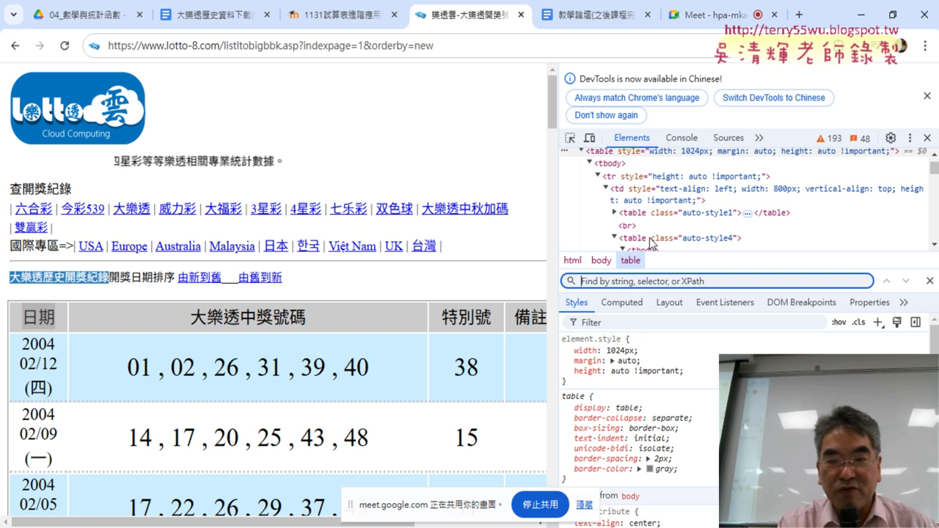
Search Elements for '<table', noting 7 matches, and move to the second match
type("<")
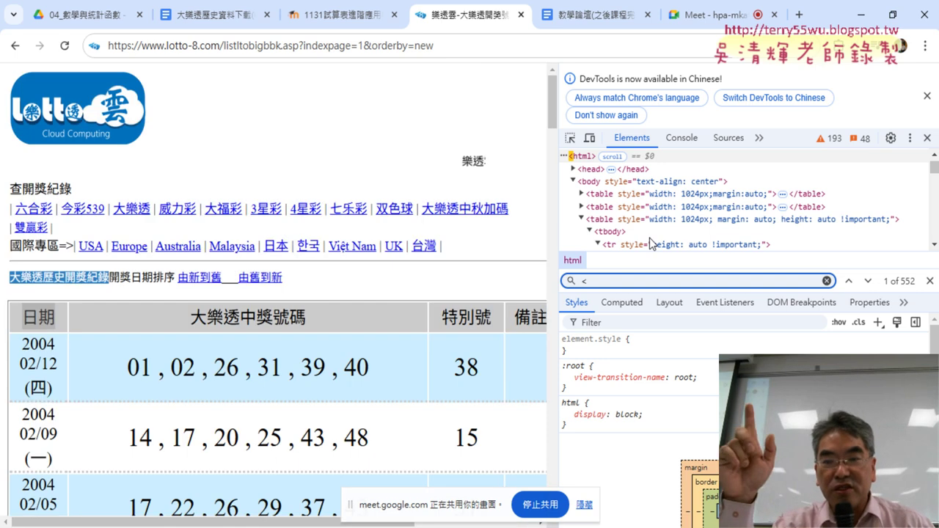
type("t")
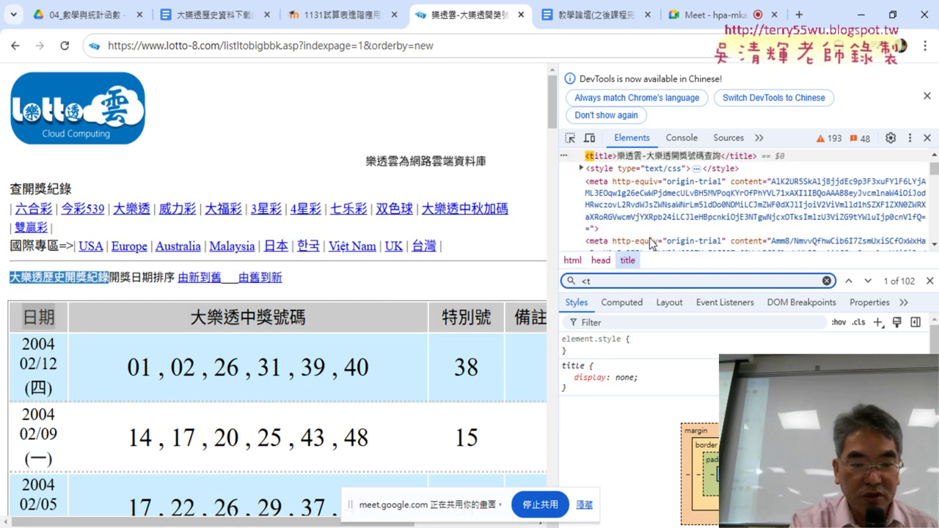
type("able")
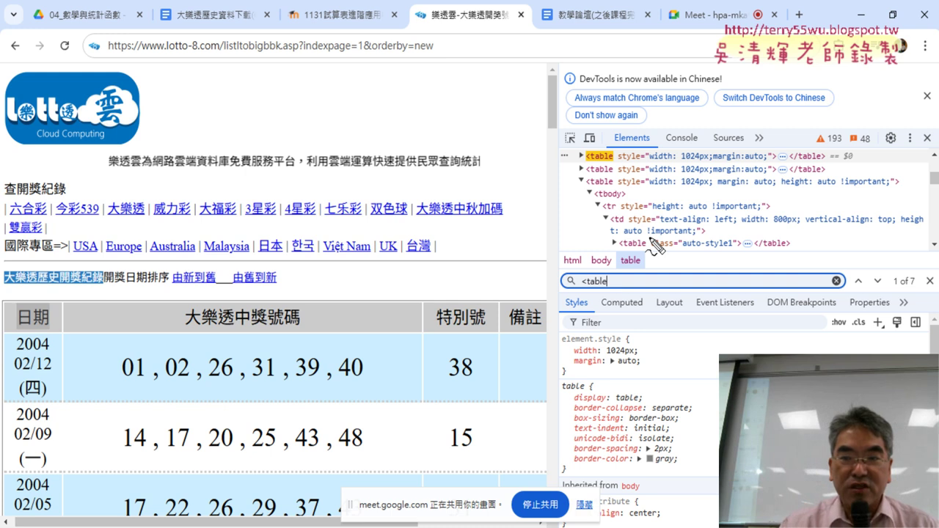
mouse_move(608, 291)
left_mouse_down()
mouse_move(592, 292)
mouse_move(823, 276)
mouse_move(827, 314)
left_mouse_up()
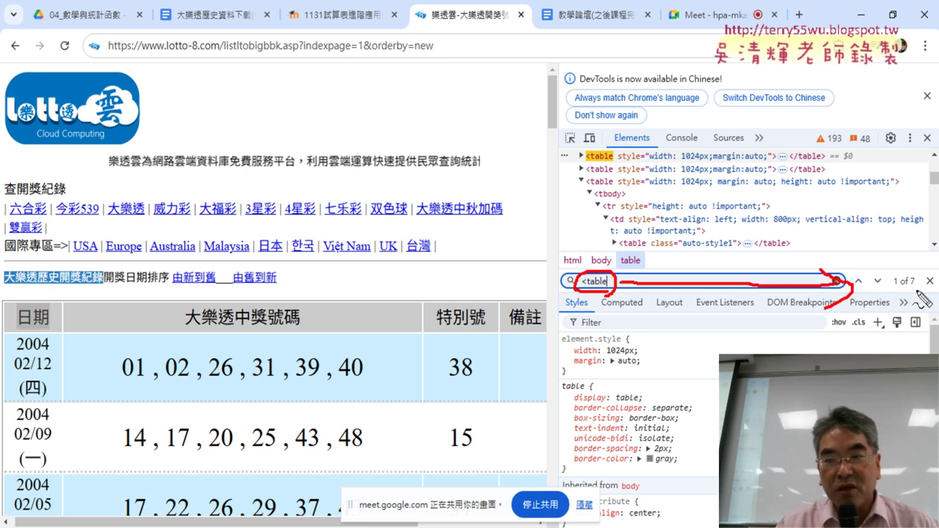
mouse_move(910, 288)
left_mouse_down()
mouse_move(914, 269)
mouse_move(922, 287)
left_mouse_up()
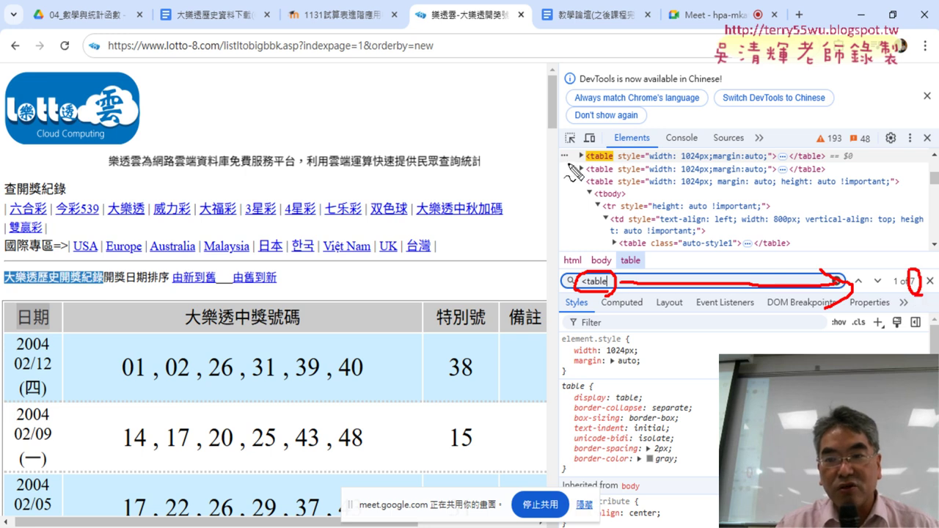
left_click_drag(576, 162, 608, 175)
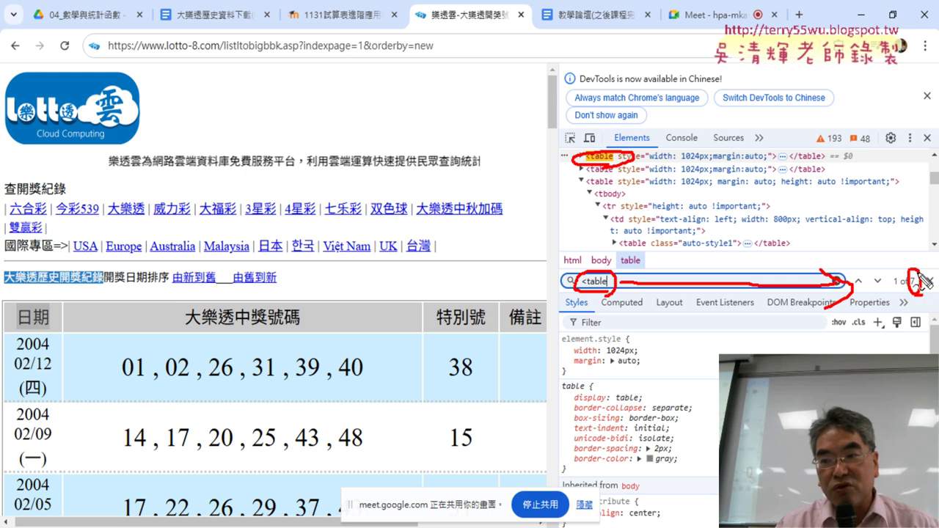
mouse_move(895, 224)
left_mouse_down()
mouse_move(917, 194)
mouse_move(918, 248)
left_mouse_up()
left_click_drag(890, 295, 901, 292)
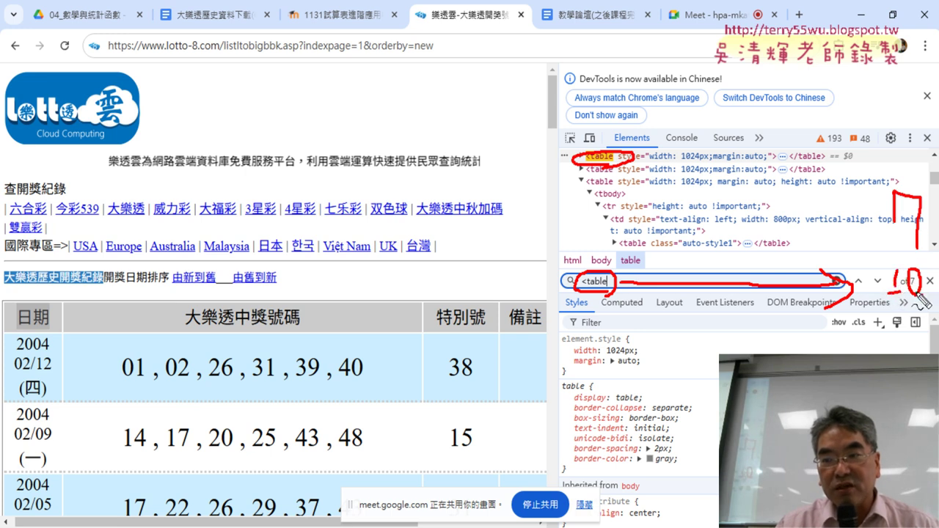
left_click_drag(881, 270, 884, 273)
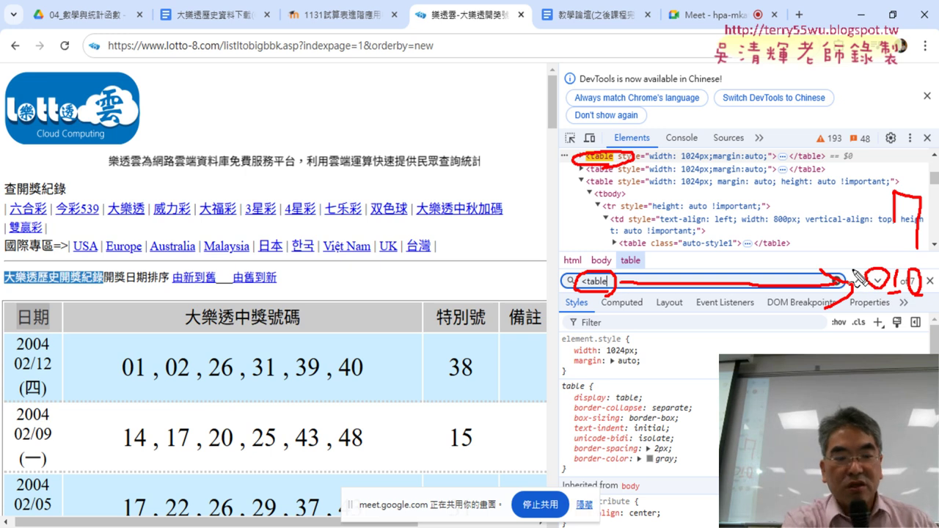
key("Escape")
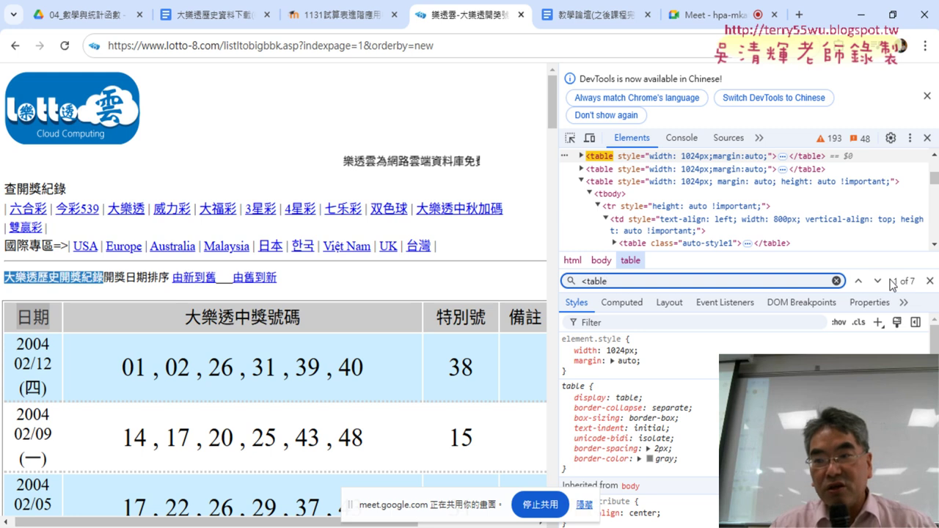
left_click(877, 281)
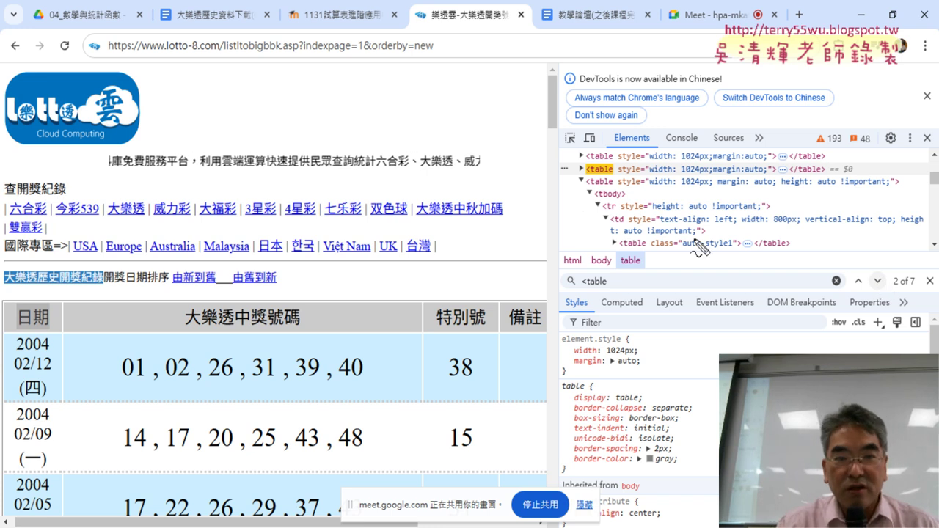
mouse_move(496, 180)
left_mouse_down()
mouse_move(188, 142)
mouse_move(521, 182)
left_mouse_up()
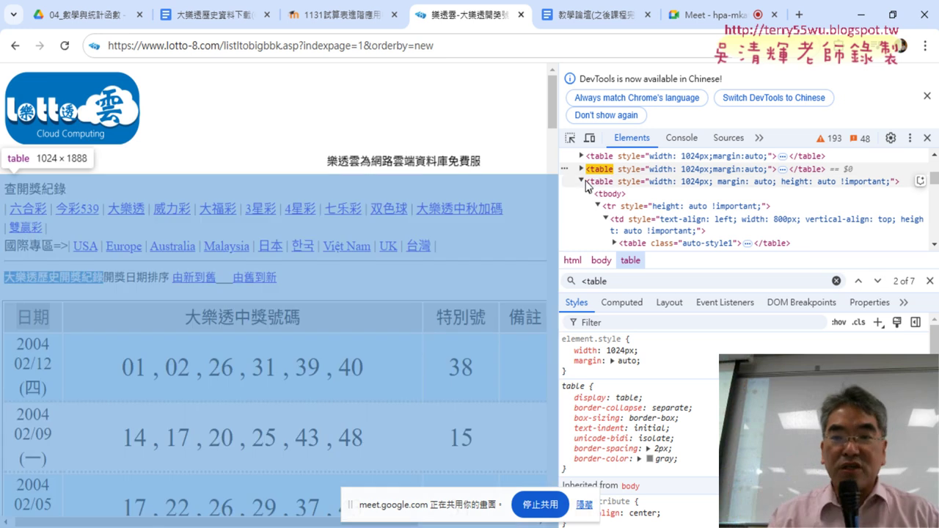
Step to match 5 of 7, the auto-style4 results table, then minimize Chrome
left_click(878, 282)
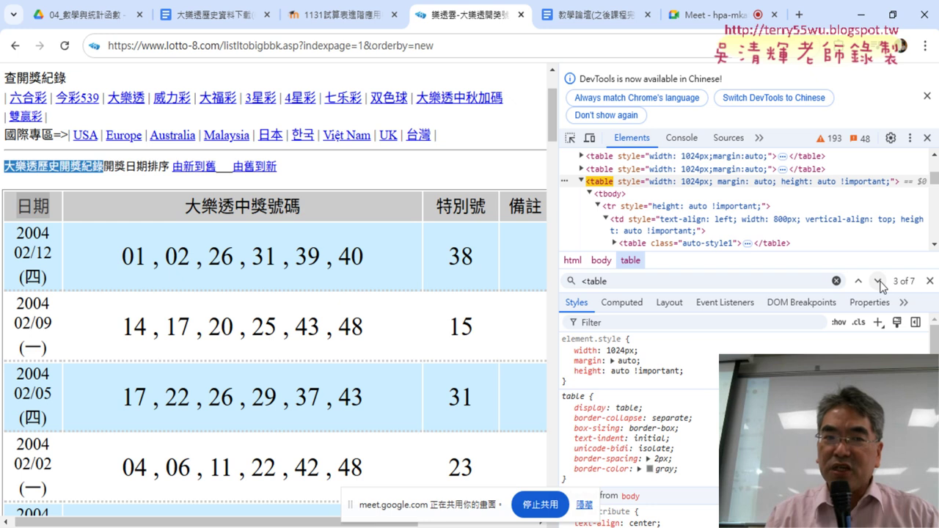
left_click(878, 282)
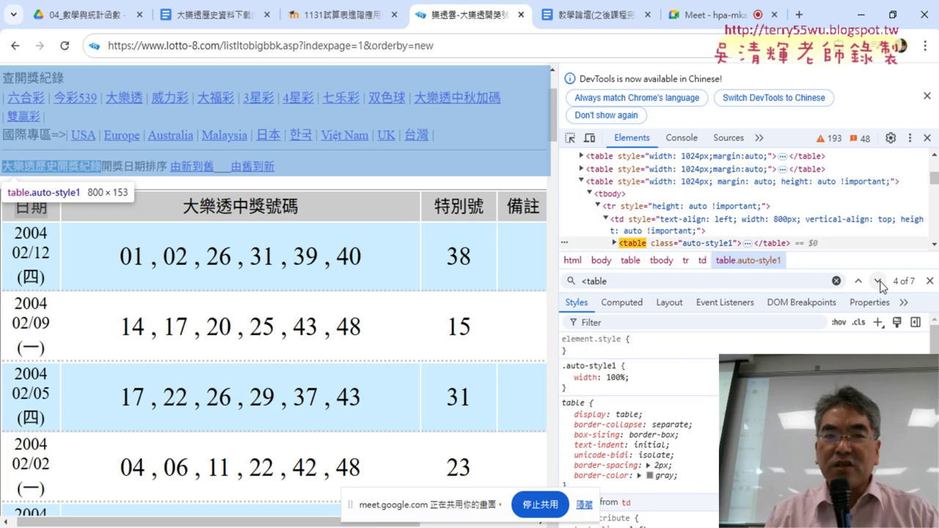
left_click(879, 281)
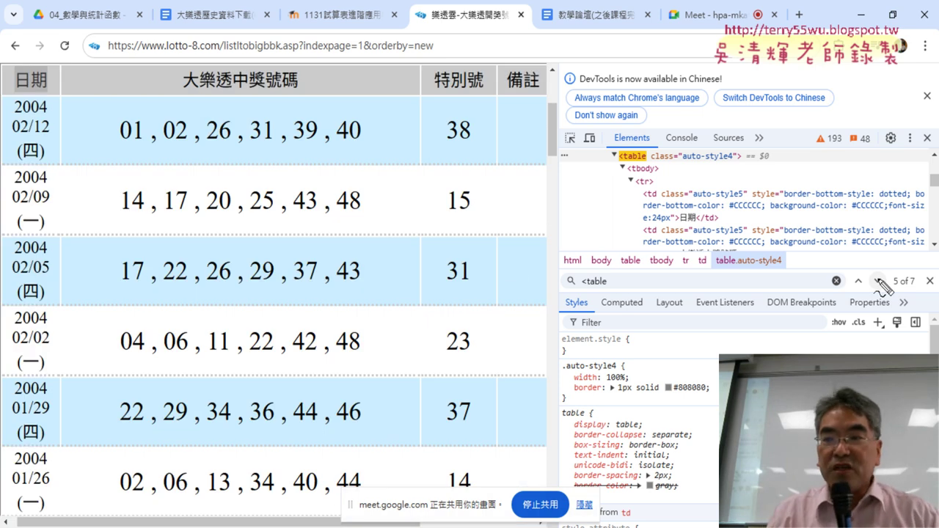
mouse_move(43, 52)
left_mouse_down()
mouse_move(246, 446)
mouse_move(73, 51)
left_mouse_up()
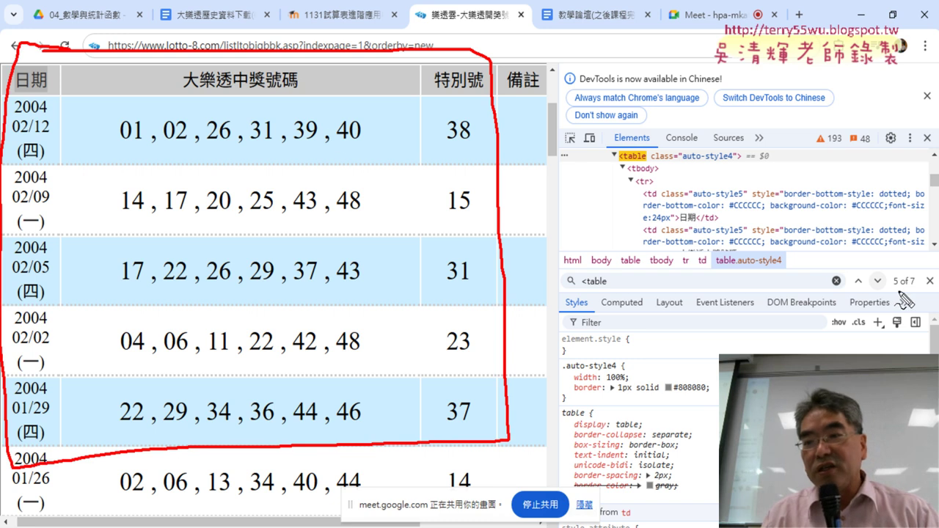
left_click_drag(897, 271, 905, 292)
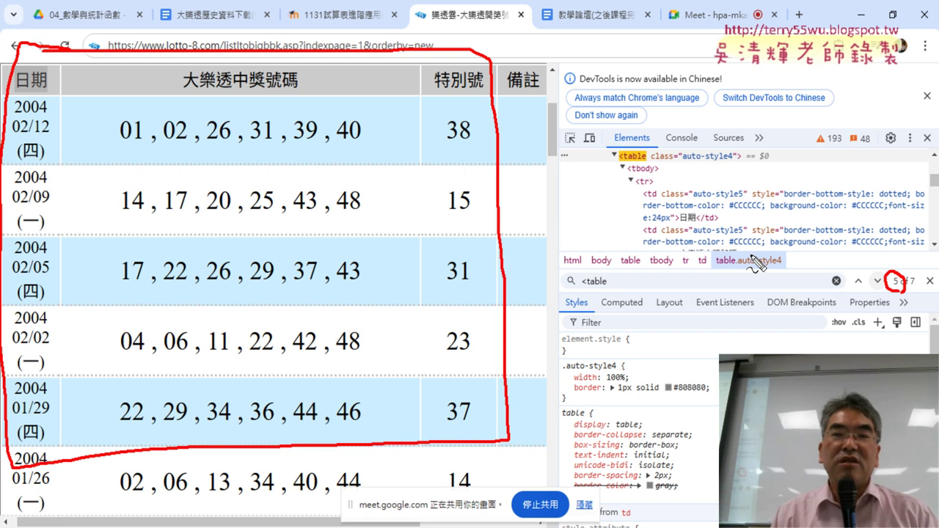
key("Escape")
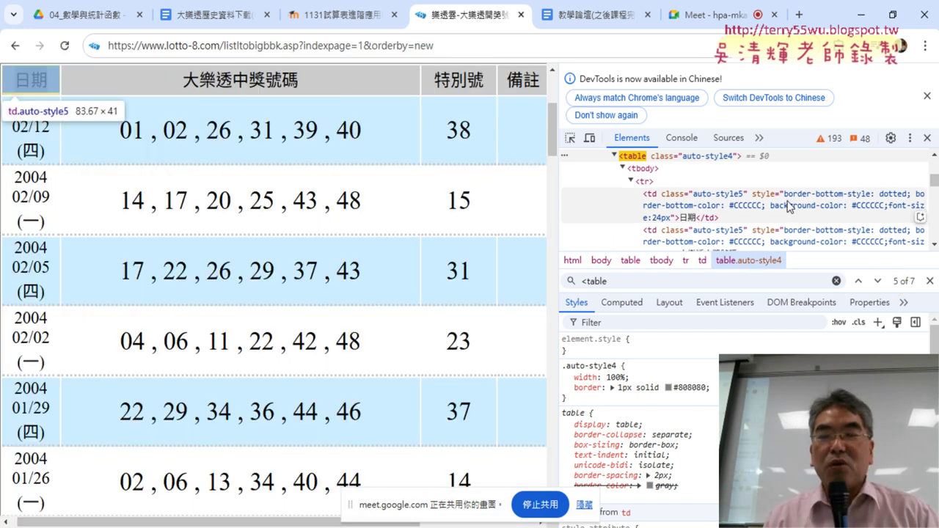
left_click(860, 14)
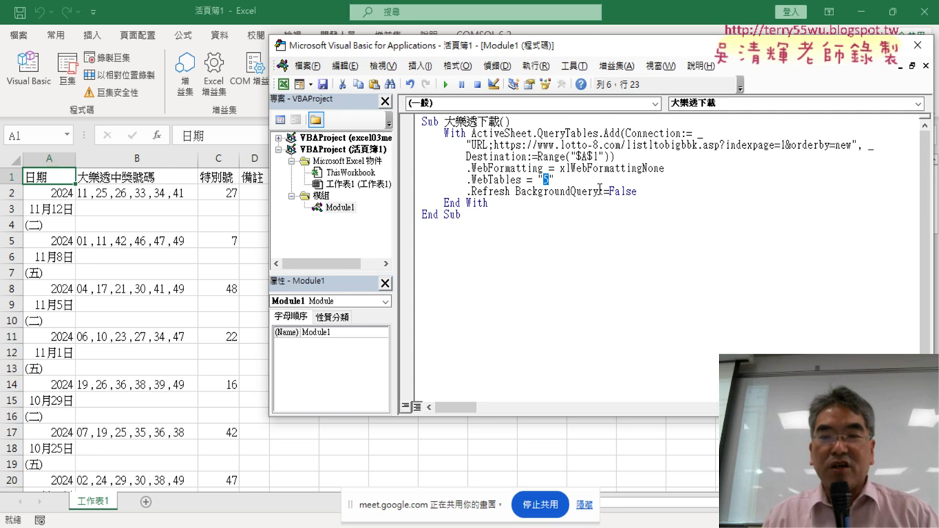
Change the macro's URL to request indexpage=2
type("5")
left_click(555, 180)
left_click_drag(522, 218, 406, 119)
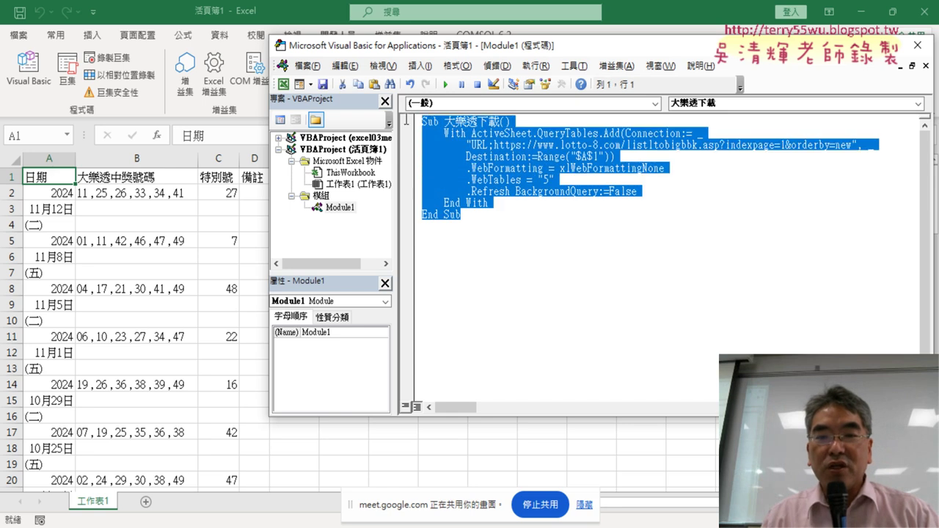
left_click(626, 292)
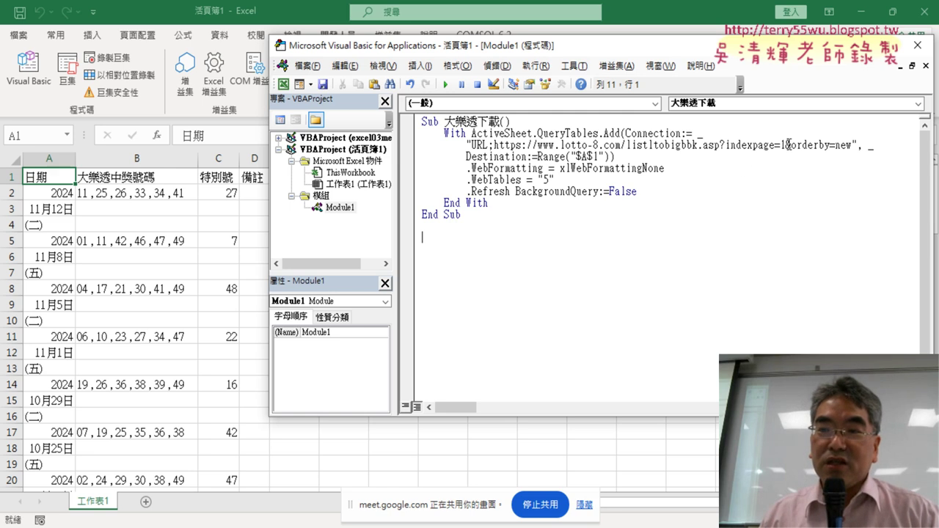
type("2")
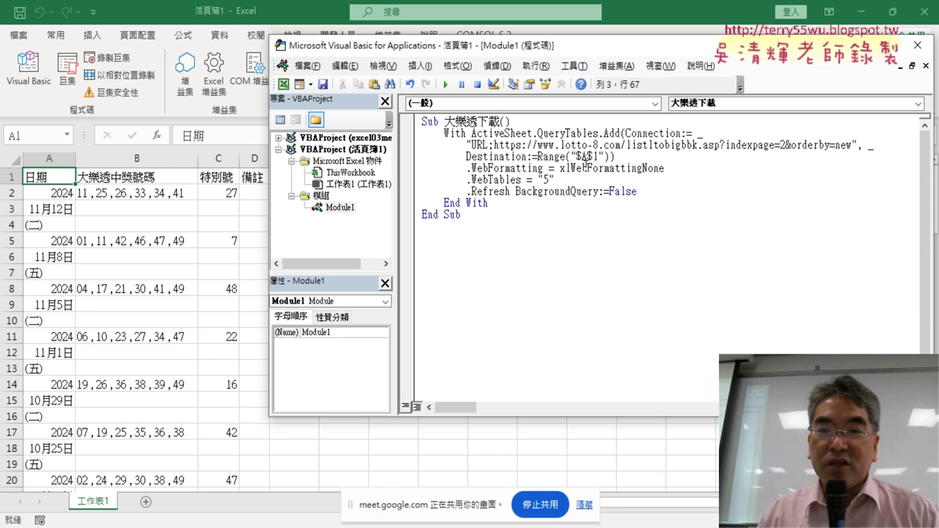
Confirm the data ends at row 91 and change the destination to Range("$A$92")
left_click_drag(466, 157, 585, 157)
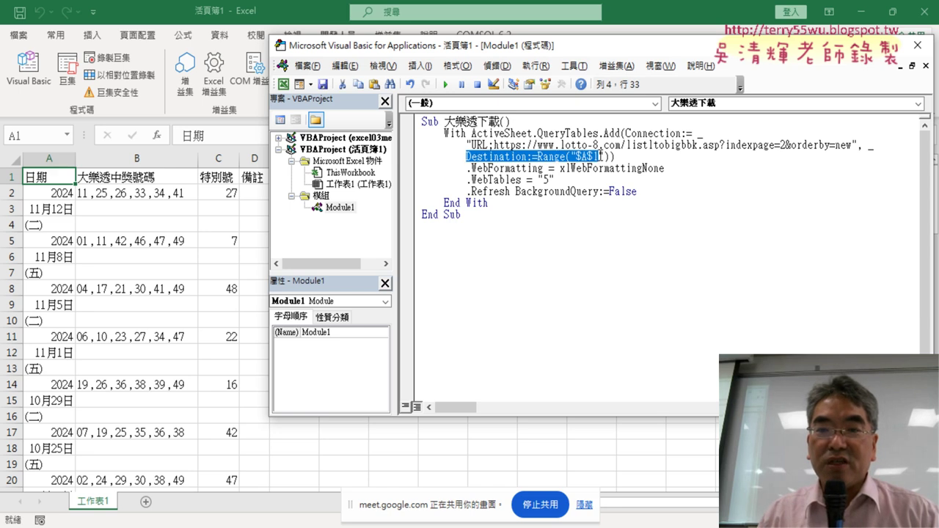
left_click(55, 177)
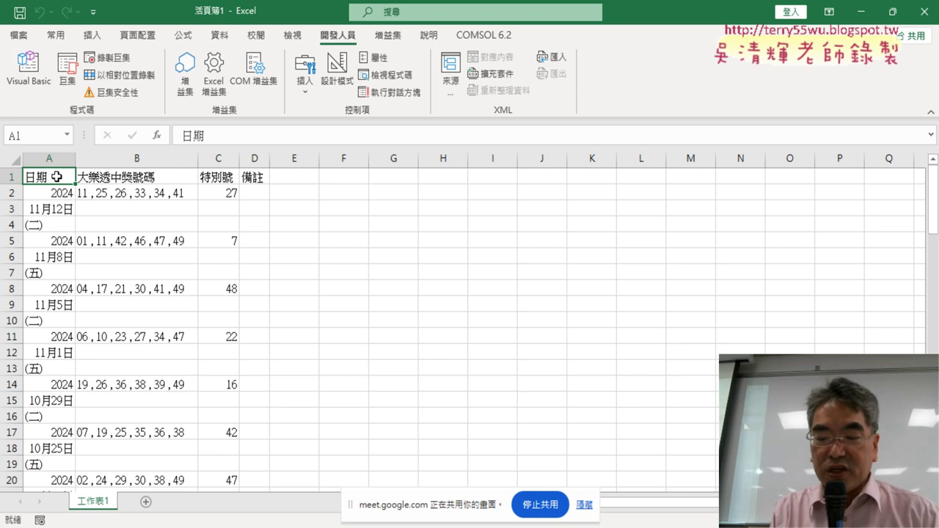
key("ctrl+Down")
scroll(128, 199, "down", 4)
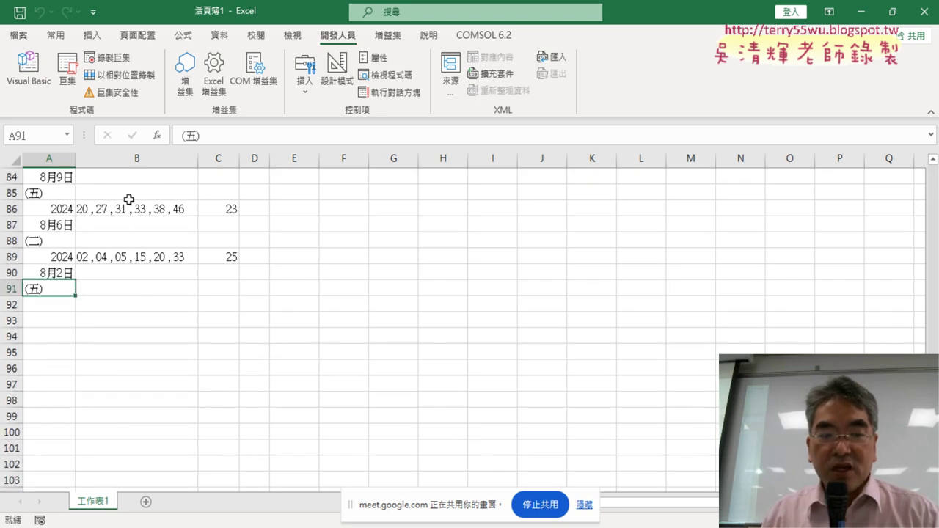
scroll(129, 199, "down", 1)
left_click(53, 258)
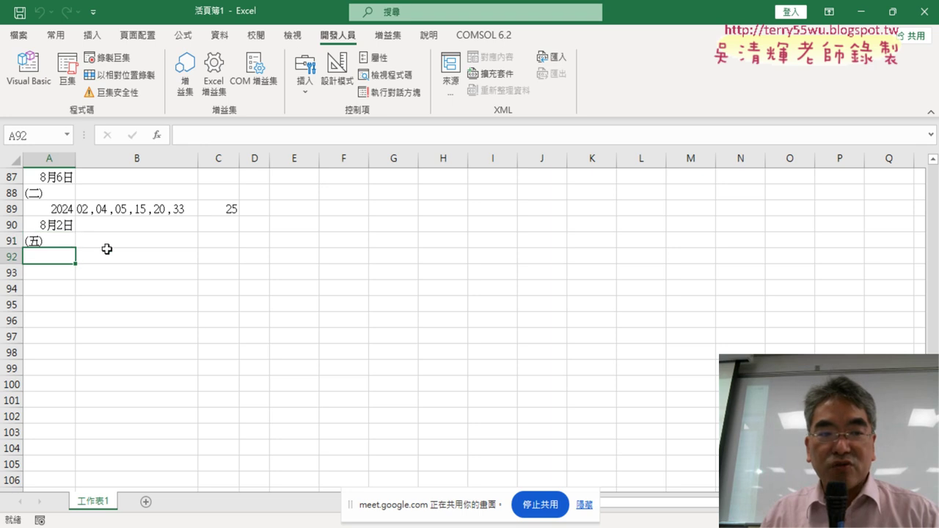
left_click(29, 70)
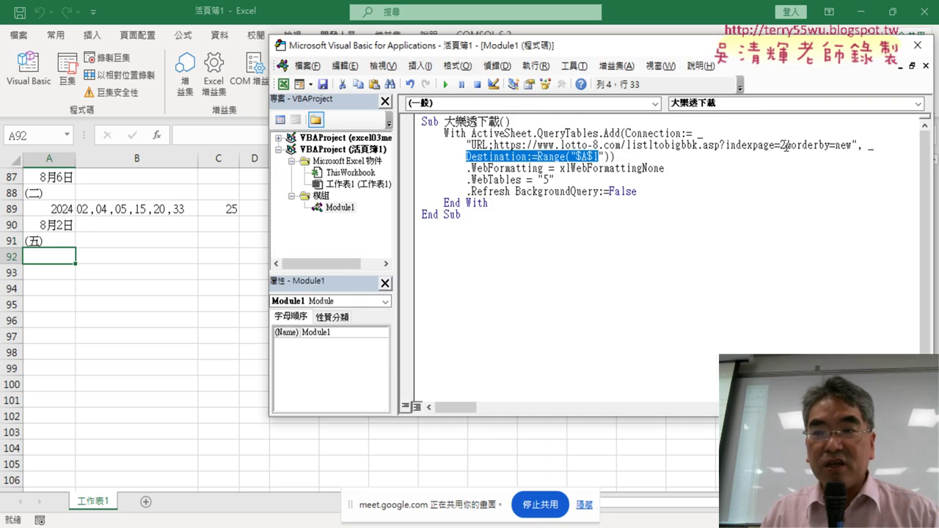
double_click(783, 145)
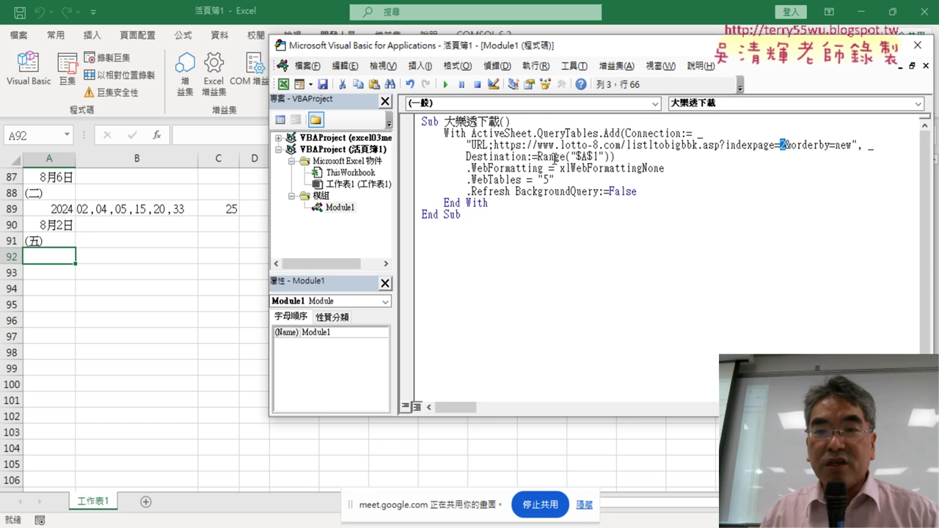
left_click_drag(467, 157, 565, 157)
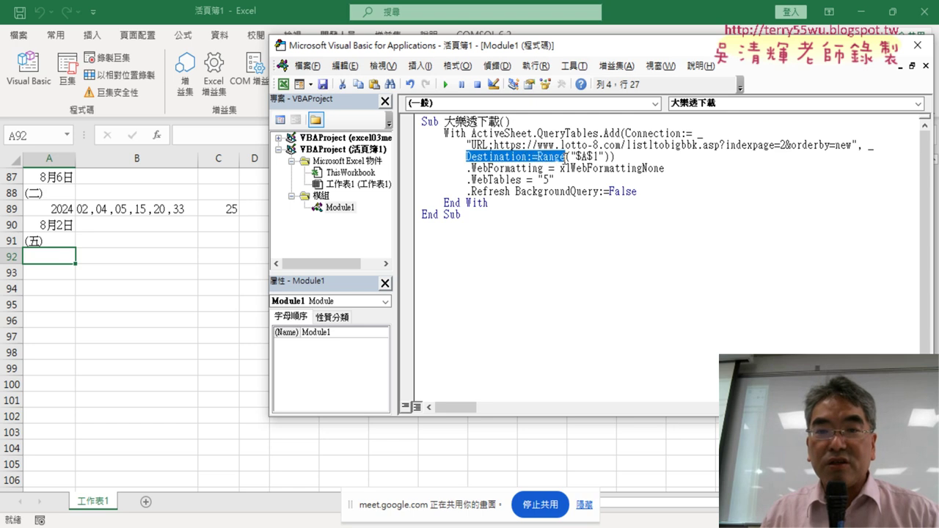
left_click(554, 157)
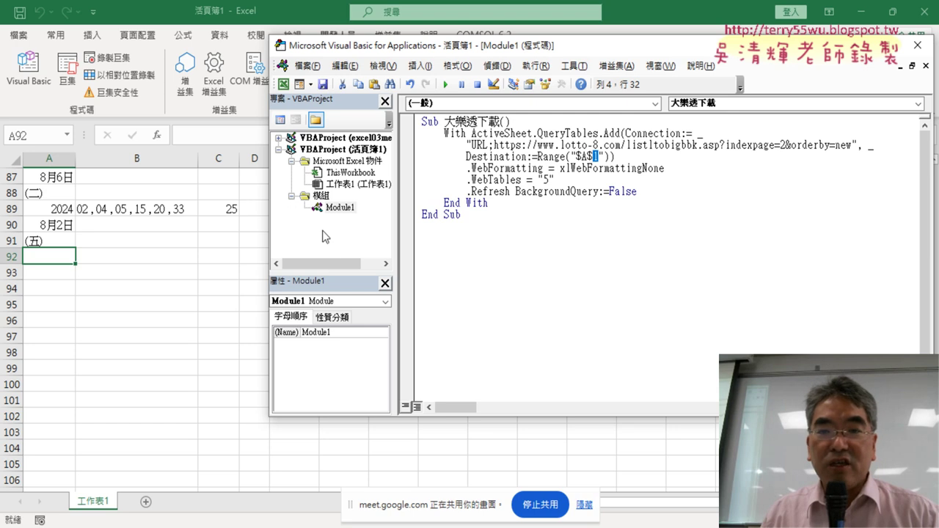
type("92")
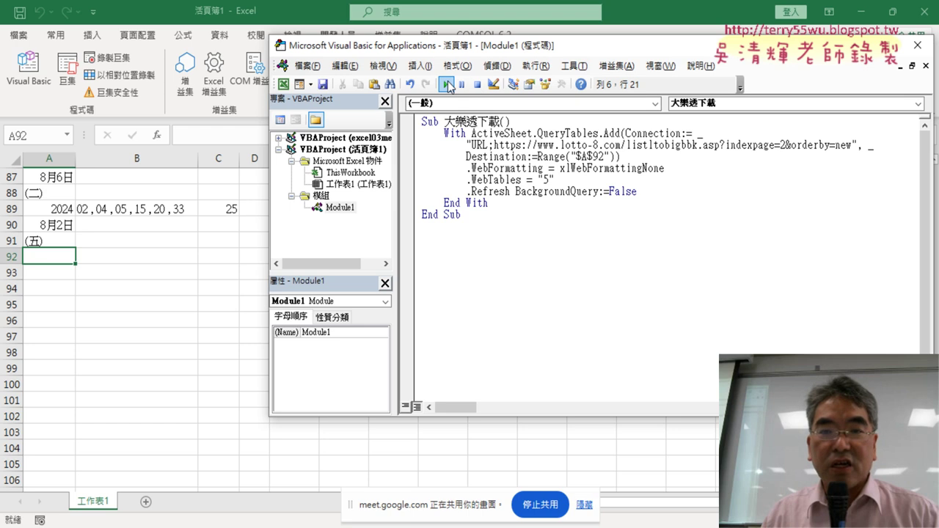
Run the macro to import page 2 at A92, then change the URL to indexpage=3
left_click(445, 84)
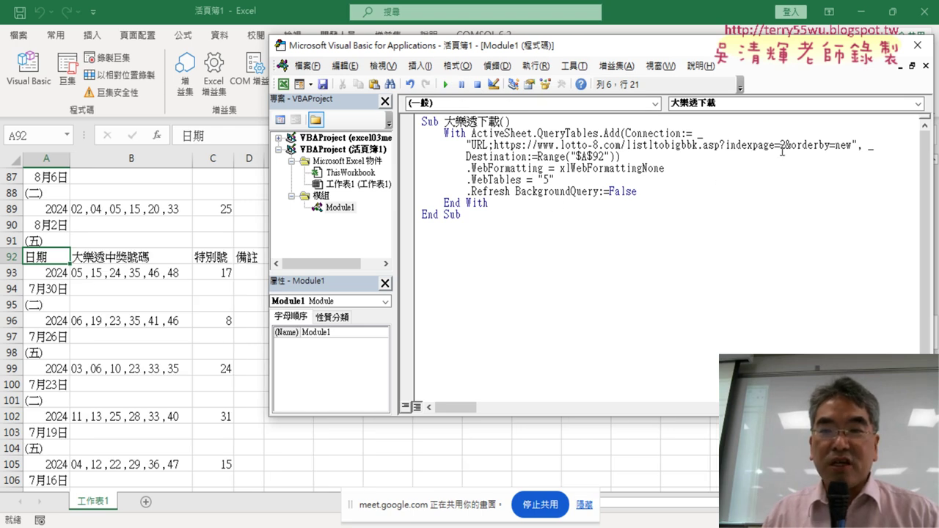
left_click_drag(781, 145, 787, 145)
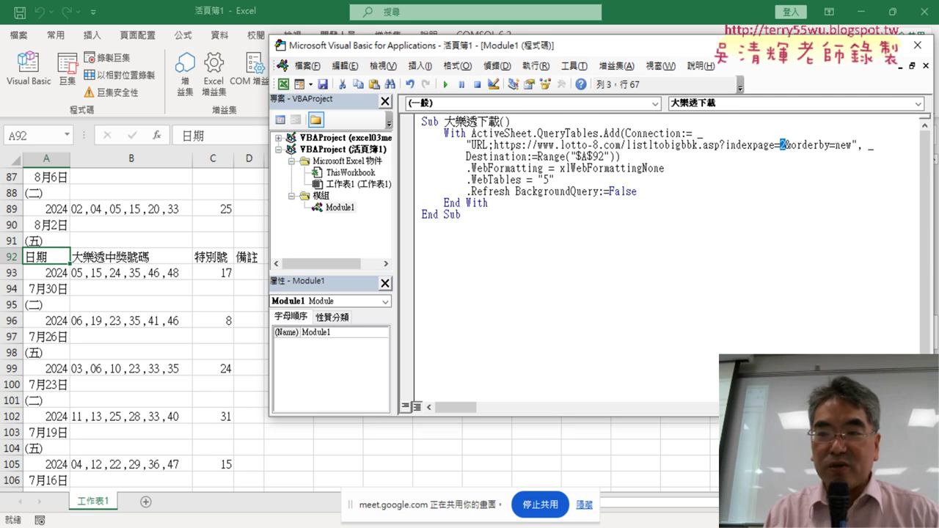
type("3")
Check where page 2 data ends and change the destination row to 183
left_click_drag(593, 156, 603, 156)
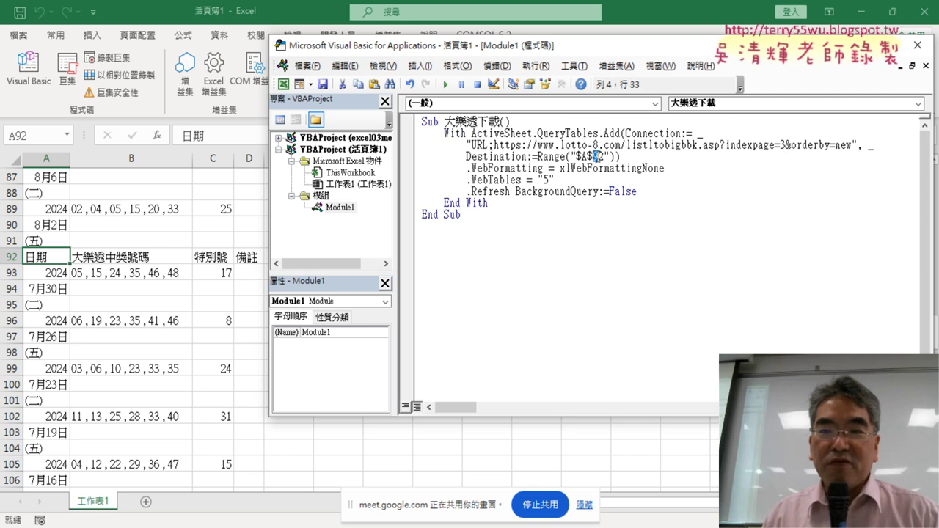
left_click(42, 258)
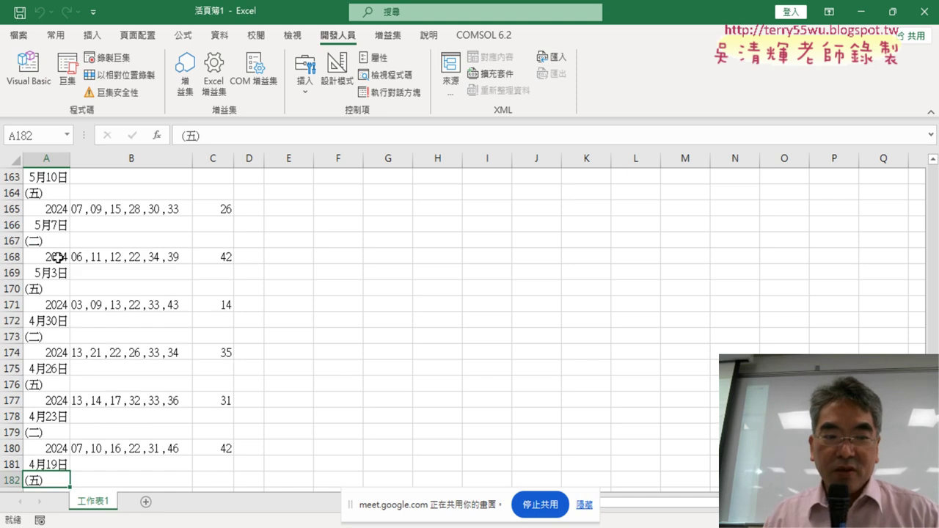
scroll(98, 279, "down", 2)
scroll(139, 249, "down", 1)
left_click(28, 70)
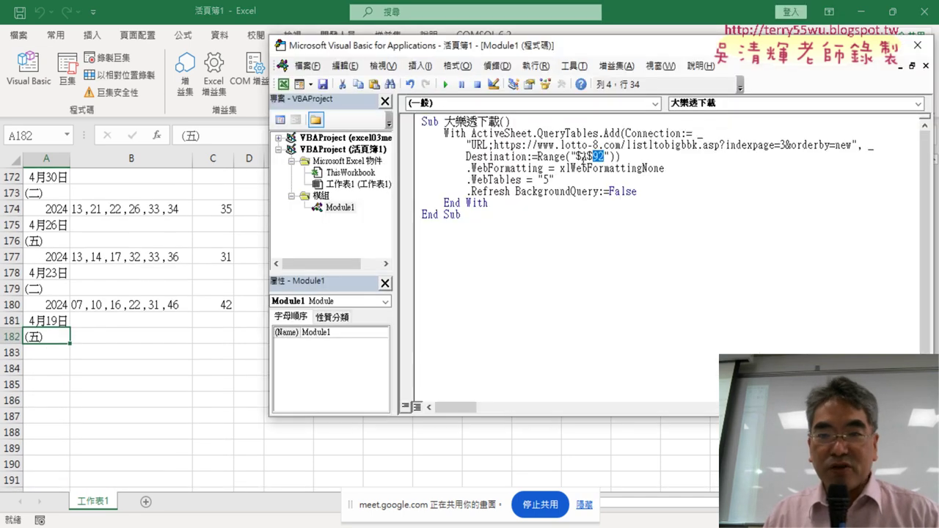
type("18")
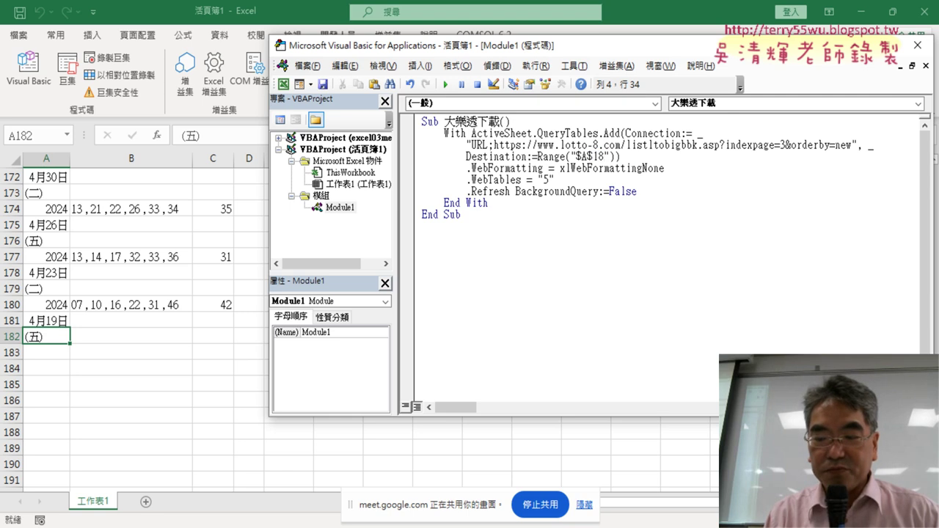
type("3")
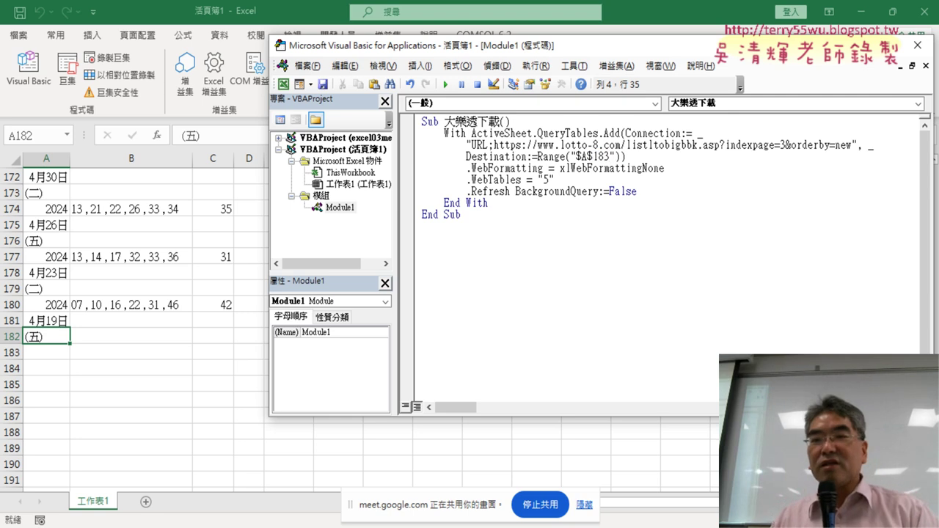
Run the macro with destination $A$183 to import page 3's Big Lotto draws below page 2
left_click(446, 85)
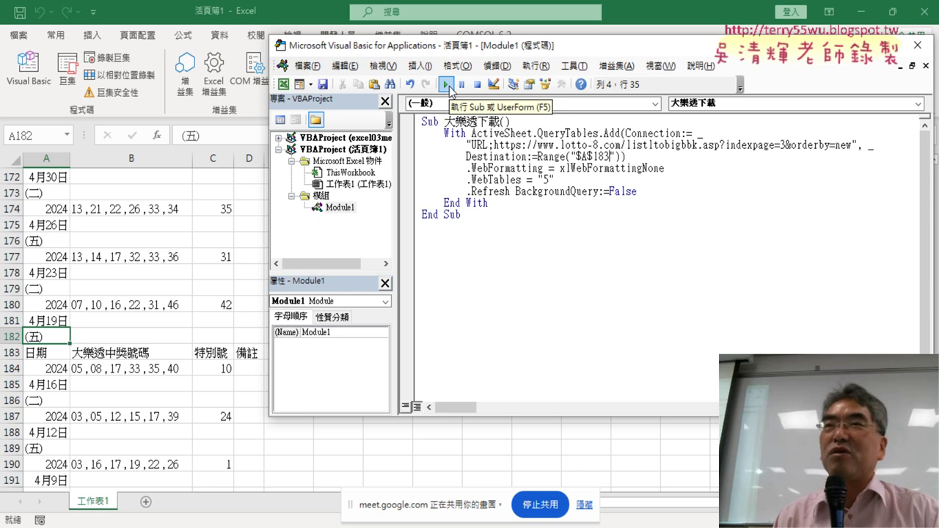
left_click(446, 84)
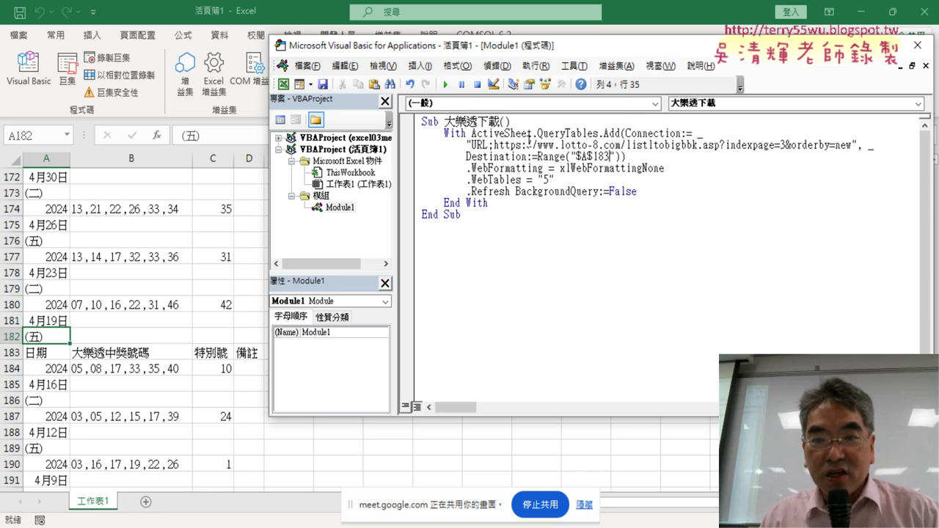
left_click_drag(495, 144, 851, 144)
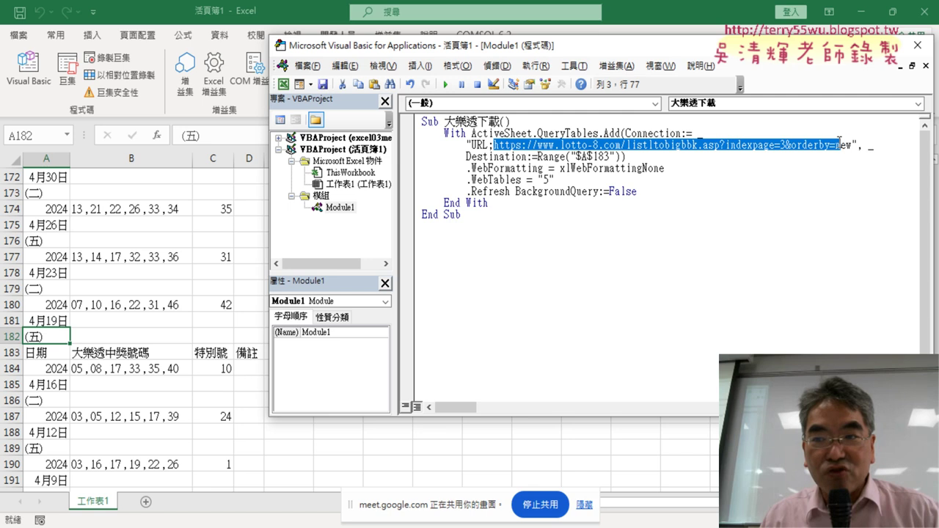
double_click(546, 179)
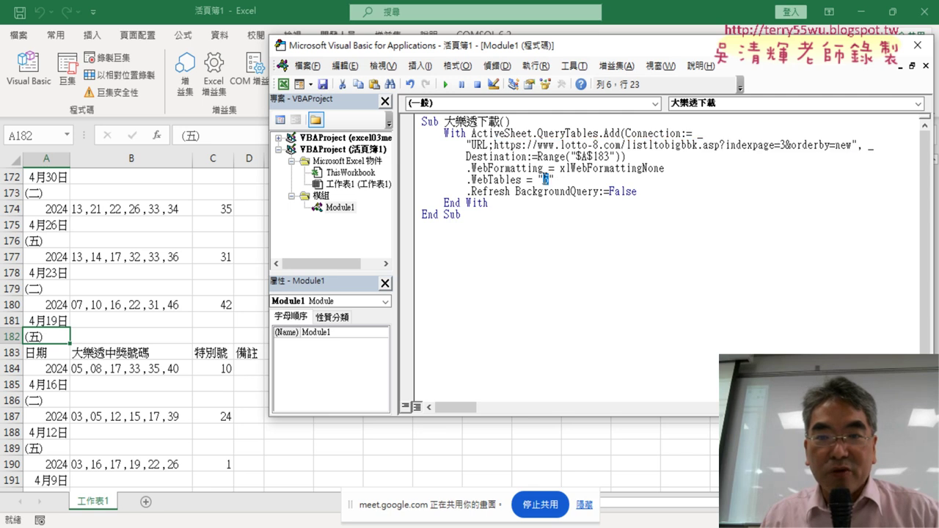
double_click(782, 146)
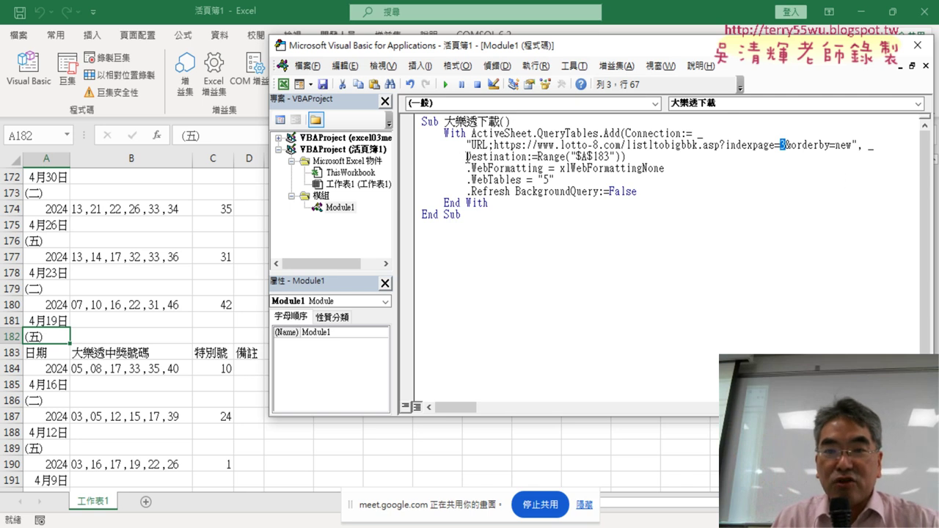
left_click_drag(466, 156, 525, 157)
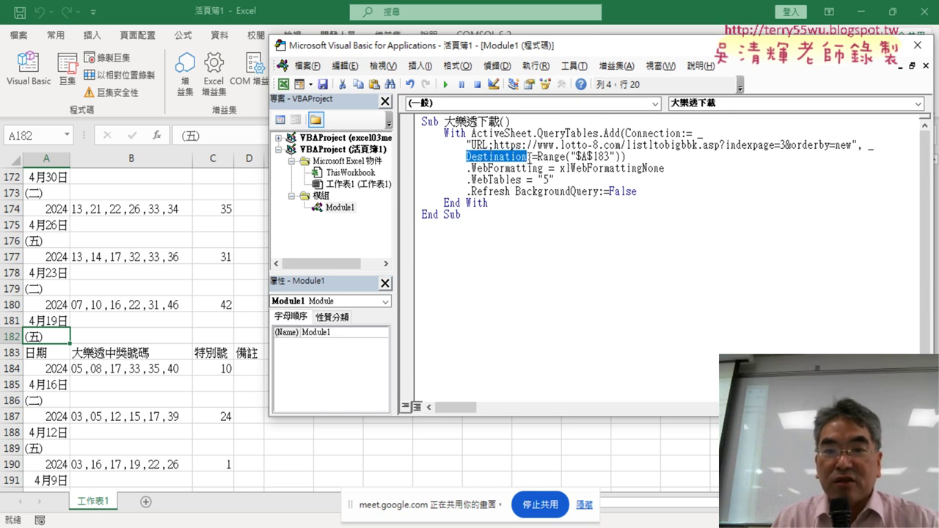
double_click(586, 156)
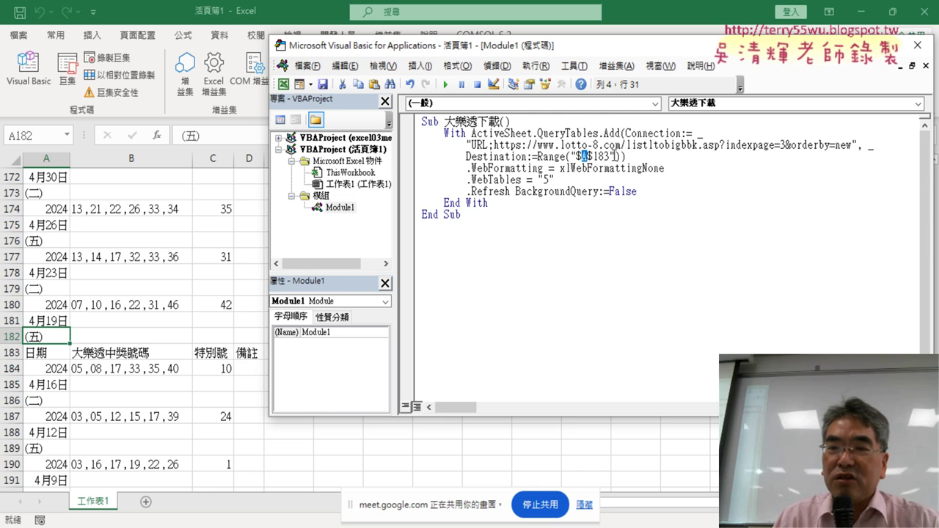
left_click_drag(611, 156, 593, 157)
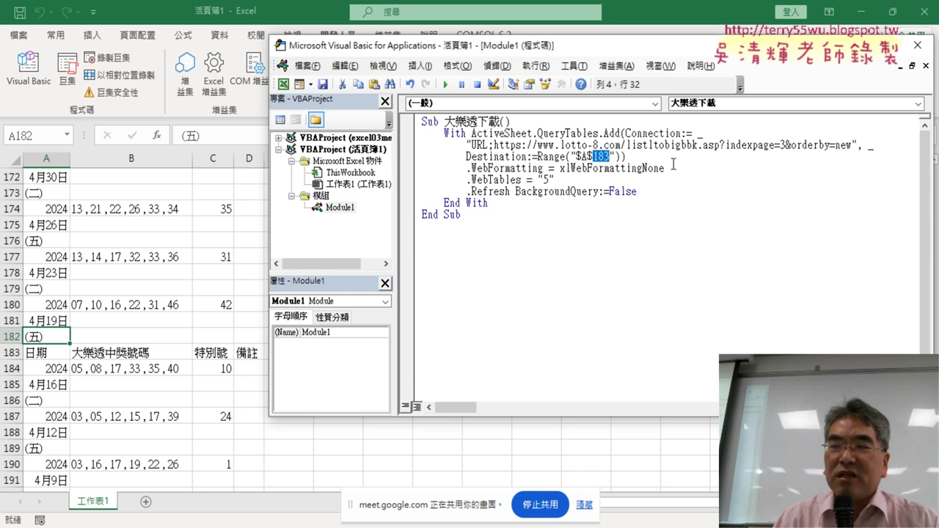